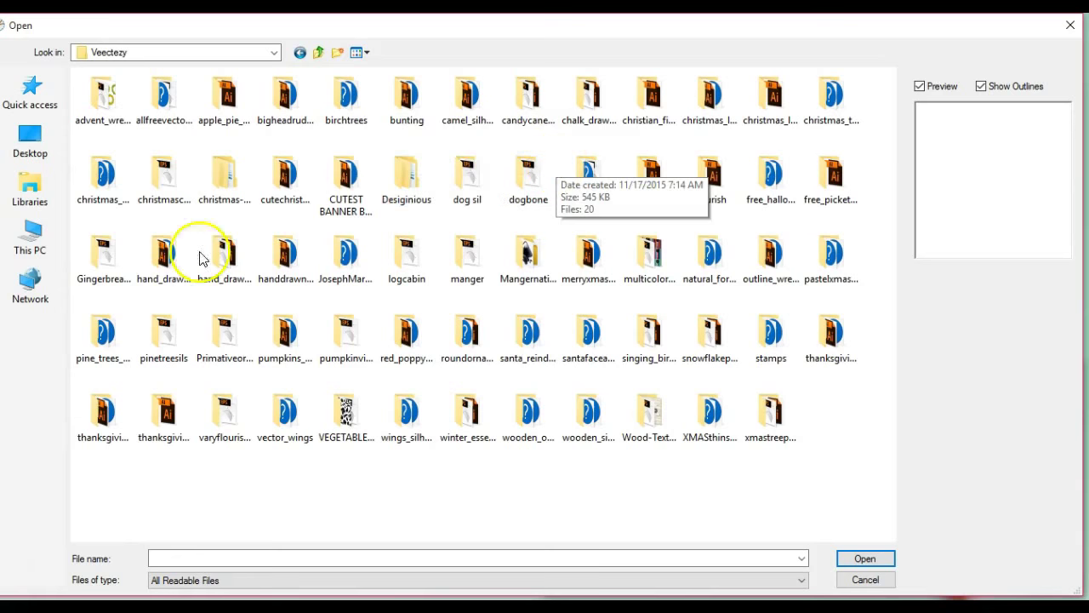
# Step: Open the 12-07 file from the Gingerbreadcookies folder and move the artwork to the mat's upper-left corner, about 0.33 in, 0.36 in
pyautogui.doubleClick(119, 256)
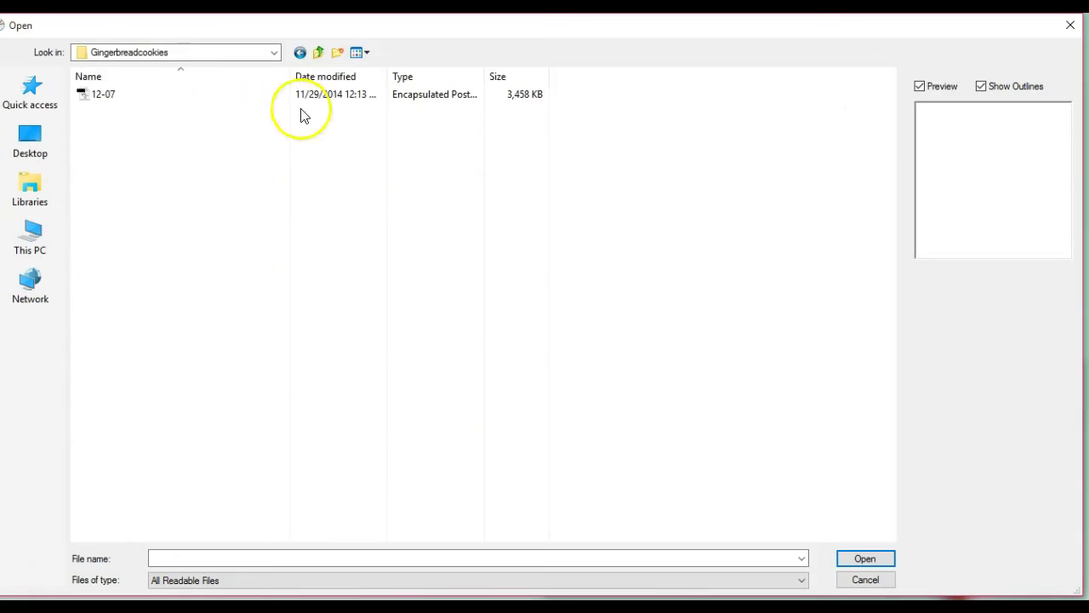
pyautogui.doubleClick(341, 96)
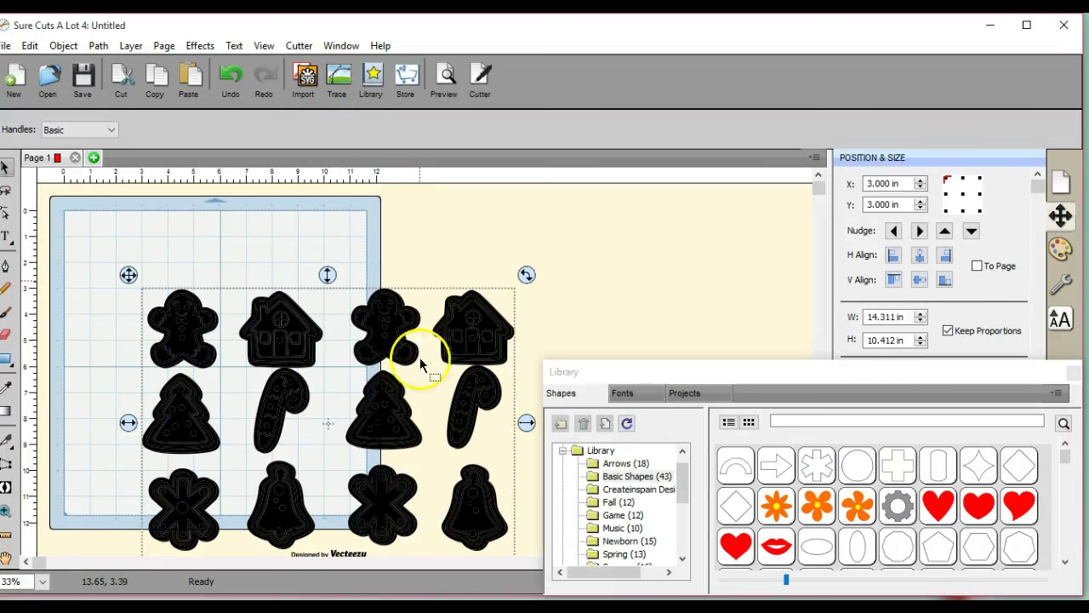
pyautogui.click(360, 292)
pyautogui.moveTo(361, 292); pyautogui.dragTo(332, 266)
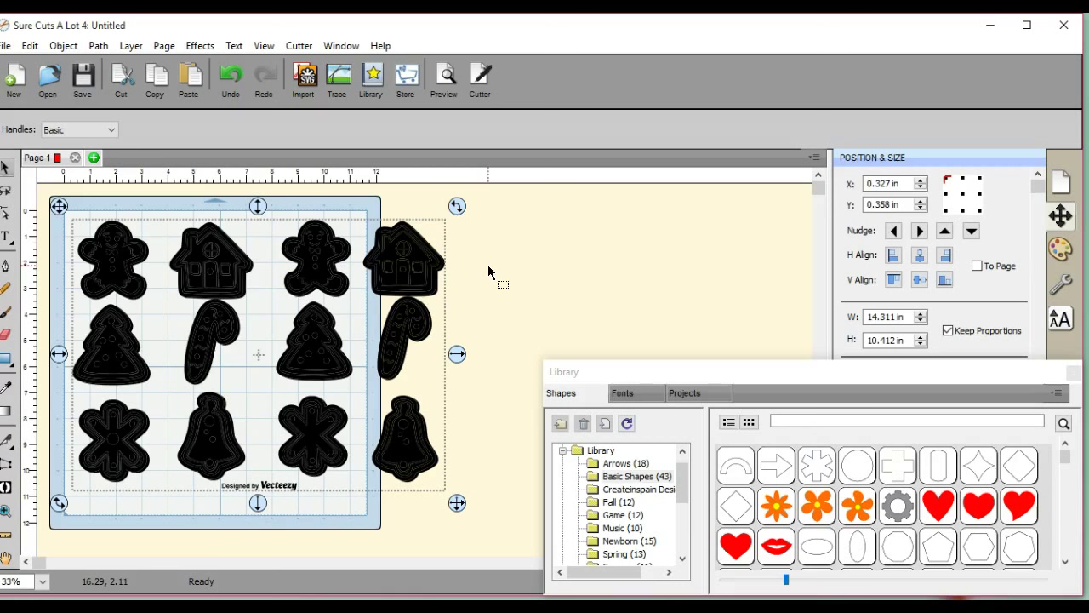
# Step: Ungroup the cookie artwork and delete the duplicate cookies in its two right-hand columns
pyautogui.click(64, 45)
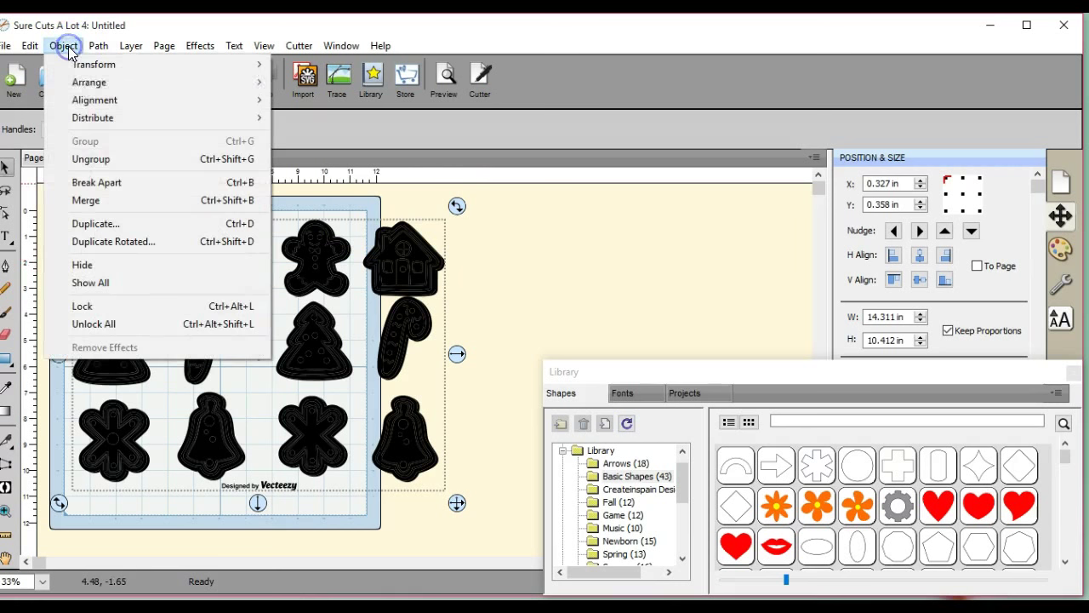
pyautogui.click(120, 159)
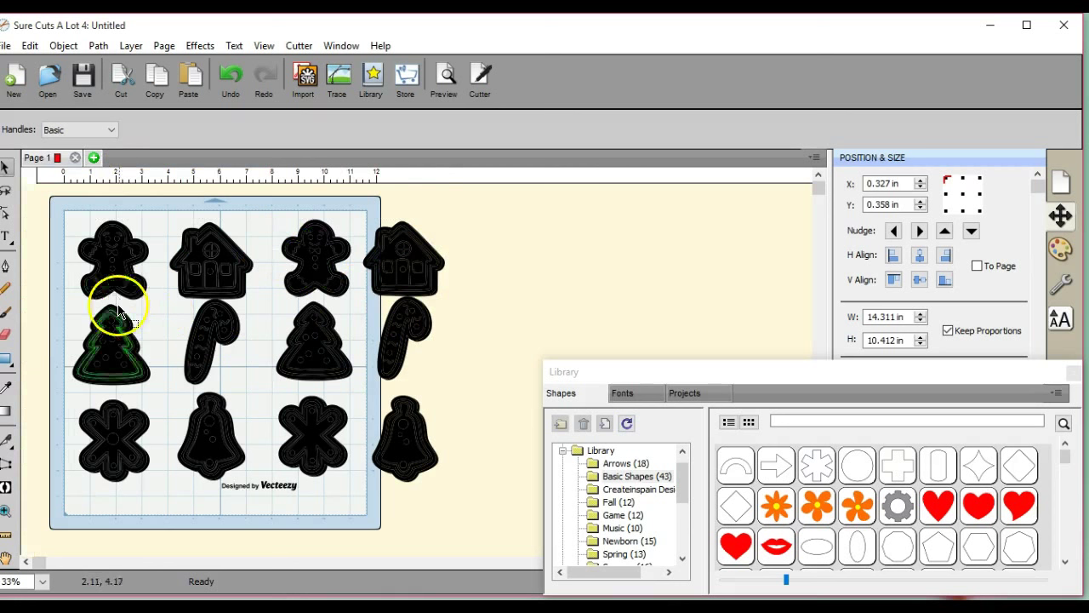
pyautogui.moveTo(262, 205); pyautogui.dragTo(461, 539)
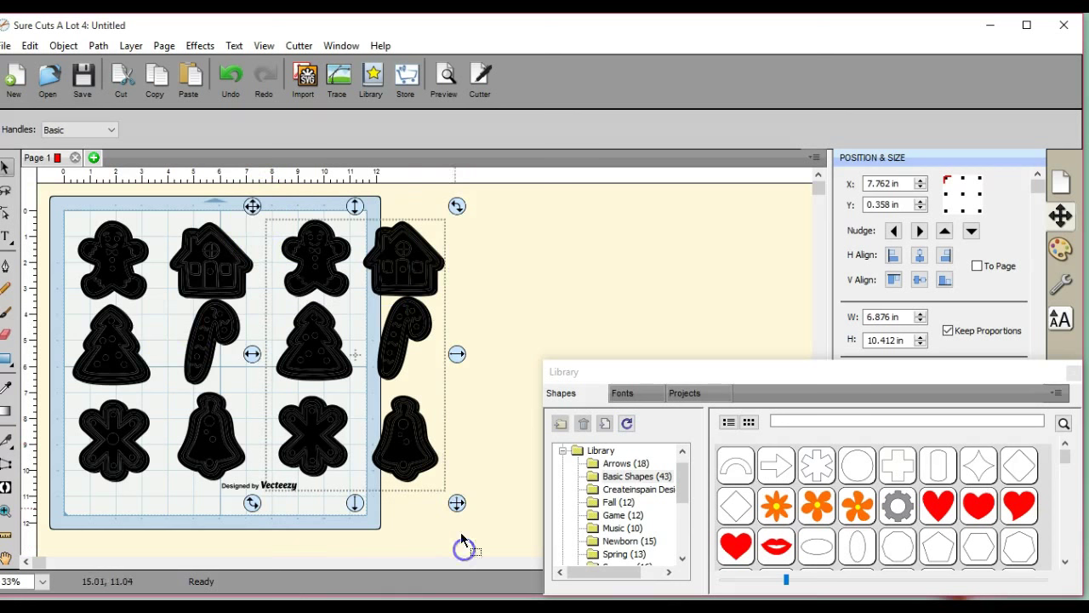
pyautogui.rightClick(352, 359)
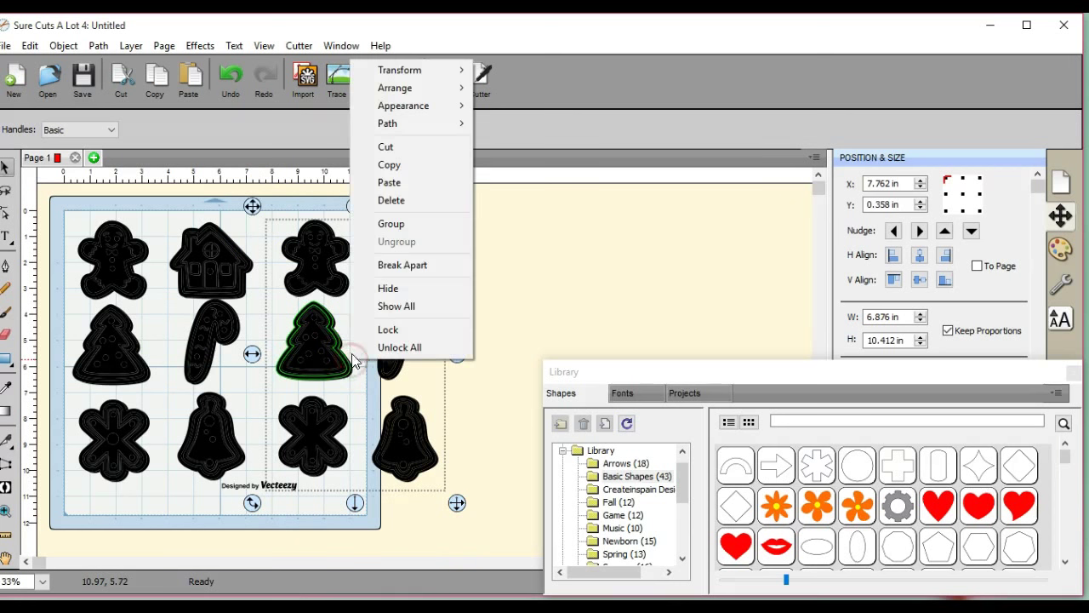
pyautogui.click(390, 200)
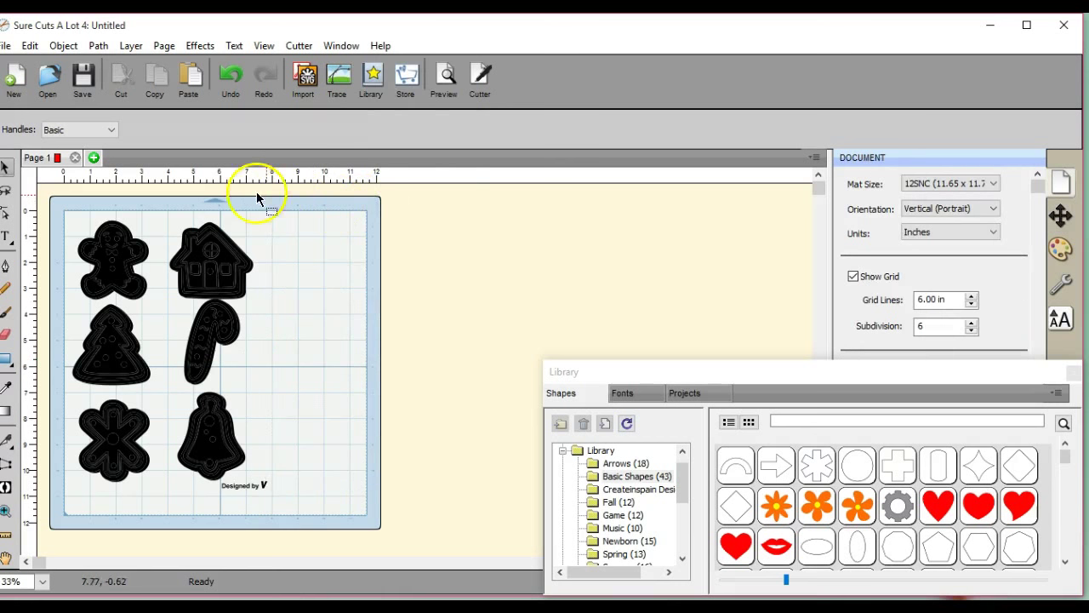
# Step: Delete the snowflake and bell cookies, the leftover "Designed by" text and the selected tree and candy cane layers
pyautogui.moveTo(159, 206); pyautogui.dragTo(229, 202)
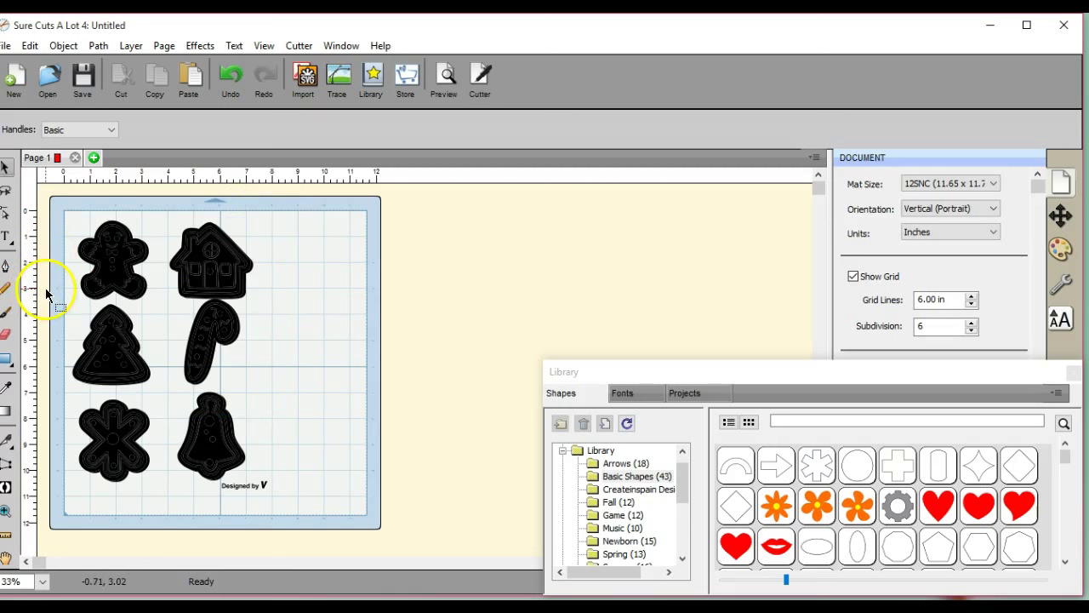
pyautogui.moveTo(45, 304); pyautogui.dragTo(321, 540)
pyautogui.rightClick(254, 492)
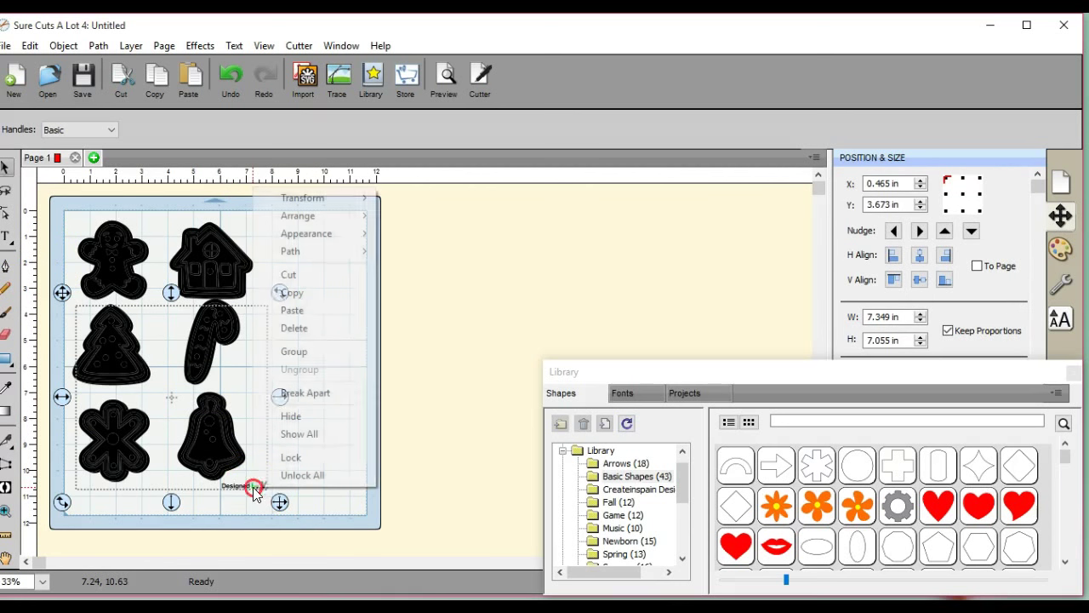
pyautogui.click(313, 326)
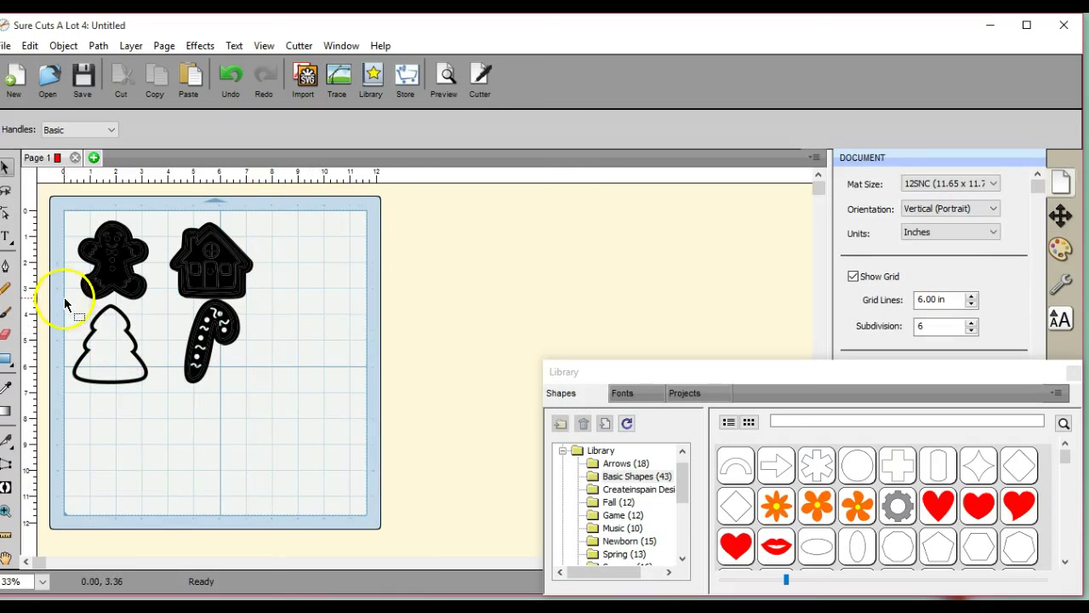
# Step: Delete the remaining tree and candy cane pieces, keeping just the gingerbread man and the house
pyautogui.moveTo(59, 303); pyautogui.dragTo(275, 428)
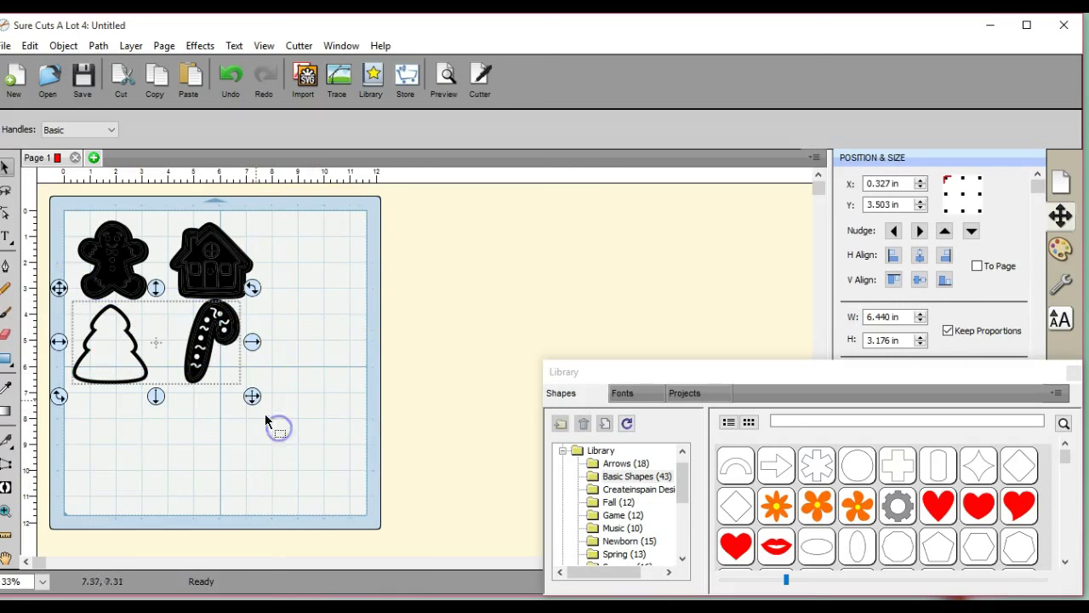
pyautogui.rightClick(192, 337)
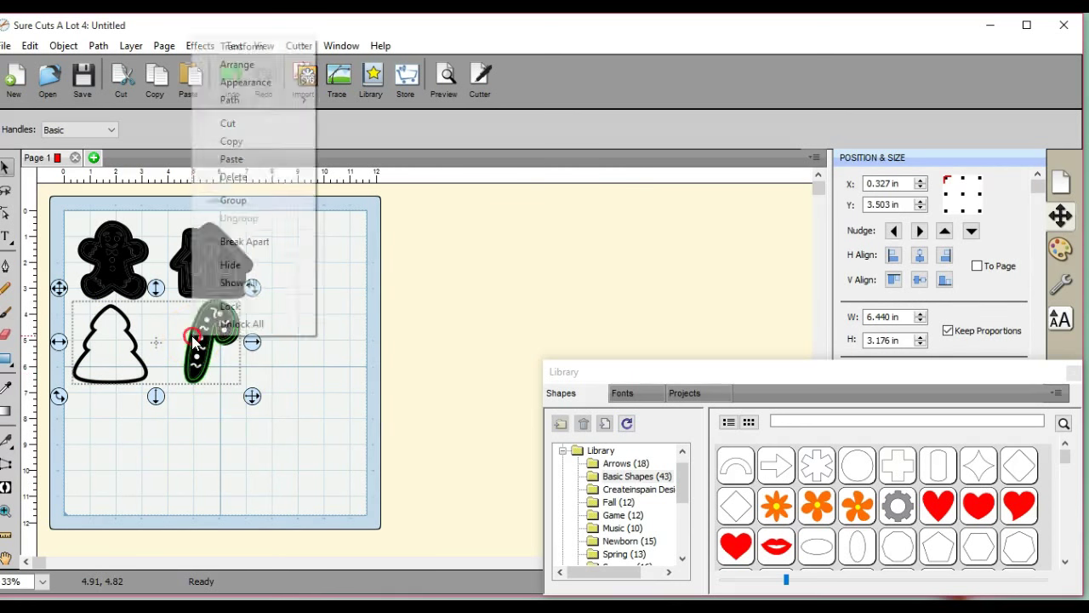
pyautogui.click(257, 175)
pyautogui.moveTo(312, 291); pyautogui.dragTo(217, 365)
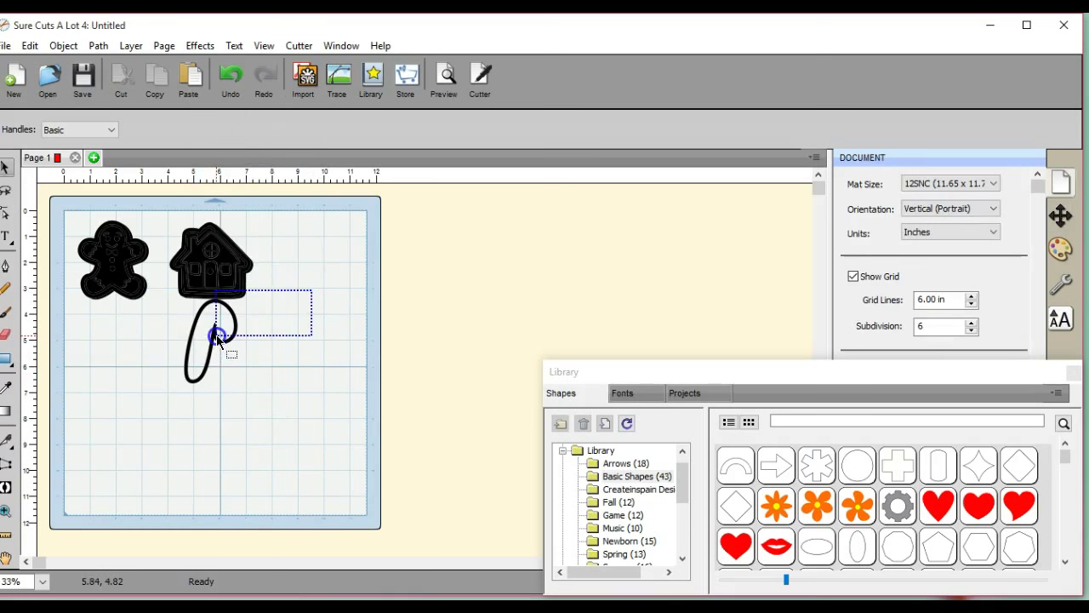
pyautogui.click(217, 341)
pyautogui.rightClick(217, 341)
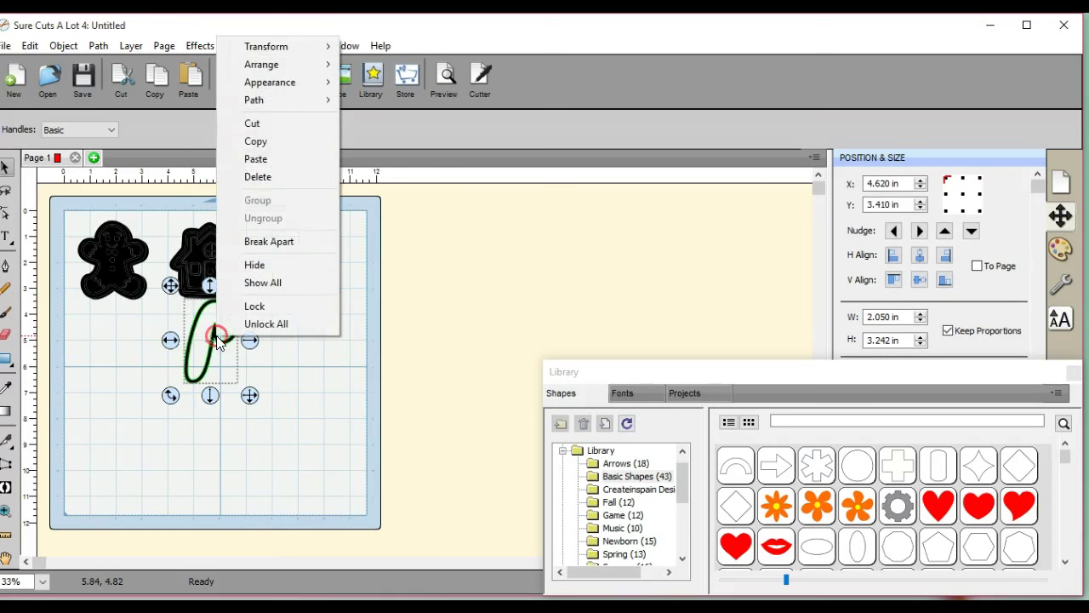
pyautogui.click(292, 176)
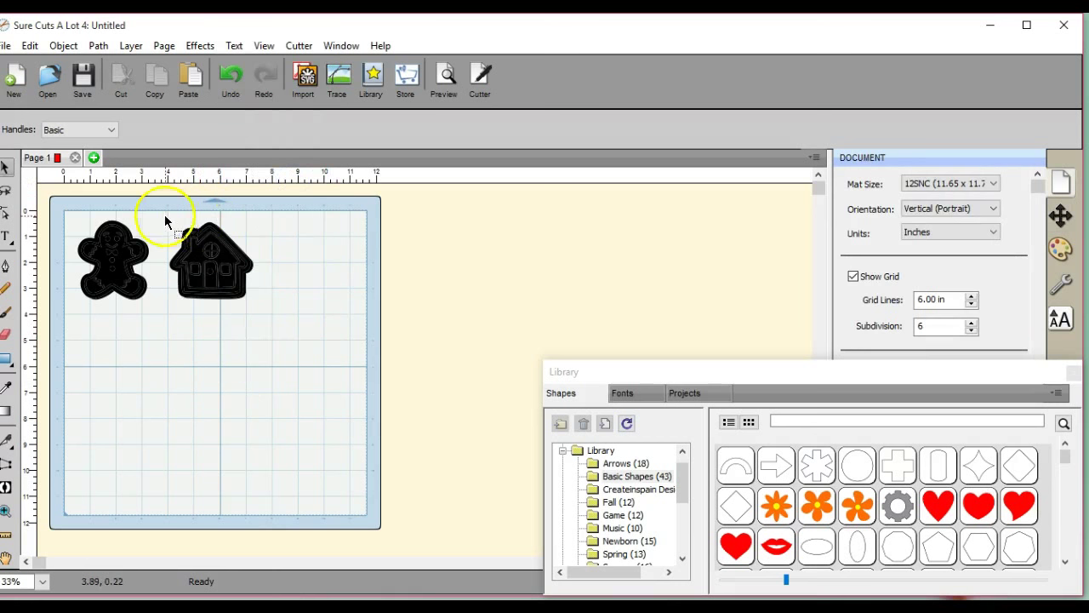
# Step: Move the house to the mat's upper right and separate the solid gingerbread man from its outline layers
pyautogui.moveTo(155, 210); pyautogui.dragTo(333, 388)
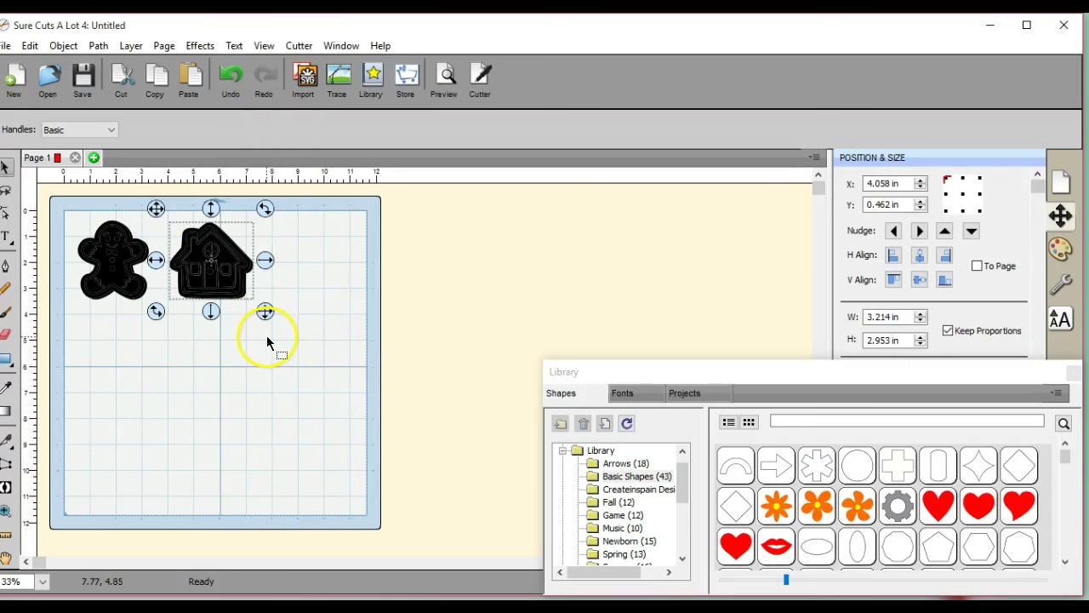
pyautogui.moveTo(156, 213); pyautogui.dragTo(249, 207)
pyautogui.moveTo(64, 212); pyautogui.dragTo(179, 368)
pyautogui.moveTo(65, 206); pyautogui.dragTo(93, 250)
pyautogui.moveTo(151, 315); pyautogui.dragTo(143, 278)
pyautogui.click(251, 396)
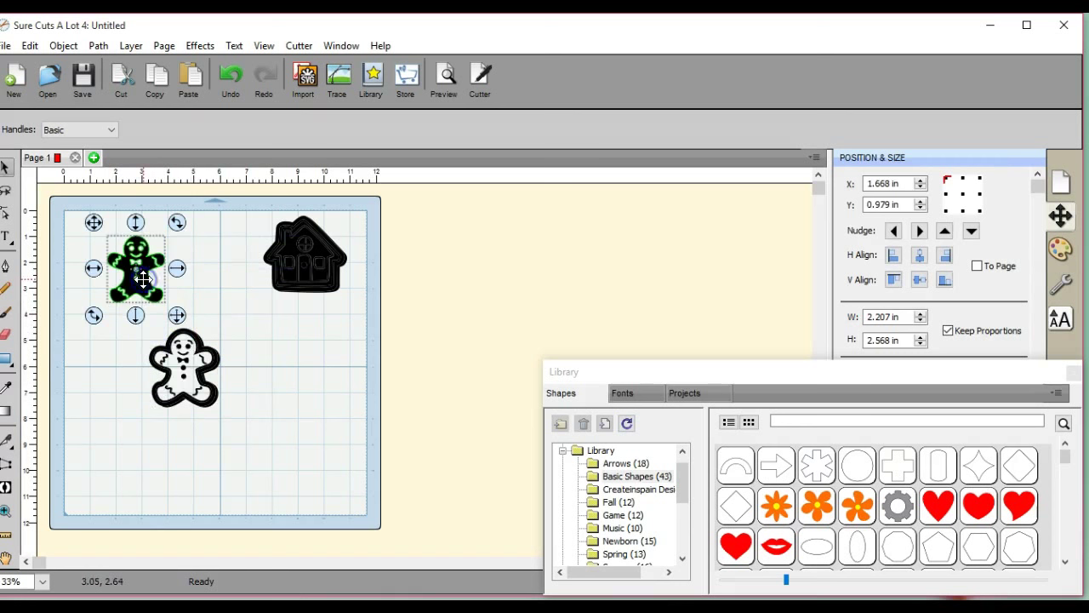
# Step: Pull the gingerbread man's shadow pieces and thick outer outline away from its detailed line drawing
pyautogui.click(196, 361)
pyautogui.moveTo(181, 367); pyautogui.dragTo(256, 357)
pyautogui.moveTo(211, 396); pyautogui.dragTo(273, 383)
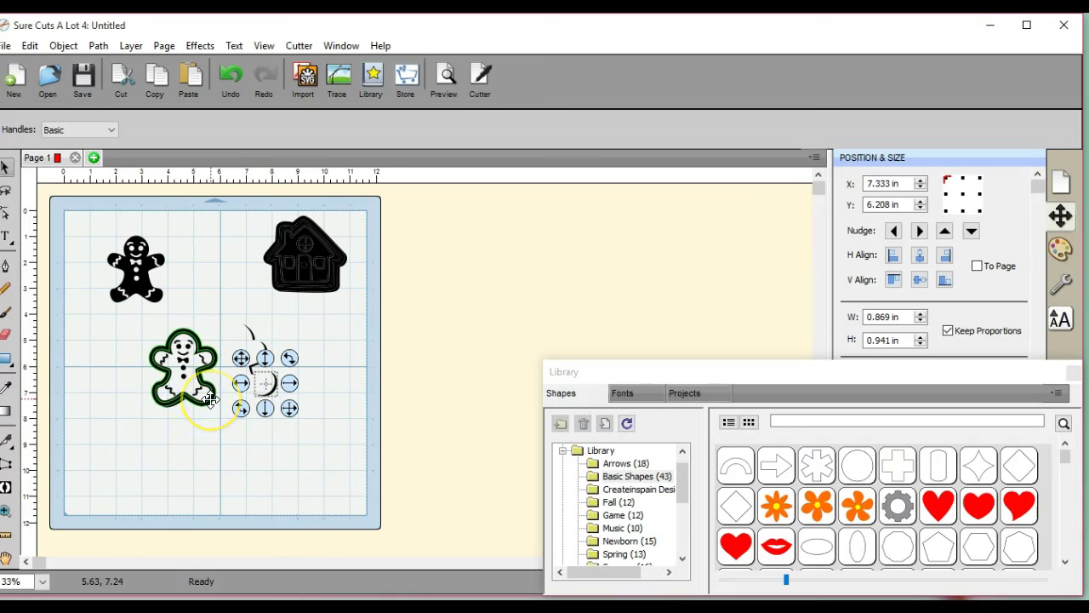
pyautogui.moveTo(211, 398); pyautogui.dragTo(246, 410)
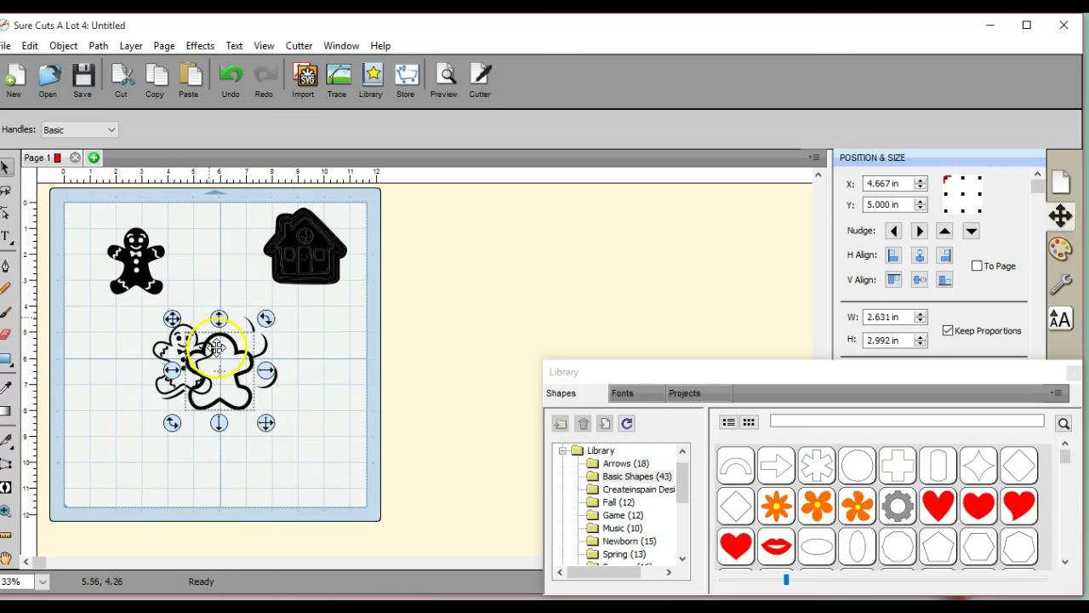
# Step: Fit the thick outline around the solid gingerbread man, at about X 1.442 in, Y 0.771 in
pyautogui.moveTo(221, 328); pyautogui.dragTo(88, 259)
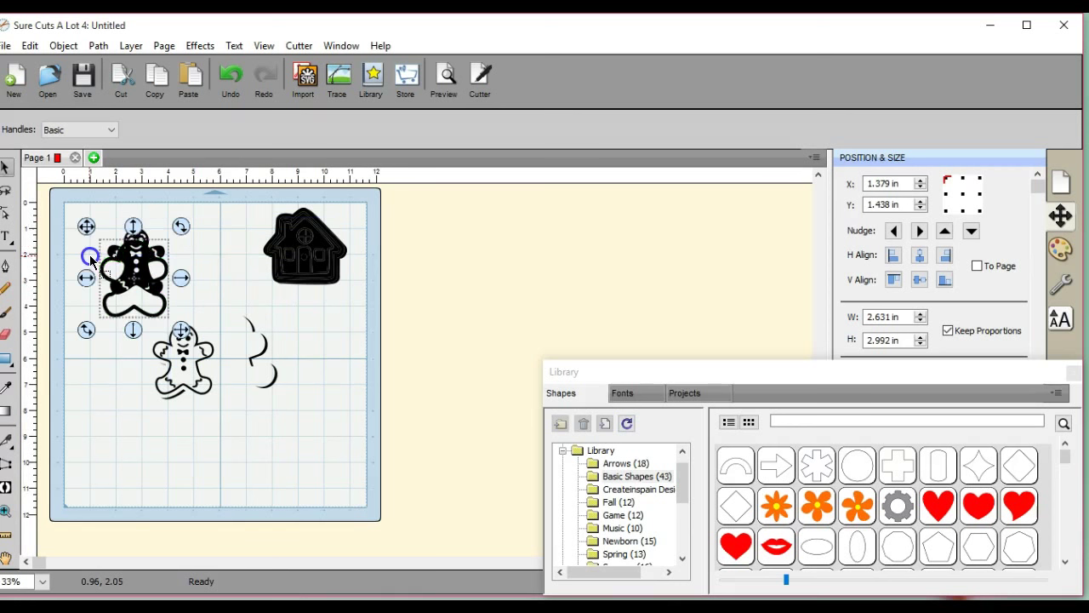
pyautogui.moveTo(135, 228); pyautogui.dragTo(135, 212)
pyautogui.moveTo(84, 254); pyautogui.dragTo(86, 257)
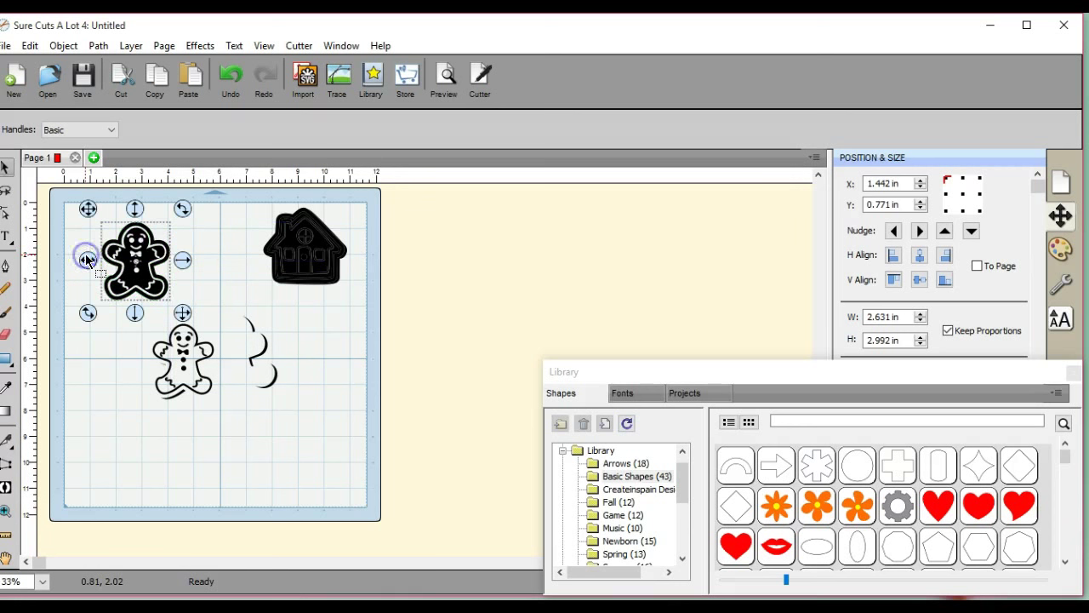
# Step: Delete the leftover gingerbread line drawing and its shadow pieces
pyautogui.click(134, 336)
pyautogui.moveTo(153, 310); pyautogui.dragTo(307, 469)
pyautogui.rightClick(223, 351)
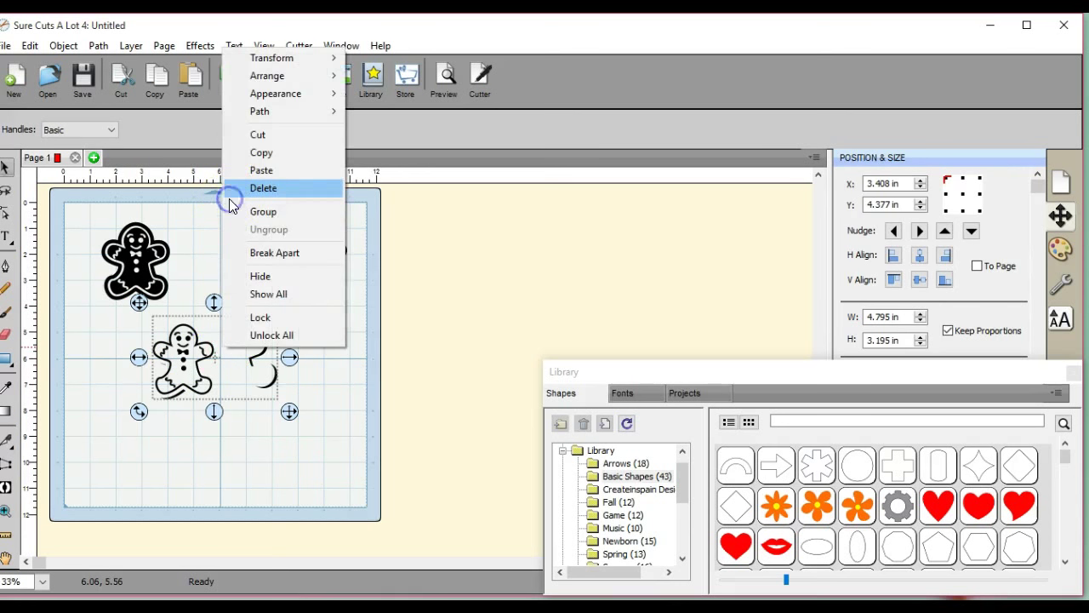
pyautogui.click(234, 188)
# Step: Center the solid gingerbread man horizontally and vertically, aligned to the page
pyautogui.click(138, 257)
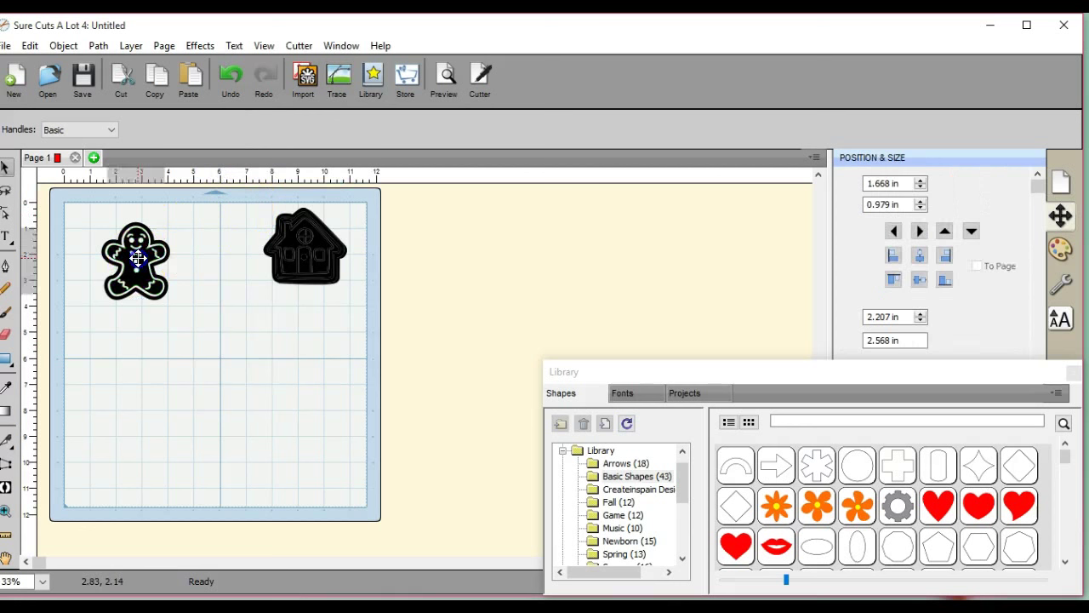
pyautogui.click(978, 268)
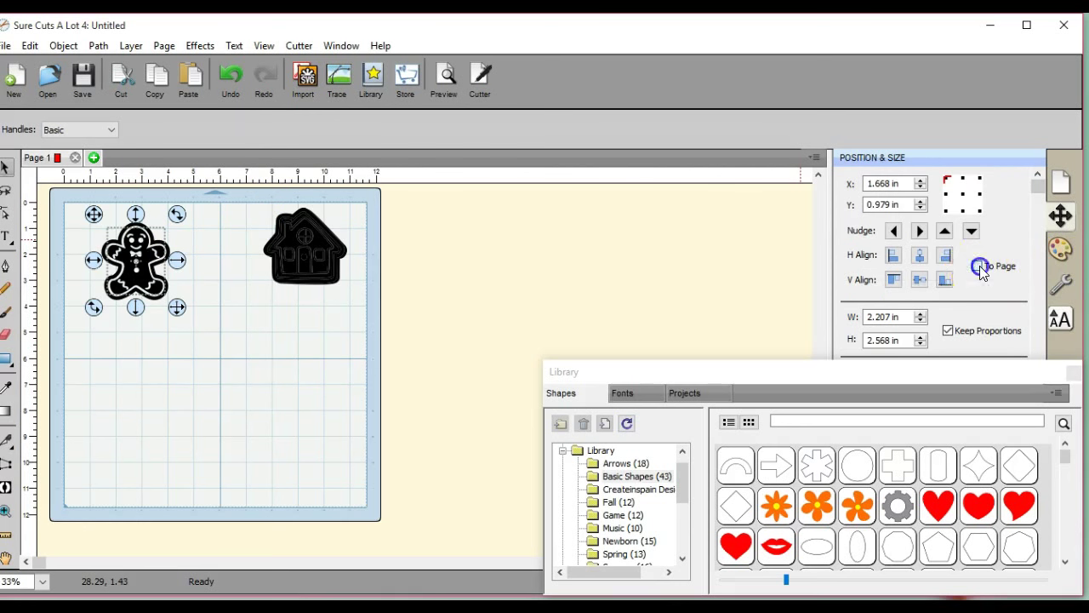
pyautogui.click(920, 255)
pyautogui.click(920, 280)
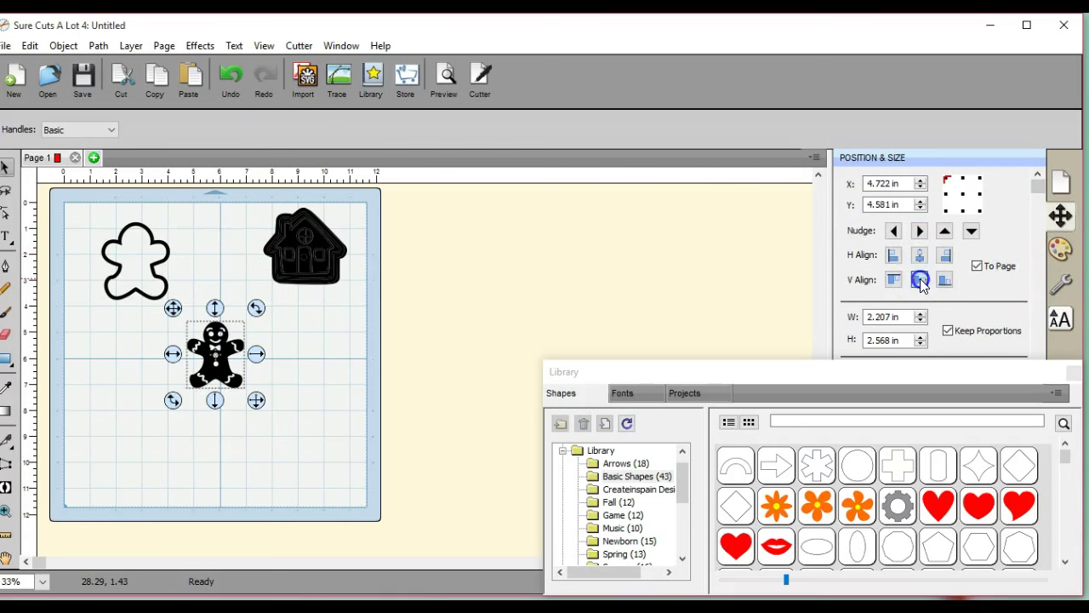
# Step: Center the gingerbread man's thick outline horizontally and vertically on the page
pyautogui.click(154, 268)
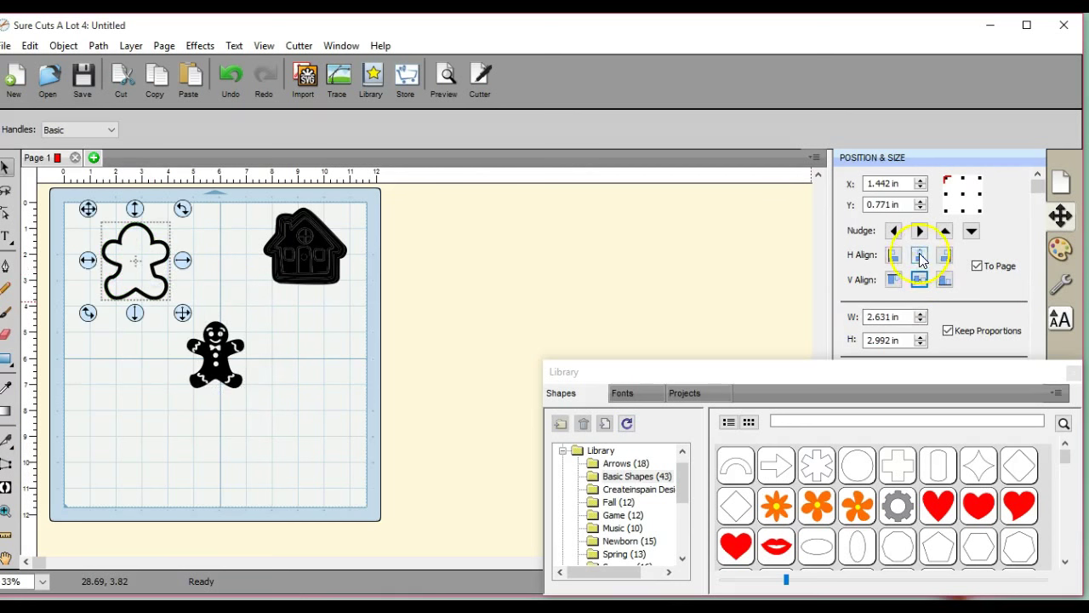
pyautogui.click(920, 255)
pyautogui.click(920, 280)
pyautogui.click(829, 276)
pyautogui.click(578, 275)
# Step: Group the gingerbread man with its outline and move the group to the mat's upper-left corner
pyautogui.click(152, 293)
pyautogui.moveTo(166, 295); pyautogui.dragTo(269, 455)
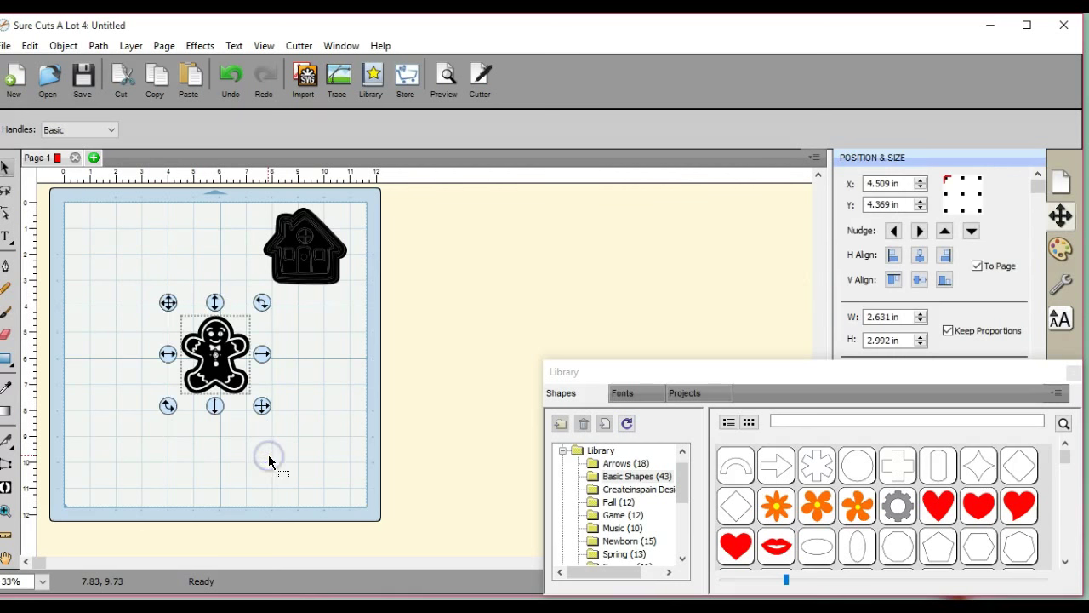
pyautogui.click(62, 45)
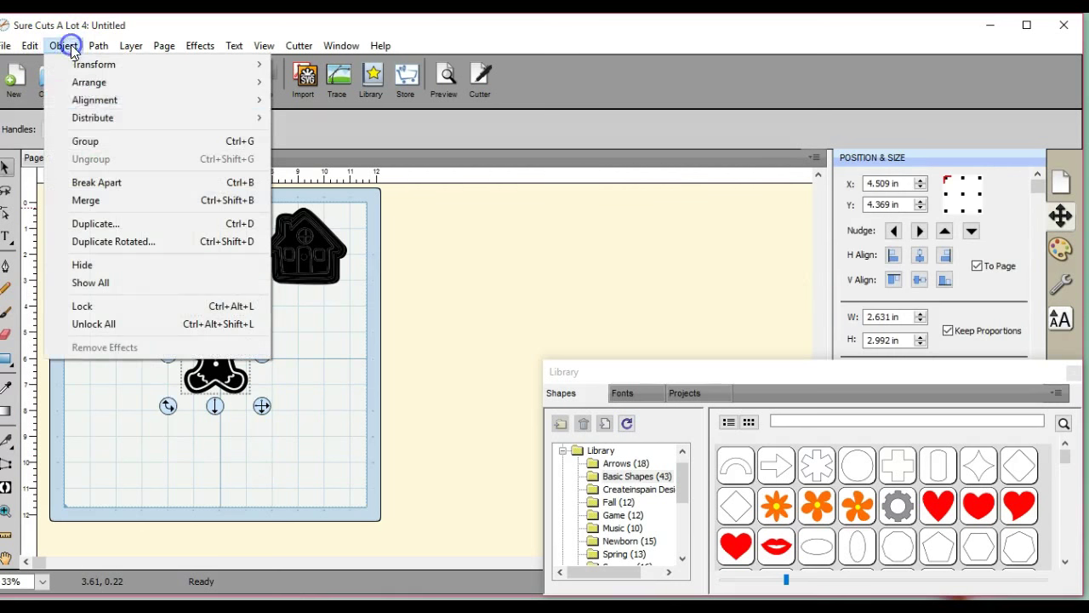
pyautogui.click(100, 141)
pyautogui.moveTo(167, 303); pyautogui.dragTo(59, 207)
# Step: Move the house to about X 6.669 in, Y 2.359 in and narrow it to about 3.18 in wide
pyautogui.moveTo(252, 194); pyautogui.dragTo(225, 263)
pyautogui.click(288, 329)
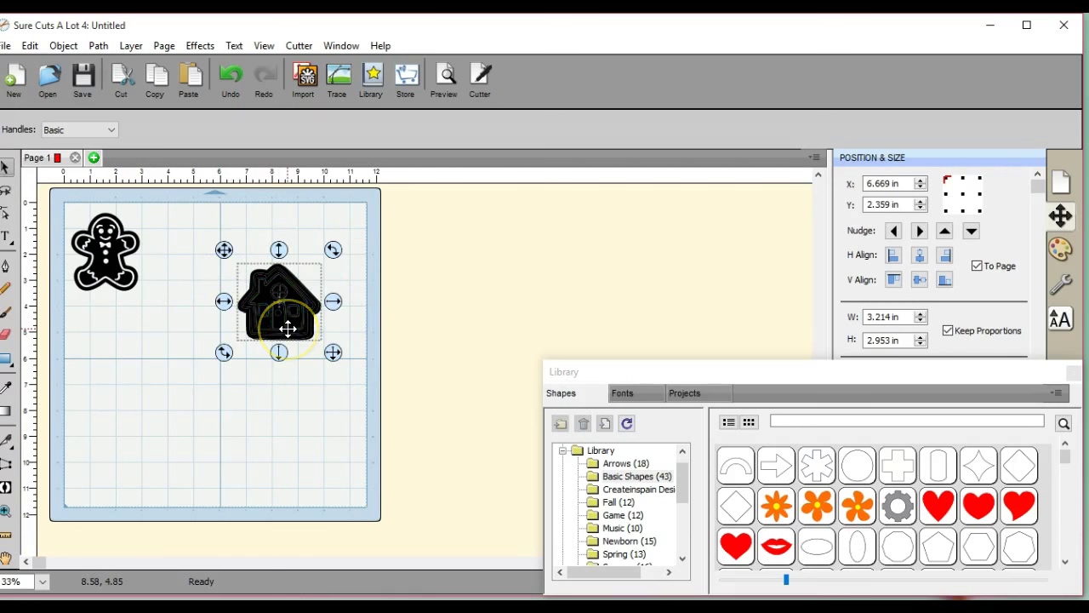
pyautogui.click(279, 250)
pyautogui.moveTo(333, 352); pyautogui.dragTo(332, 360)
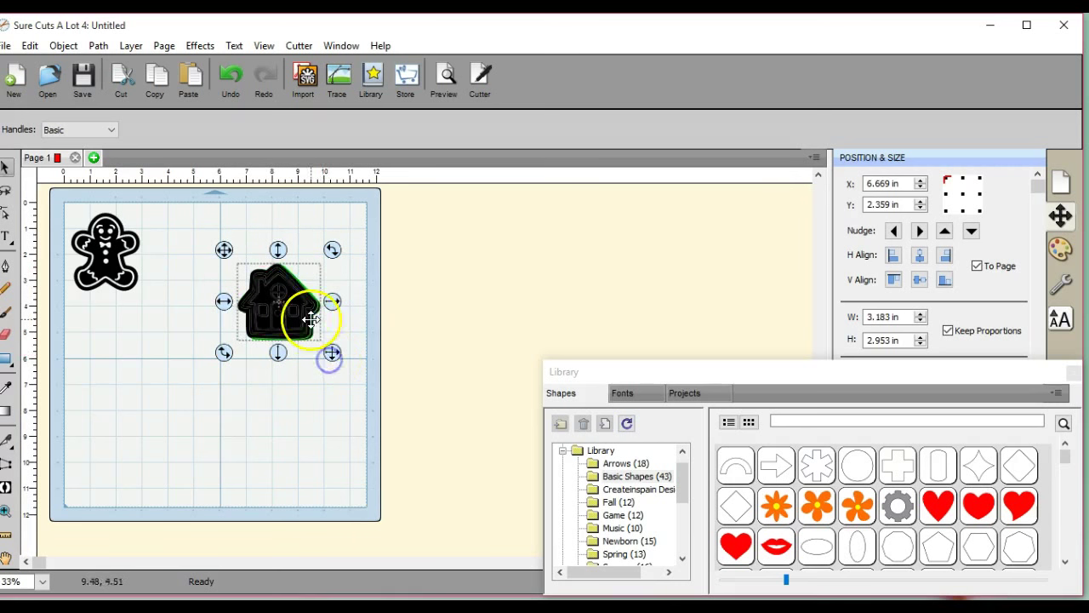
pyautogui.click(327, 393)
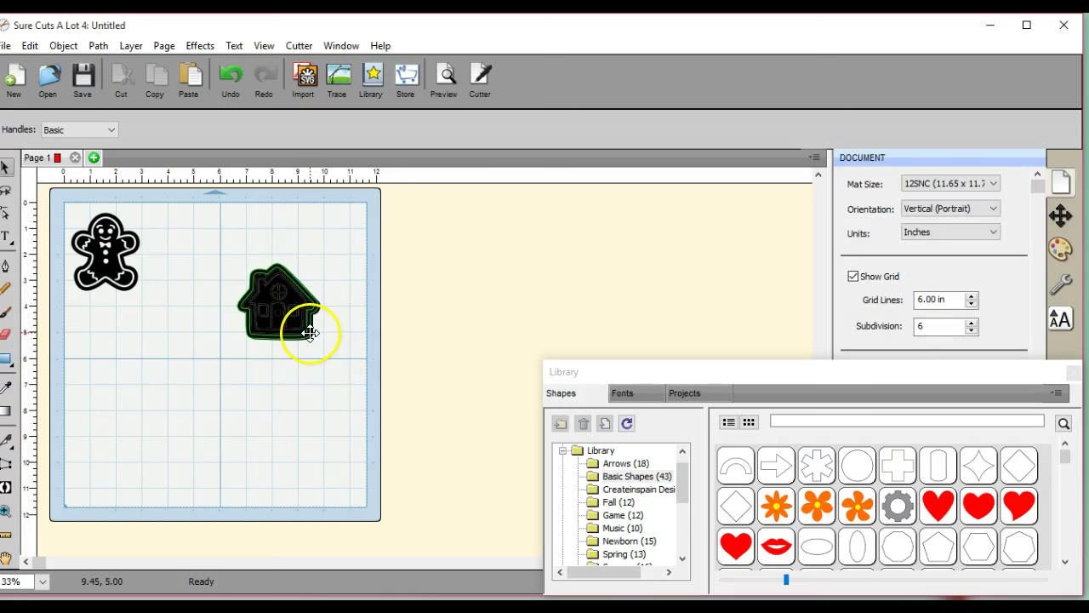
# Step: Pull the five overlapping outline layers off the house, placing the thickest below it and the others around the mat's right edge
pyautogui.moveTo(311, 334); pyautogui.dragTo(394, 423)
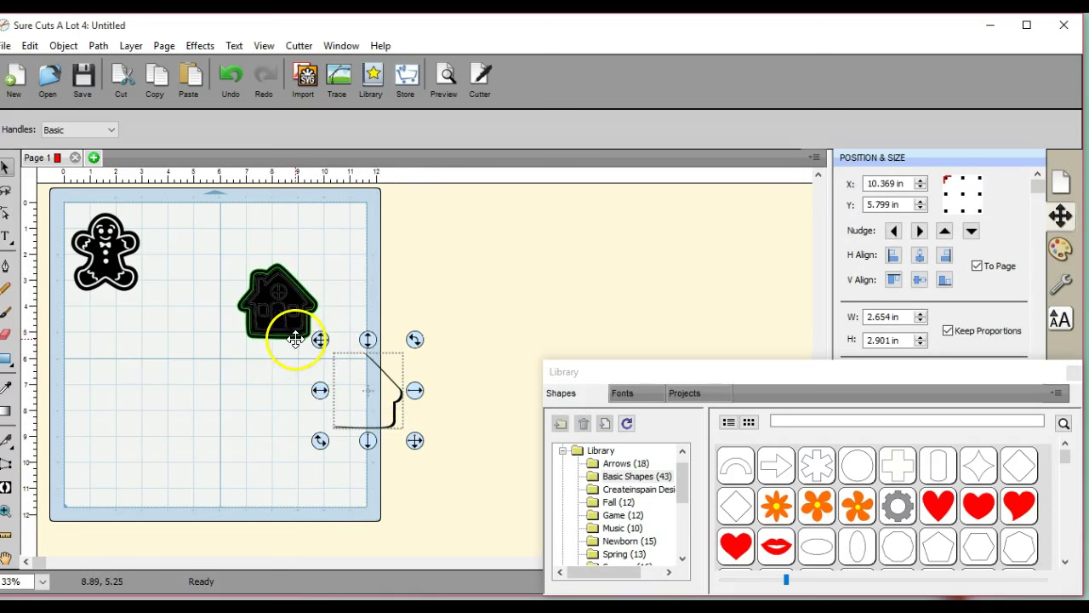
pyautogui.moveTo(295, 339); pyautogui.dragTo(281, 456)
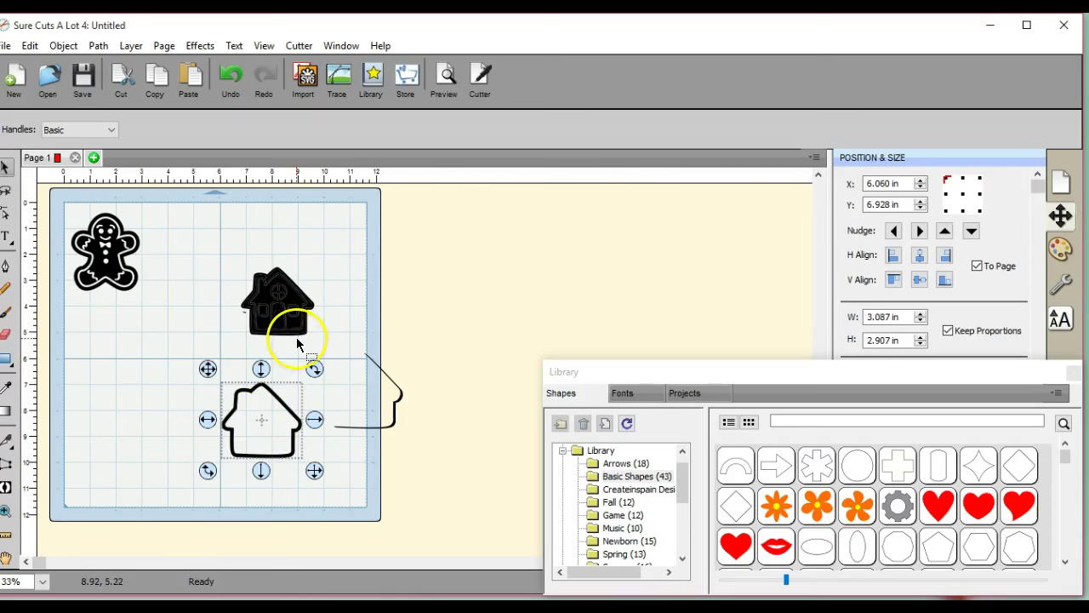
pyautogui.moveTo(297, 335); pyautogui.dragTo(406, 394)
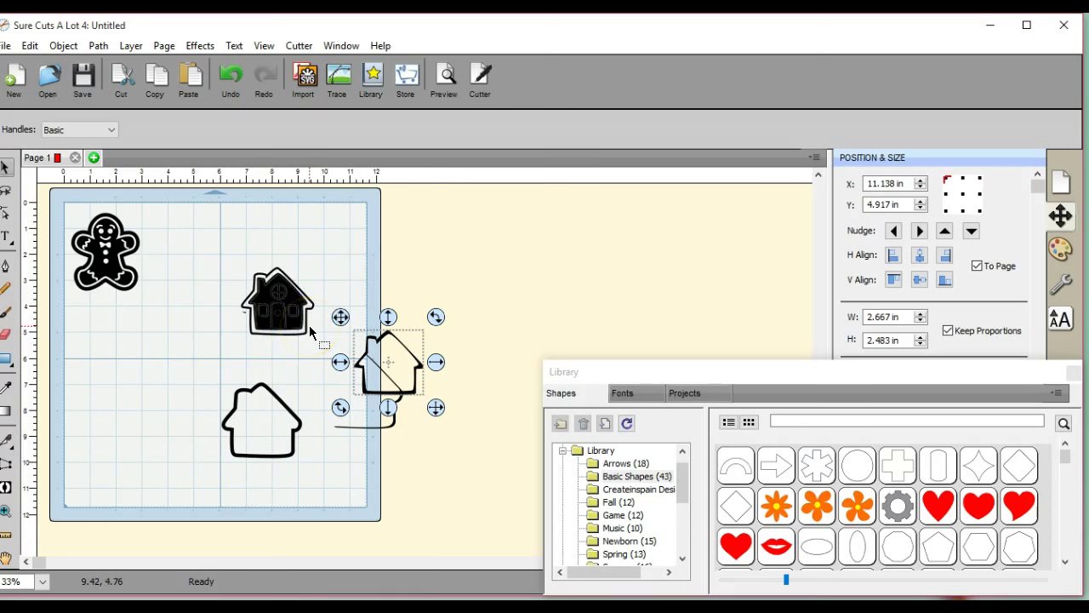
pyautogui.moveTo(306, 337); pyautogui.dragTo(441, 417)
pyautogui.moveTo(299, 329); pyautogui.dragTo(378, 245)
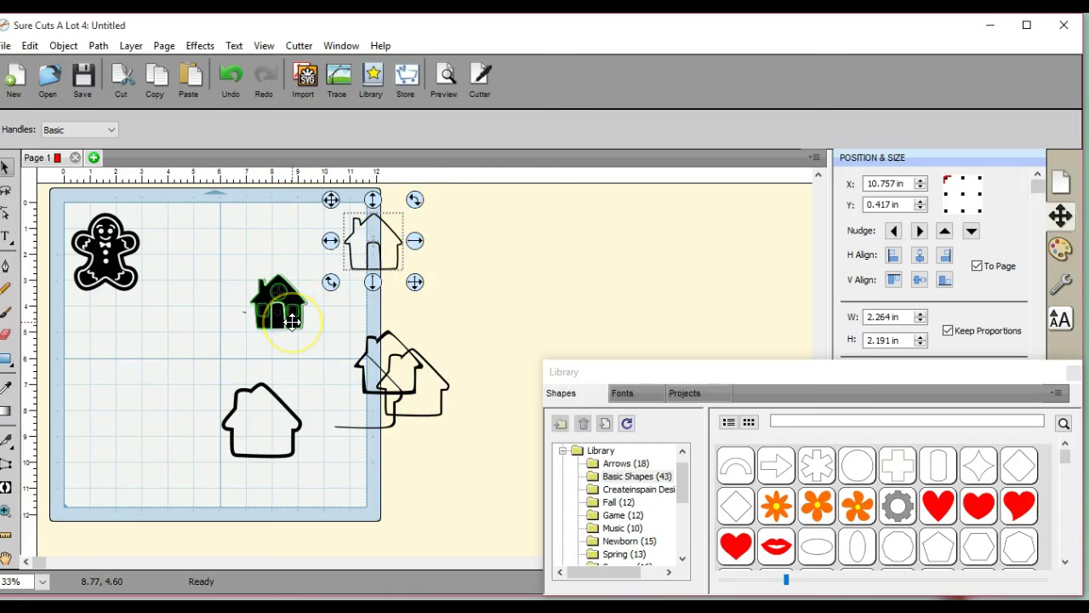
# Step: Separate the solid house body, the round and square window outlines and the small doorknob dot from the remaining house pieces
pyautogui.scroll(1, 292, 320)
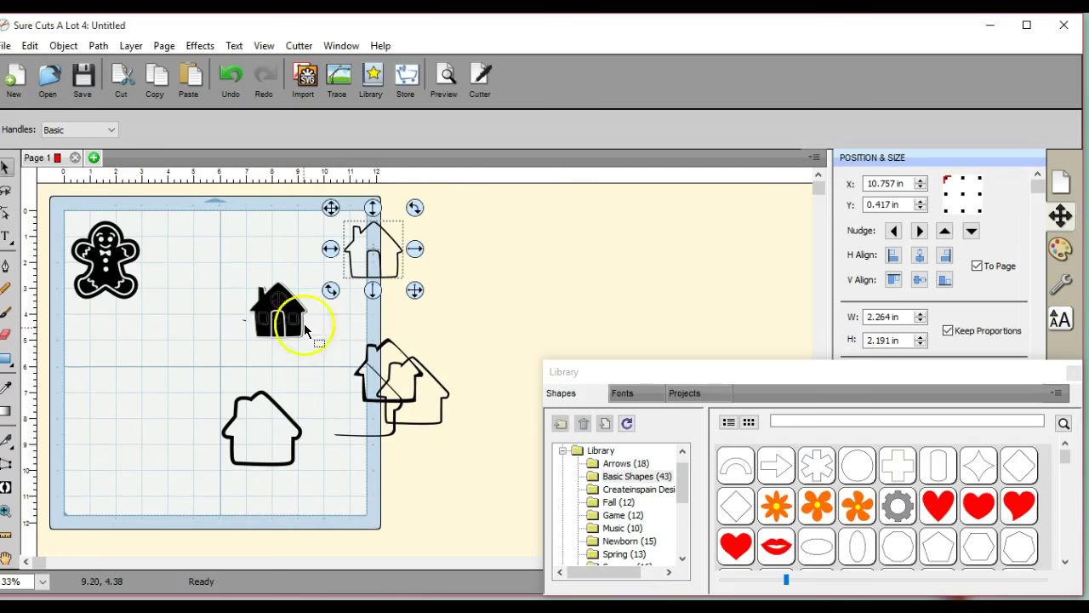
pyautogui.moveTo(278, 286); pyautogui.dragTo(314, 352)
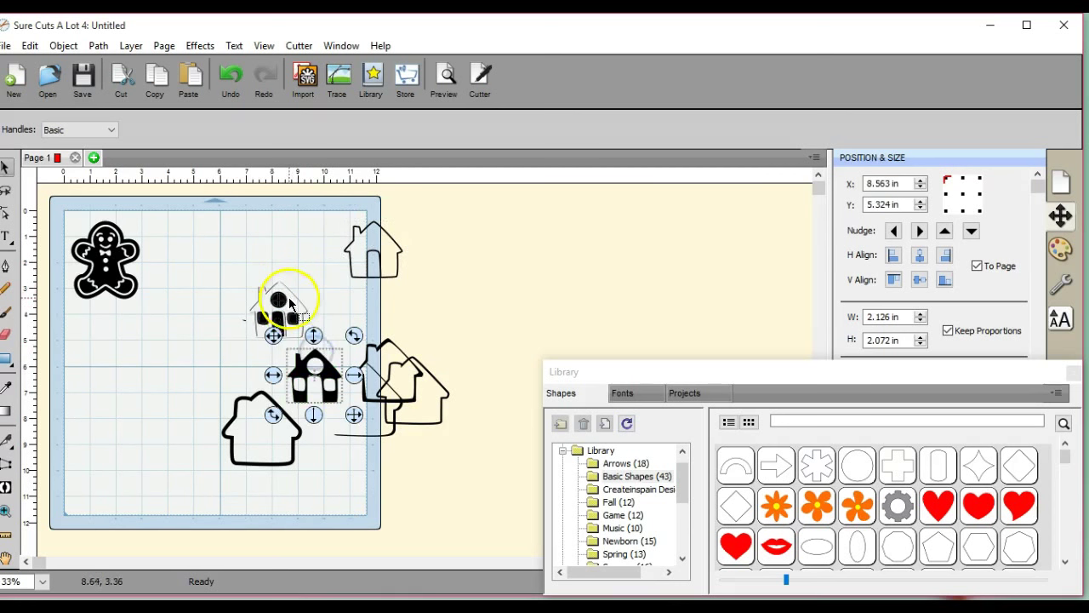
pyautogui.moveTo(278, 300); pyautogui.dragTo(258, 370)
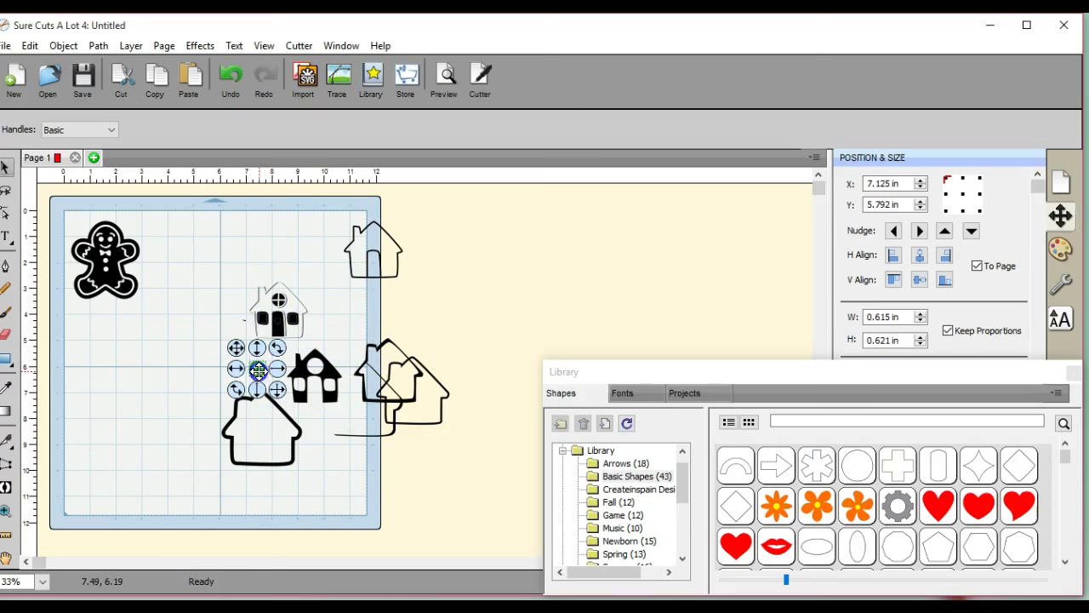
pyautogui.moveTo(287, 301); pyautogui.dragTo(292, 318)
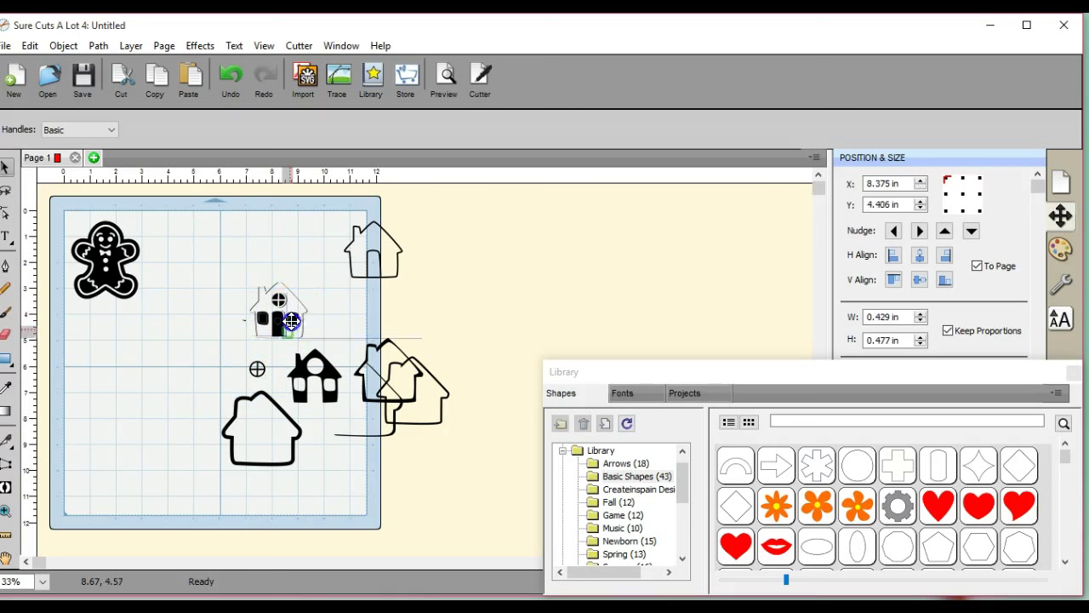
pyautogui.click(269, 314)
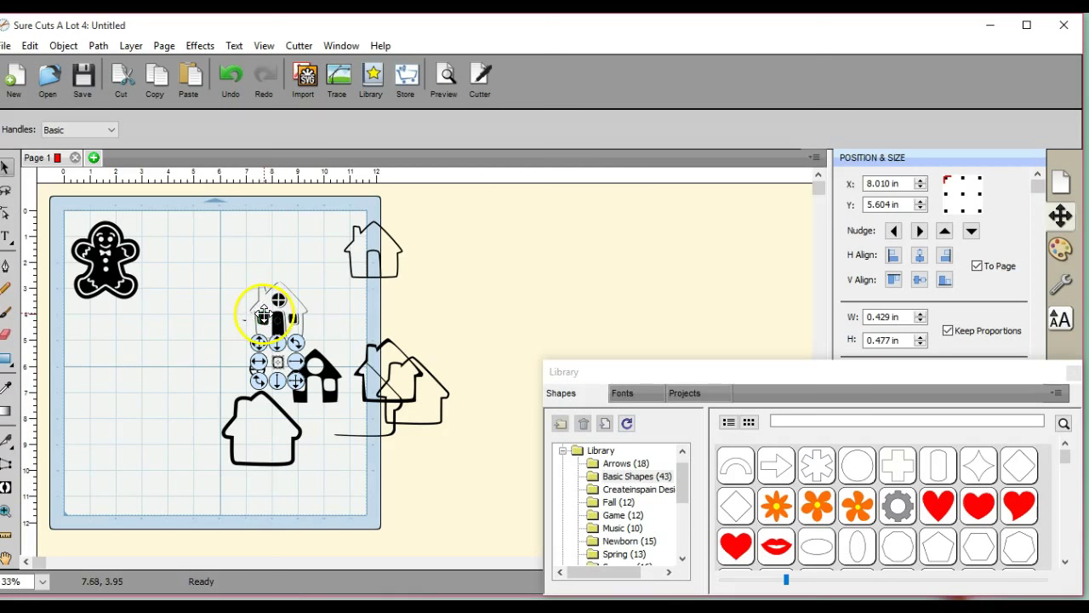
pyautogui.moveTo(266, 316); pyautogui.dragTo(181, 399)
pyautogui.moveTo(237, 357); pyautogui.dragTo(230, 373)
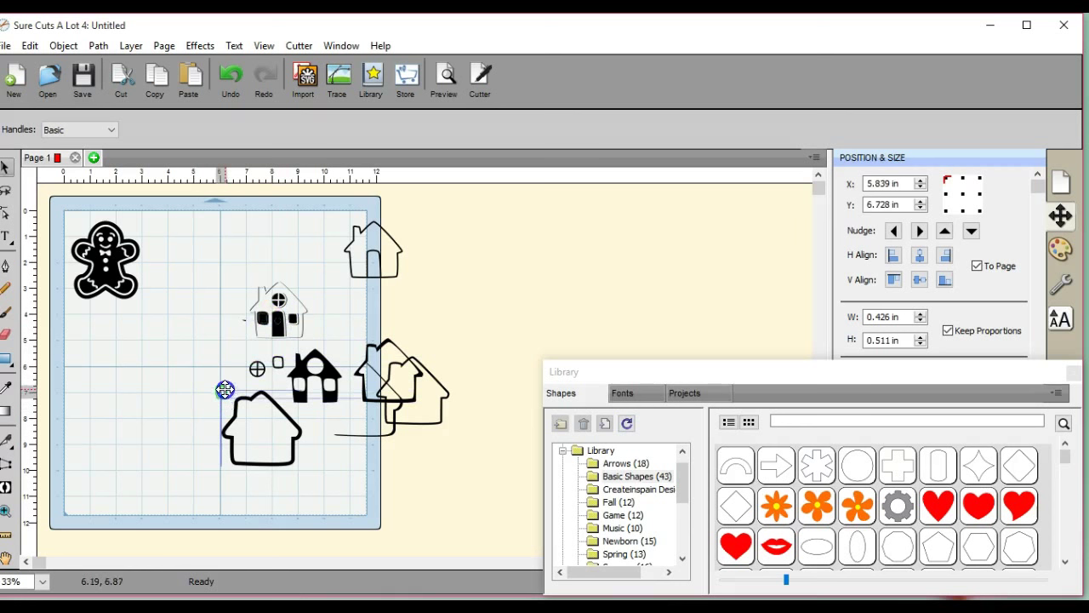
pyautogui.moveTo(272, 301); pyautogui.dragTo(257, 432)
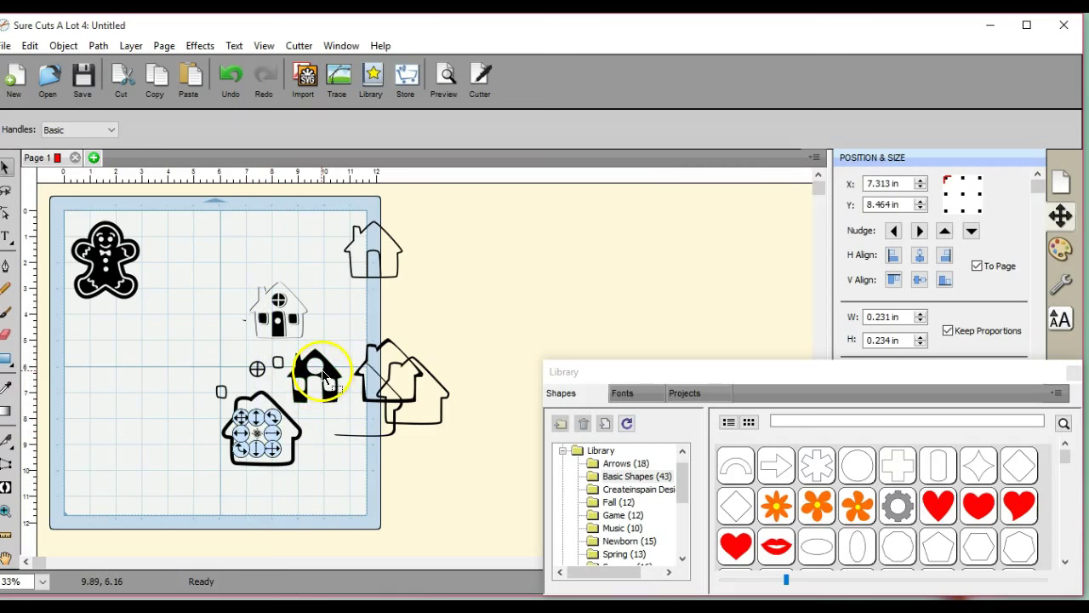
# Step: Lay the solid house over the thick outline, and center the outline horizontally and vertically on the page
pyautogui.moveTo(319, 359); pyautogui.dragTo(267, 409)
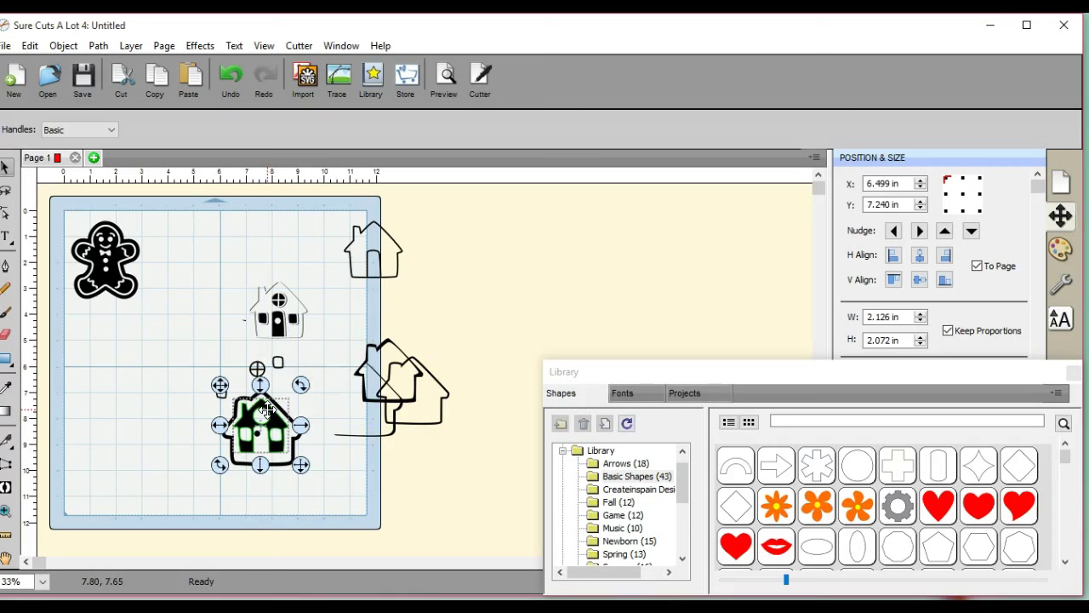
pyautogui.click(339, 454)
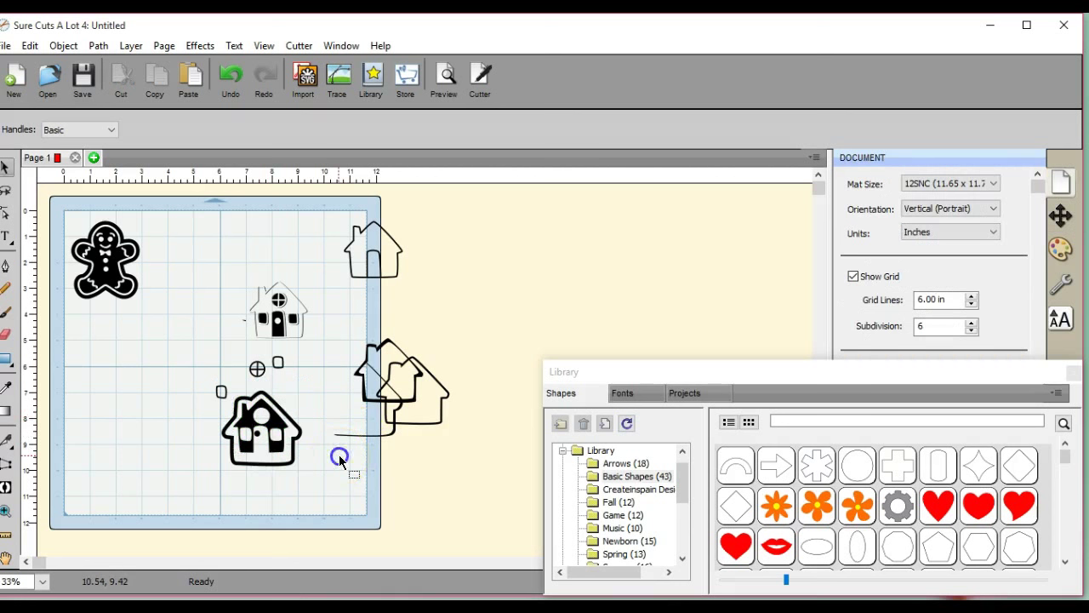
pyautogui.click(294, 447)
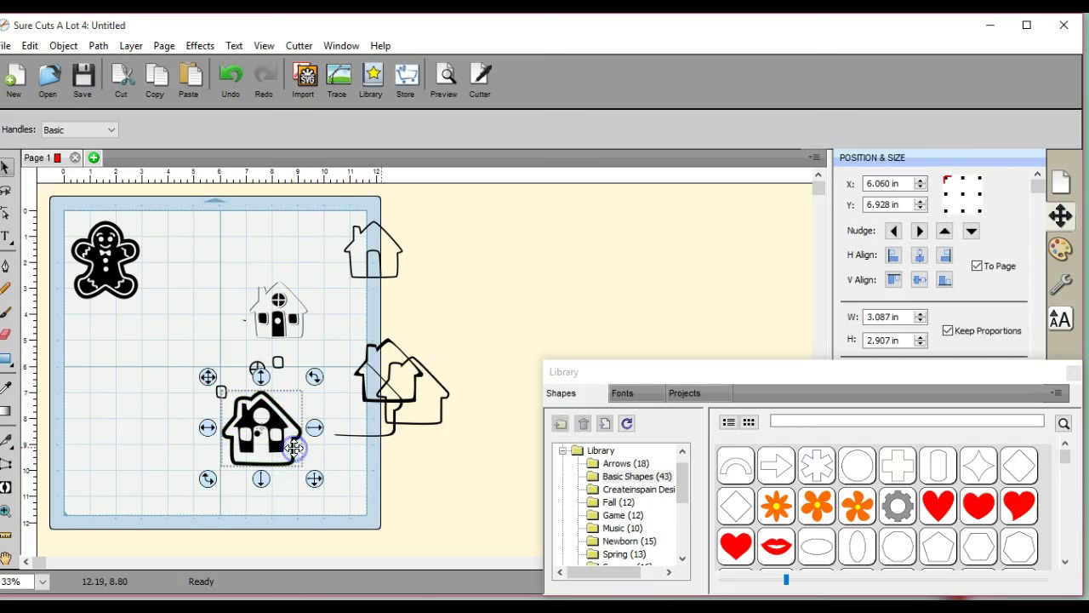
pyautogui.click(919, 257)
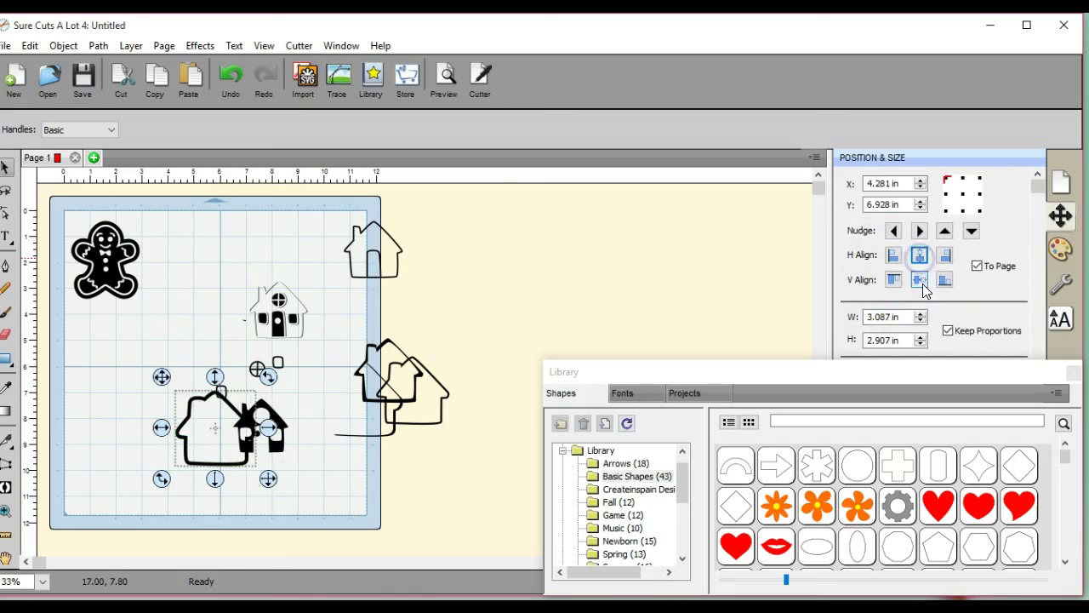
pyautogui.click(923, 283)
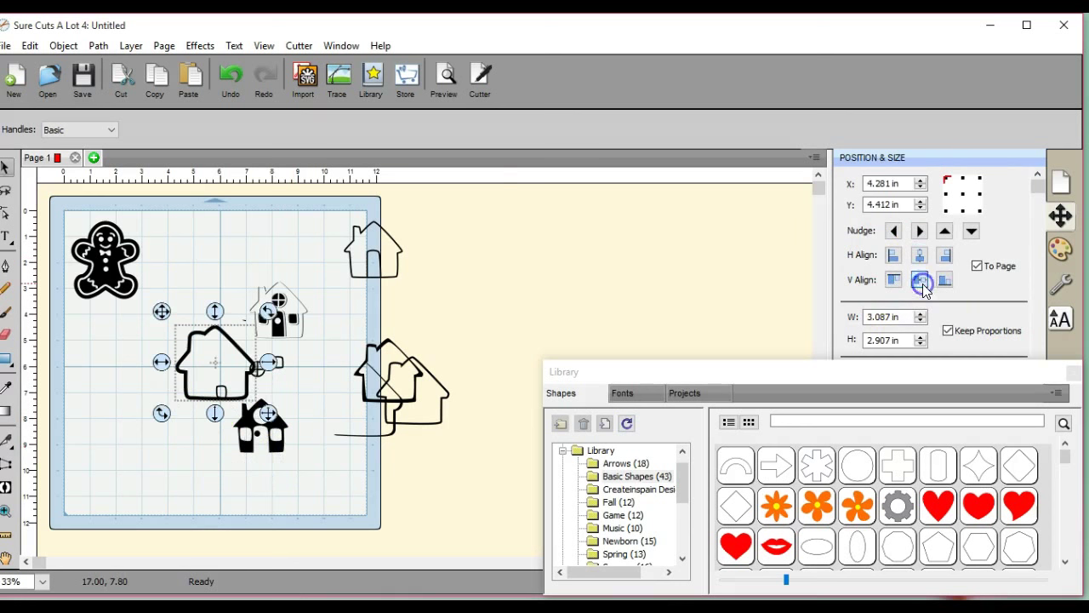
# Step: Center the solid house body horizontally and vertically on the page, inside the thick outline
pyautogui.click(279, 446)
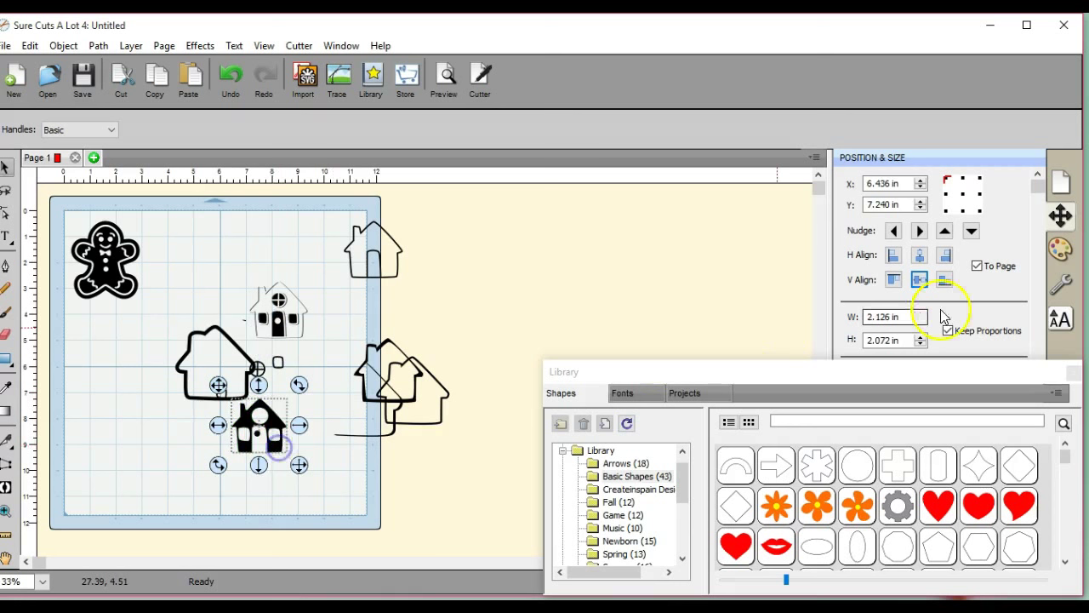
pyautogui.click(919, 254)
pyautogui.click(920, 281)
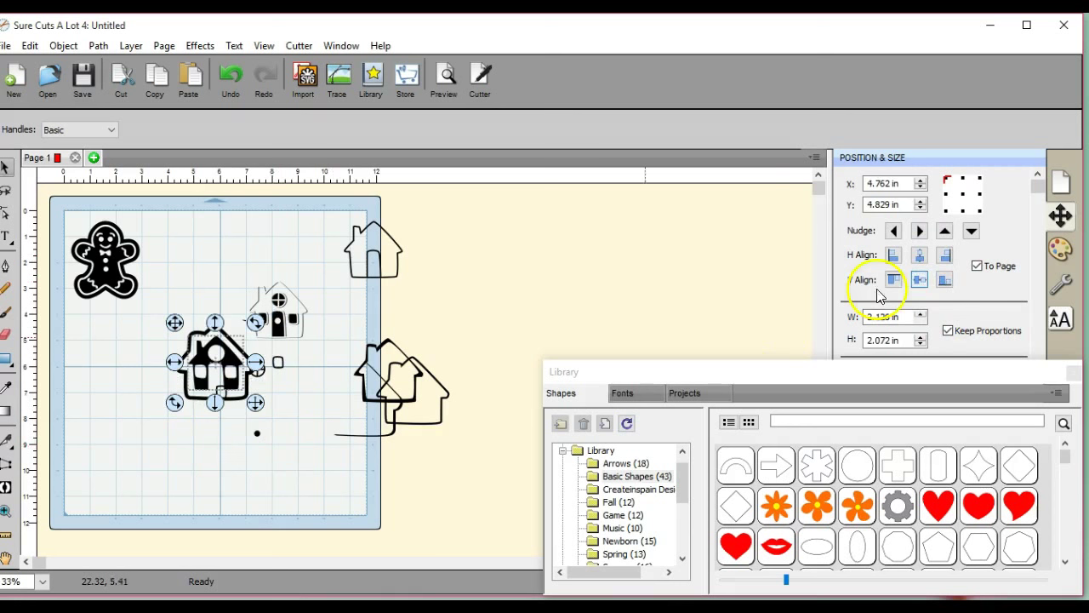
# Step: Center the 2.667 in wide house outline horizontally and vertically on the page, between the solid body and the thick outline
pyautogui.click(415, 401)
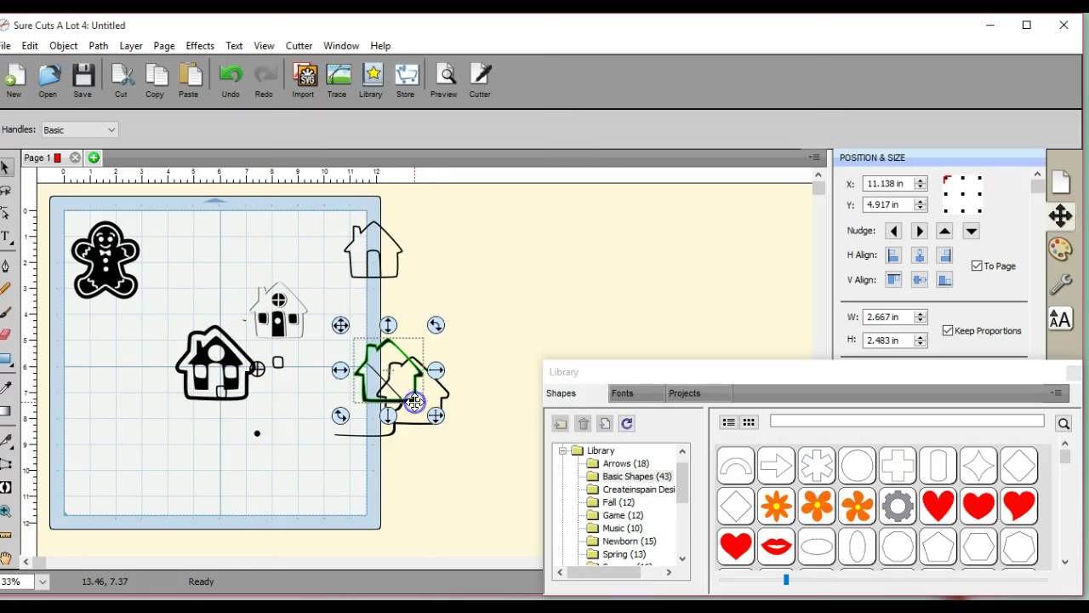
pyautogui.click(917, 258)
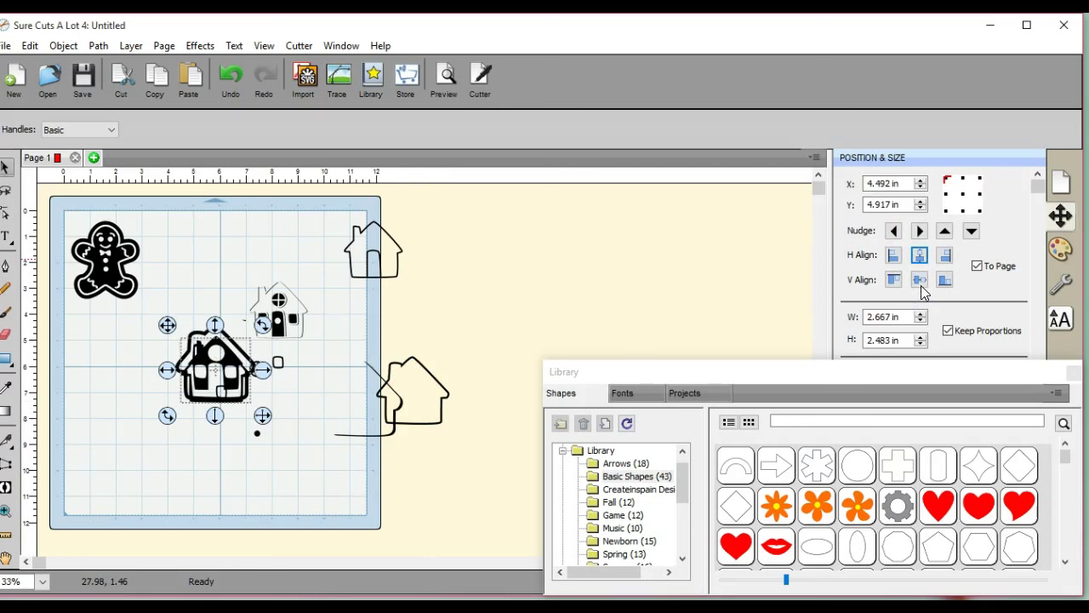
pyautogui.click(920, 278)
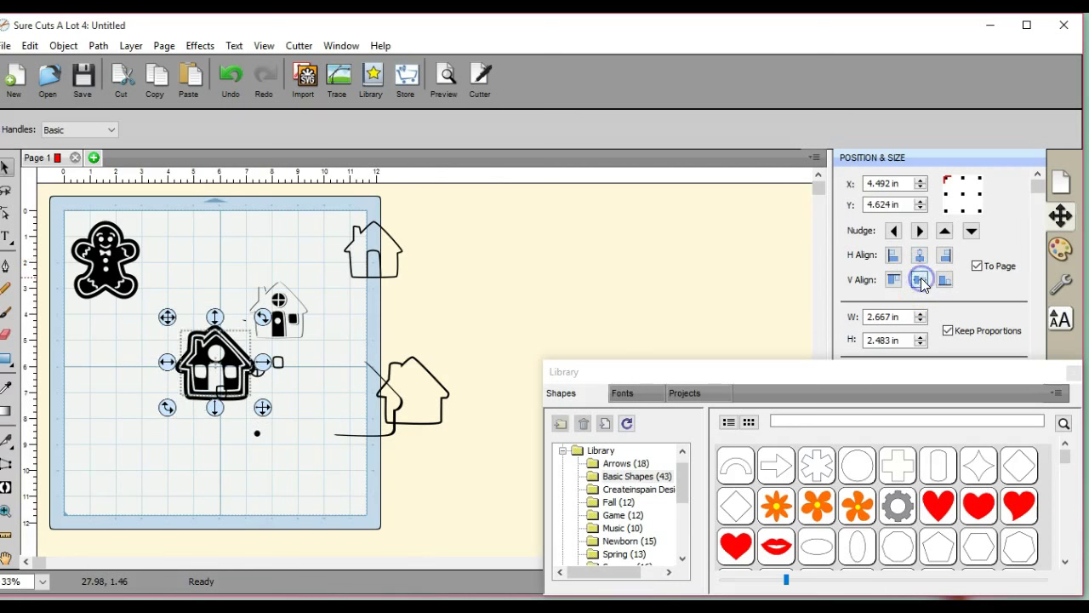
pyautogui.click(284, 438)
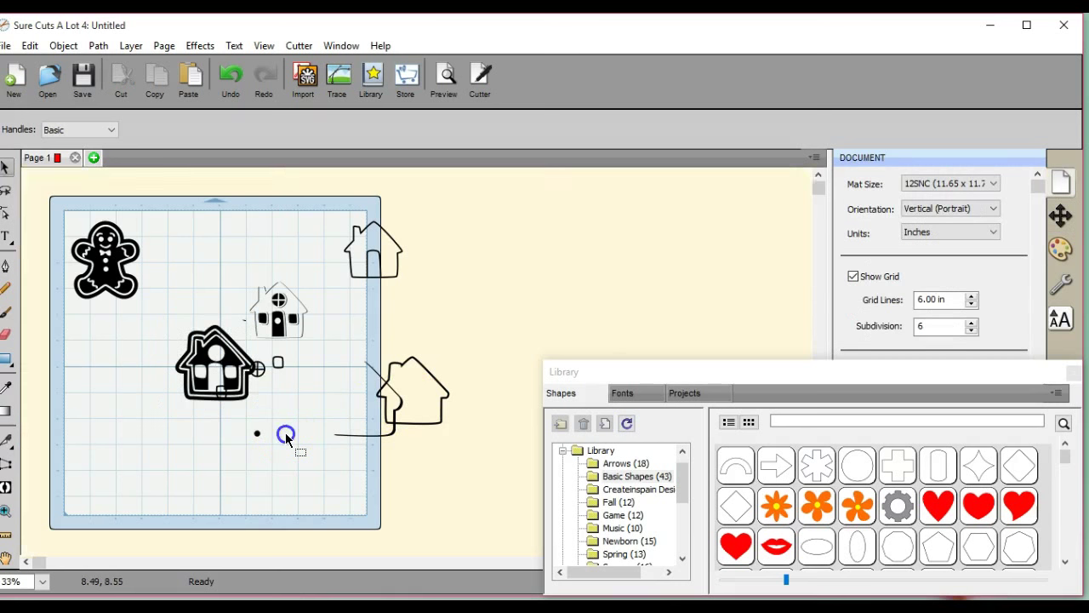
# Step: Move the loose square window outline clear of the house and place the solid right window piece in the house's right window opening
pyautogui.click(279, 373)
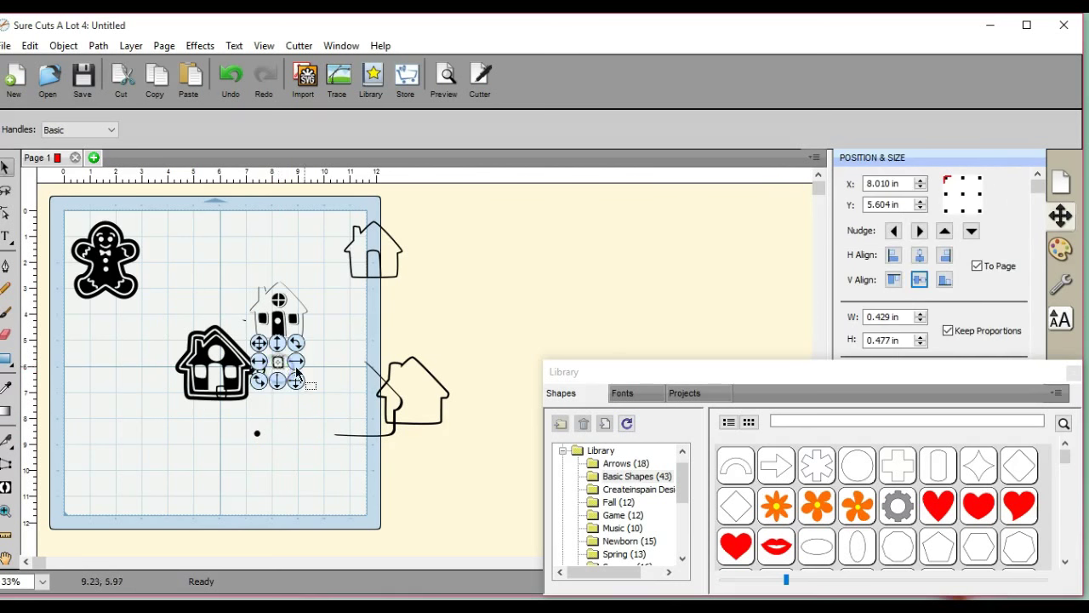
pyautogui.moveTo(265, 356); pyautogui.dragTo(310, 397)
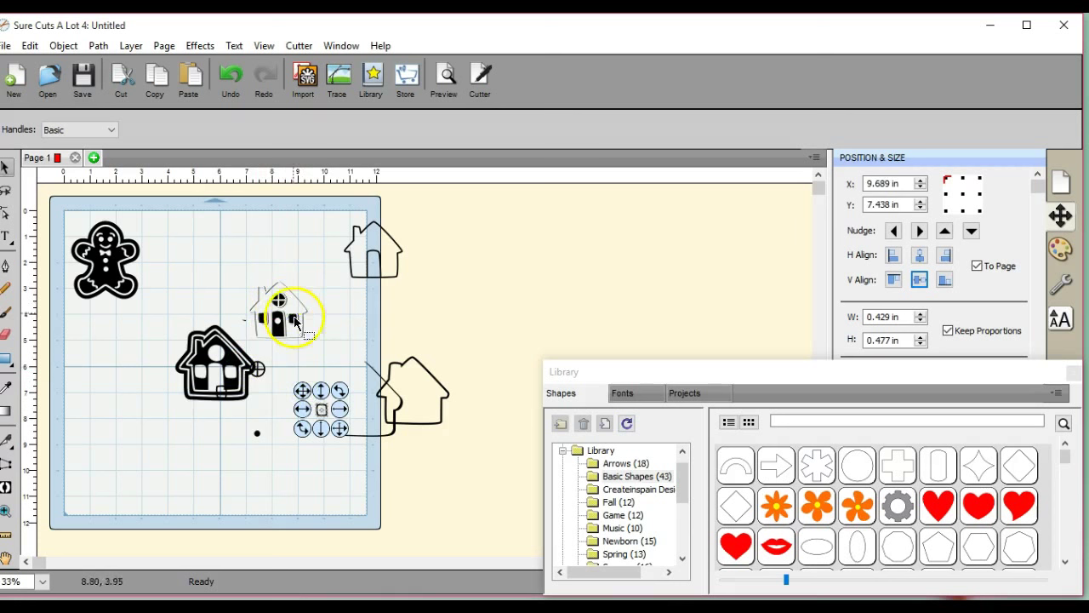
pyautogui.moveTo(292, 318); pyautogui.dragTo(217, 356)
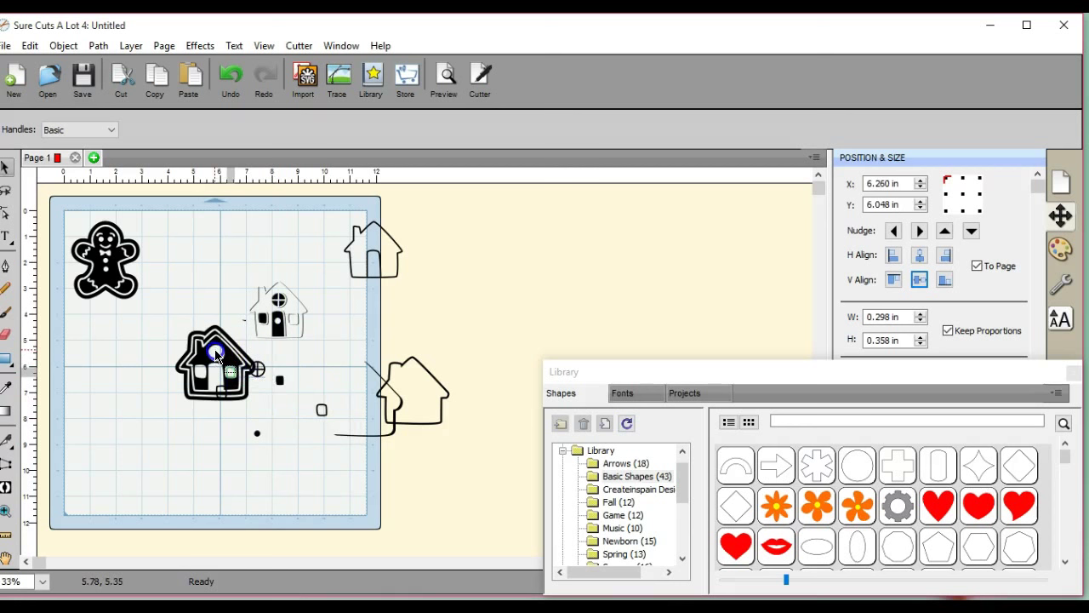
# Step: Place the solid left window piece in the house's left window opening and nudge it up to Y 6.002 in
pyautogui.click(263, 317)
pyautogui.moveTo(263, 318); pyautogui.dragTo(199, 372)
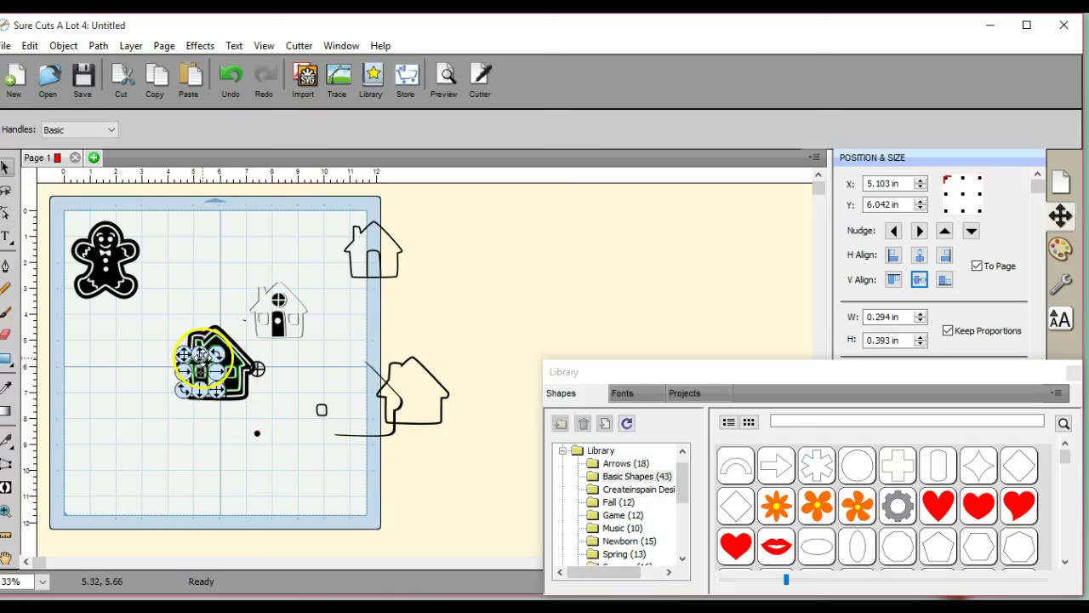
pyautogui.click(197, 351)
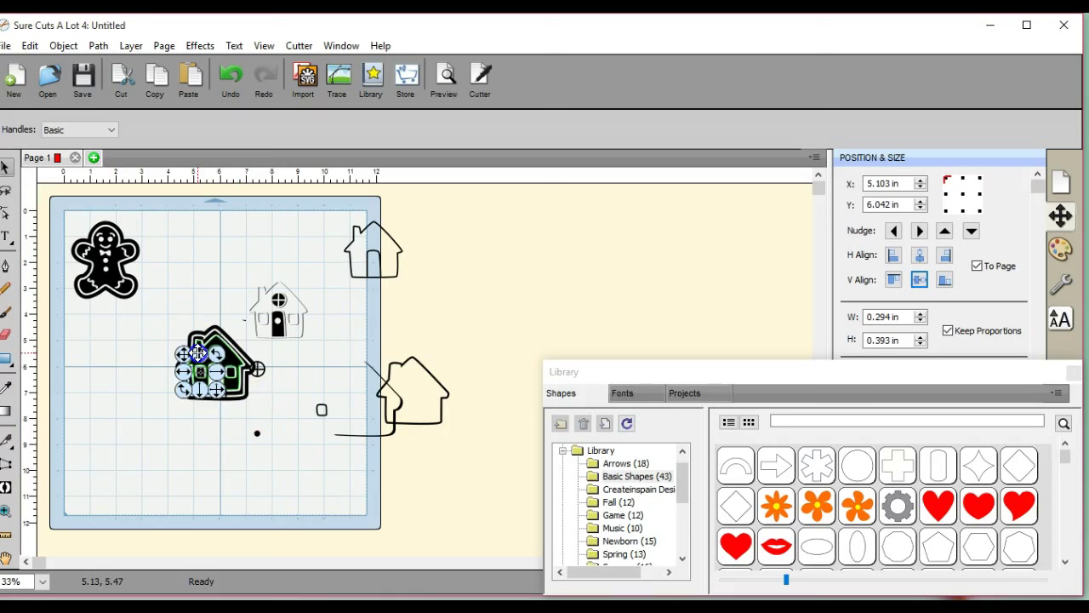
pyautogui.click(197, 352)
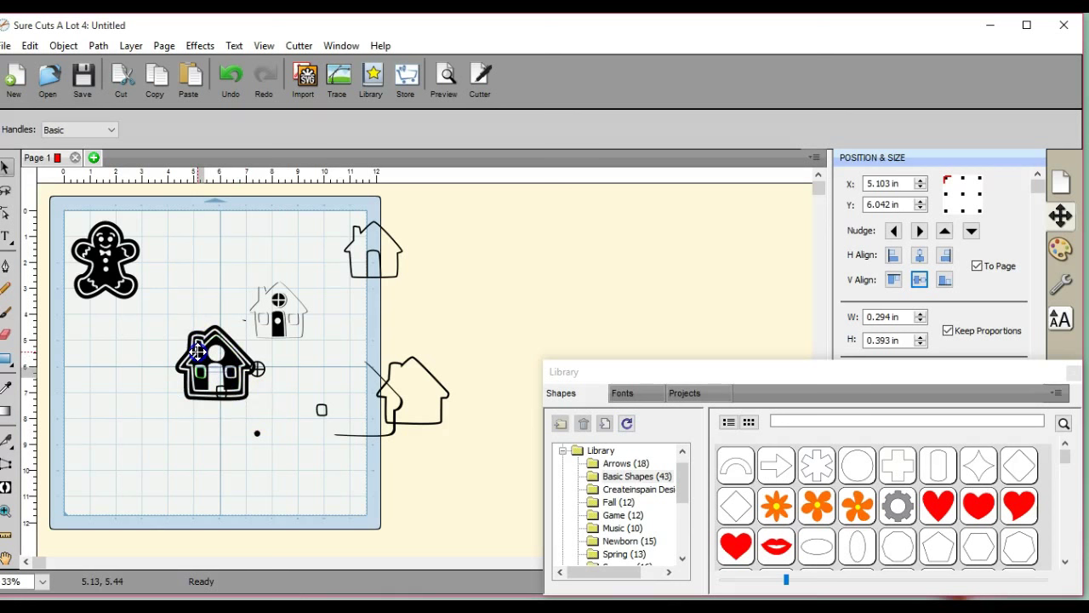
pyautogui.click(198, 352)
pyautogui.click(198, 351)
pyautogui.click(198, 351)
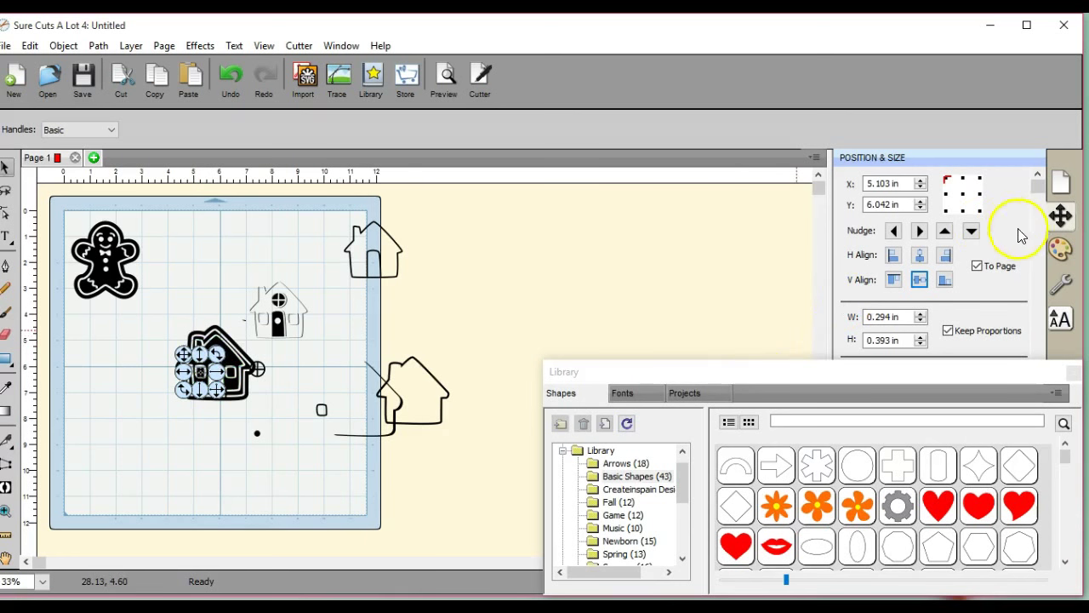
pyautogui.click(946, 232)
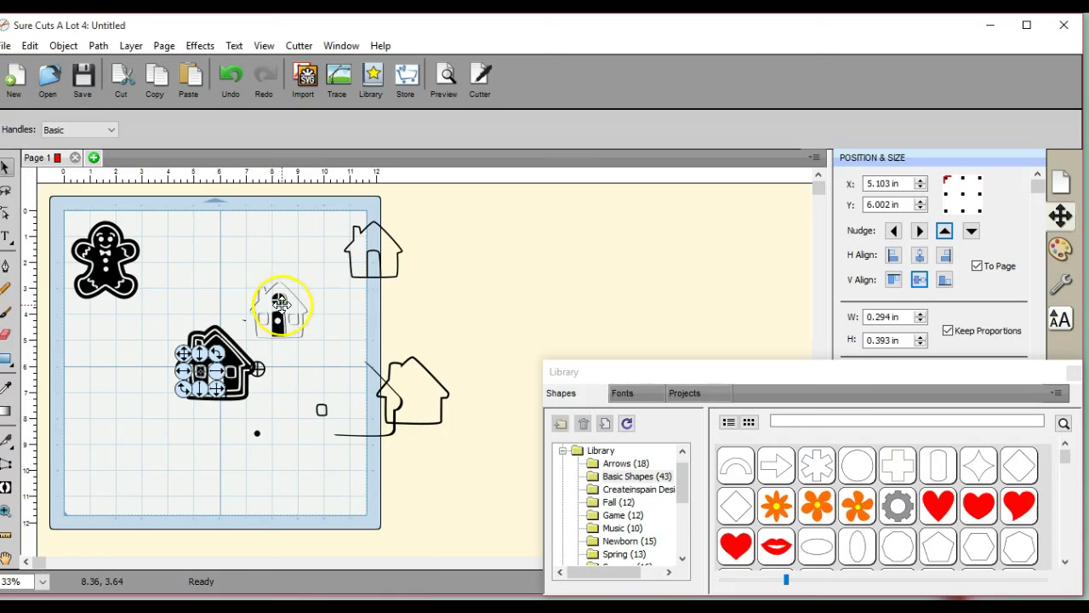
# Step: Move the solid round window with its roof strip into the house's round opening at X 5.240 in and nudge it up to about Y 4.834 in
pyautogui.moveTo(280, 304)
pyautogui.mouseDown()
pyautogui.moveTo(263, 278)
pyautogui.moveTo(290, 315)
pyautogui.mouseUp()
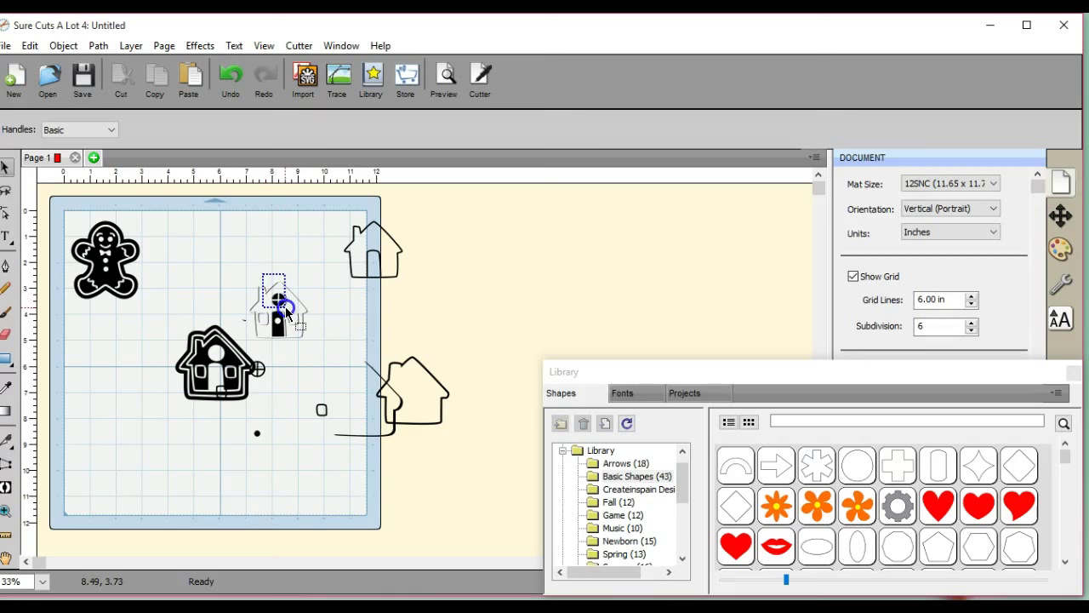
pyautogui.moveTo(287, 313); pyautogui.dragTo(288, 314)
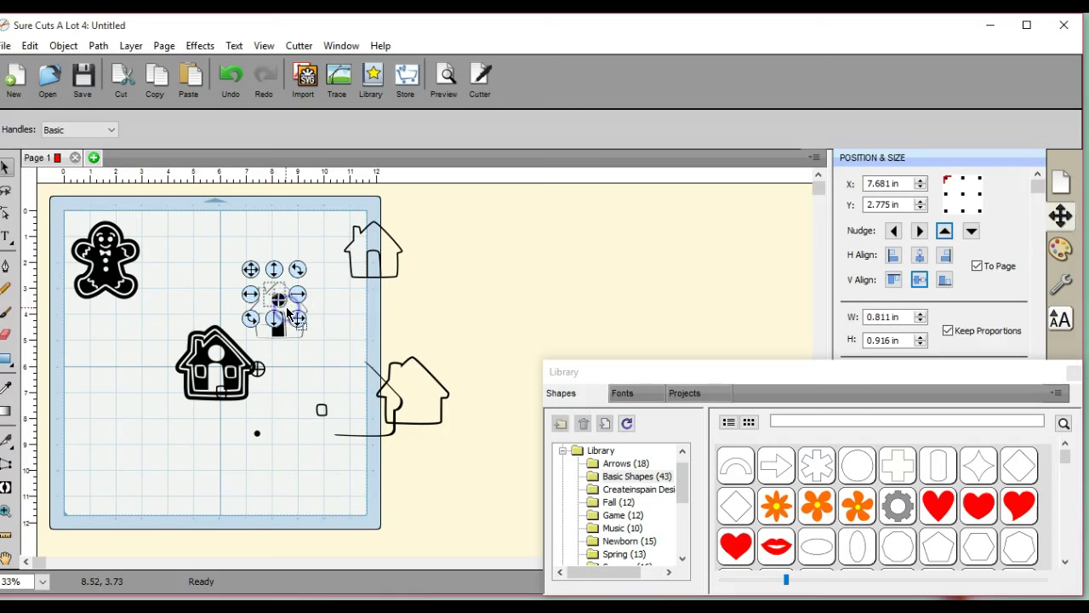
pyautogui.moveTo(250, 269); pyautogui.dragTo(190, 322)
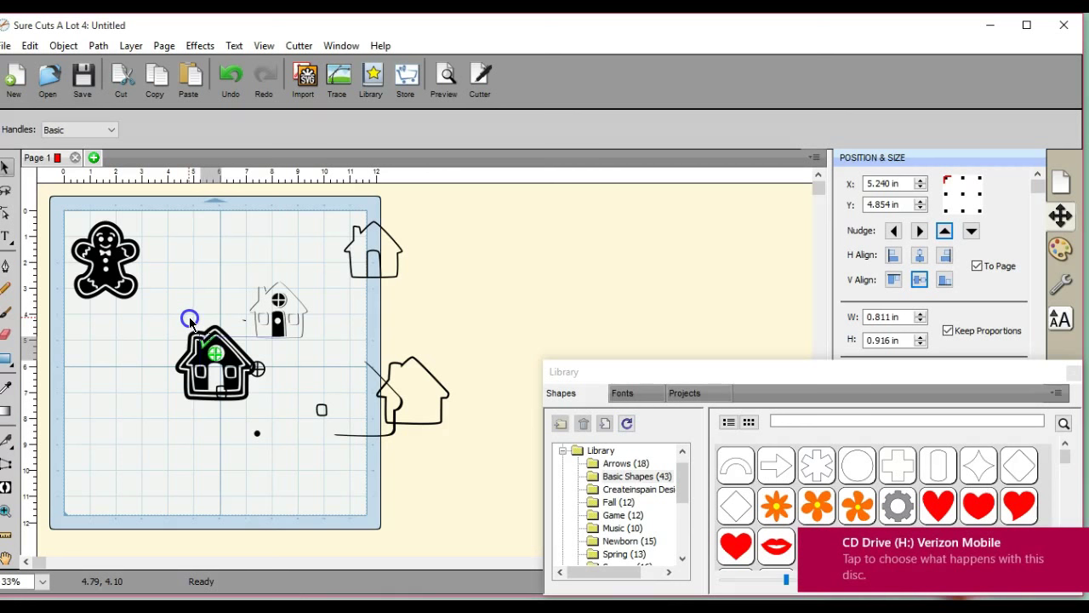
pyautogui.moveTo(190, 322); pyautogui.dragTo(190, 322)
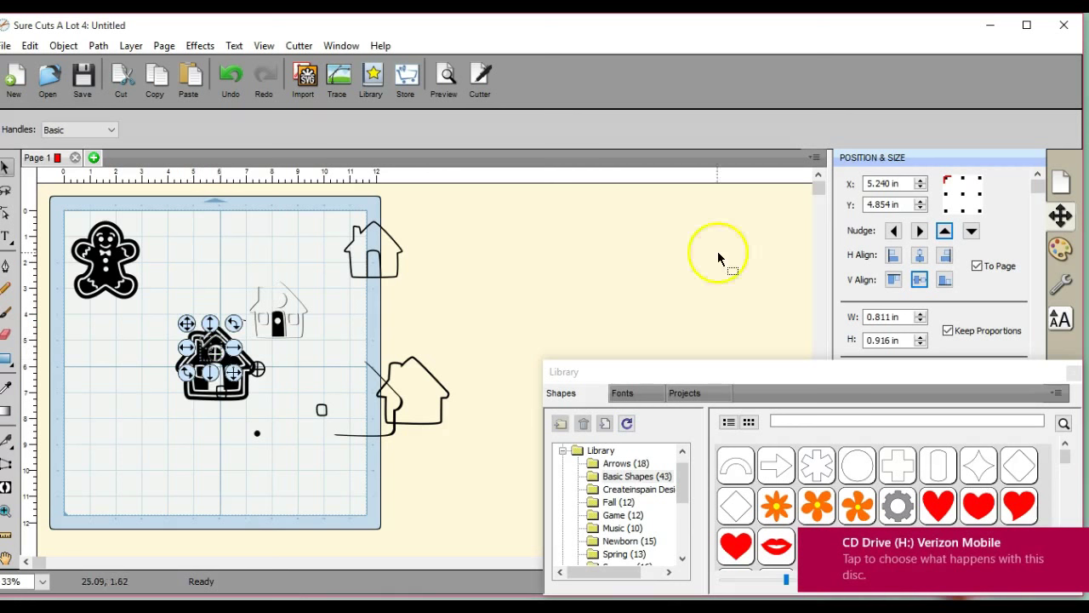
pyautogui.click(944, 231)
pyautogui.click(945, 232)
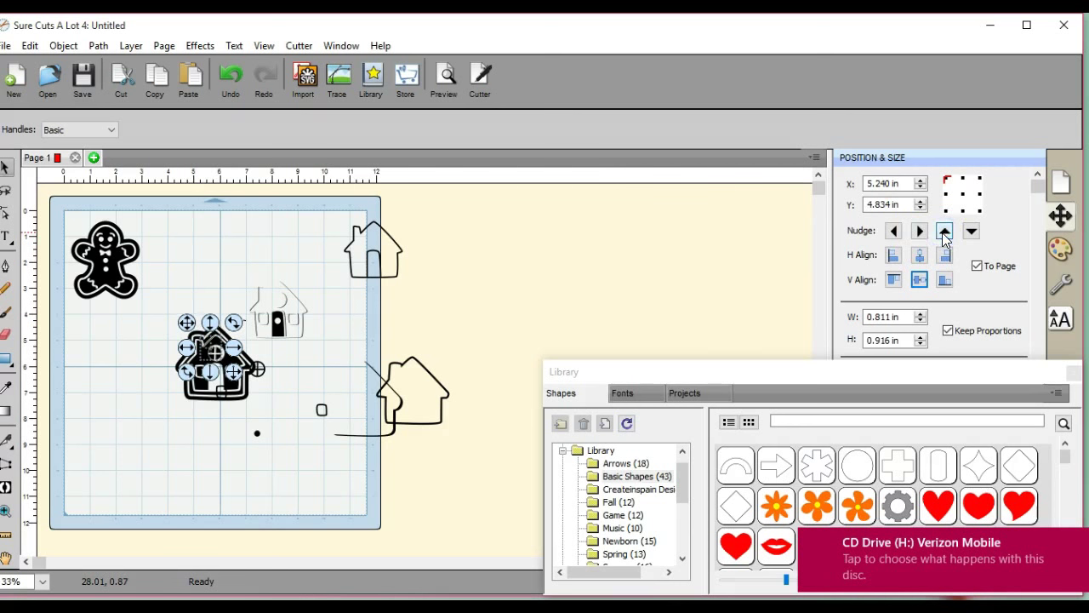
# Step: Nudge the solid round window with its roof strip up to Y 4.824 in and right to X 5.290 in
pyautogui.click(945, 231)
pyautogui.click(920, 232)
pyautogui.click(920, 232)
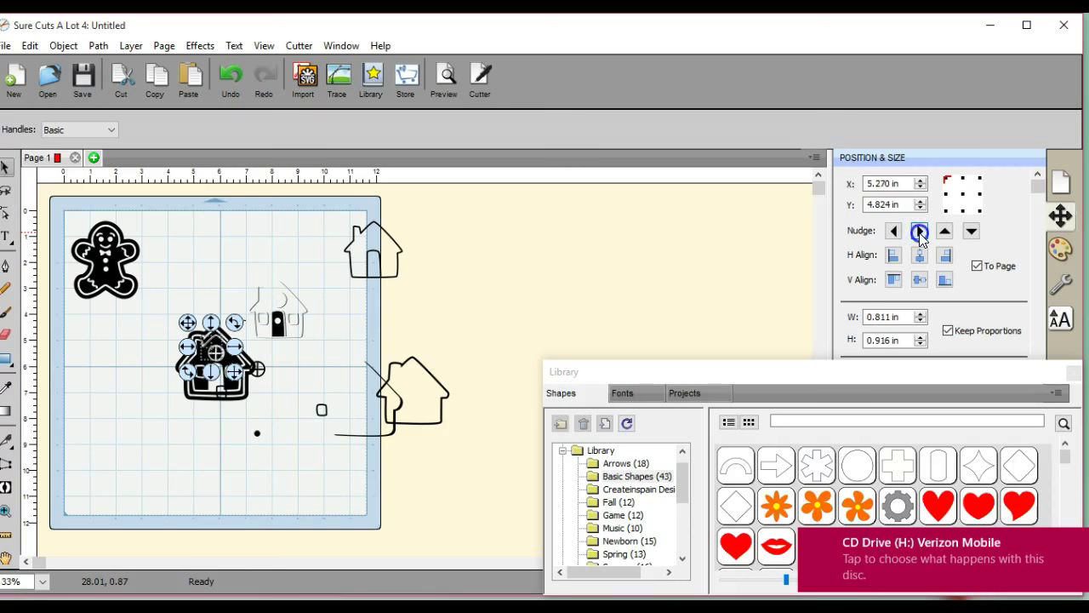
pyautogui.click(920, 232)
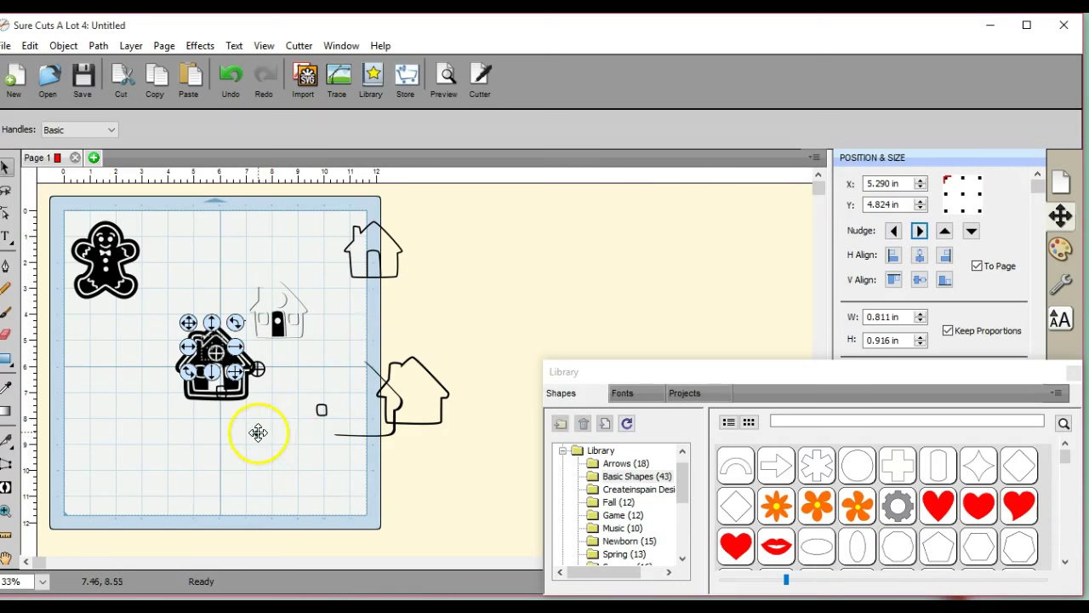
# Step: Move the loose solid dot clear of the house and place the solid door in the house's door opening at X 5.615 in, Y 6.000 in
pyautogui.click(258, 432)
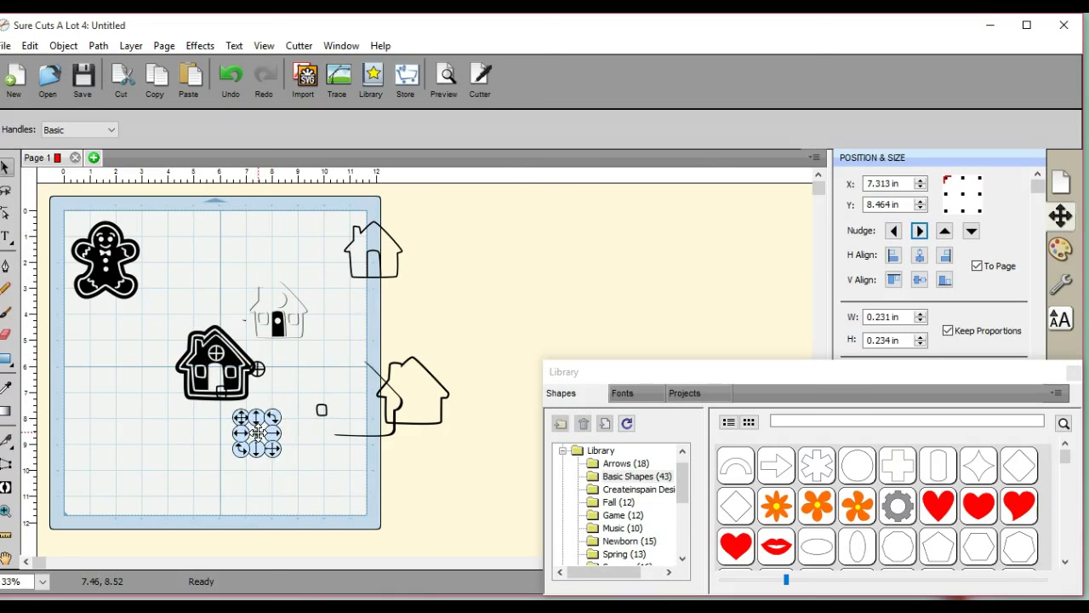
pyautogui.moveTo(253, 433); pyautogui.dragTo(196, 357)
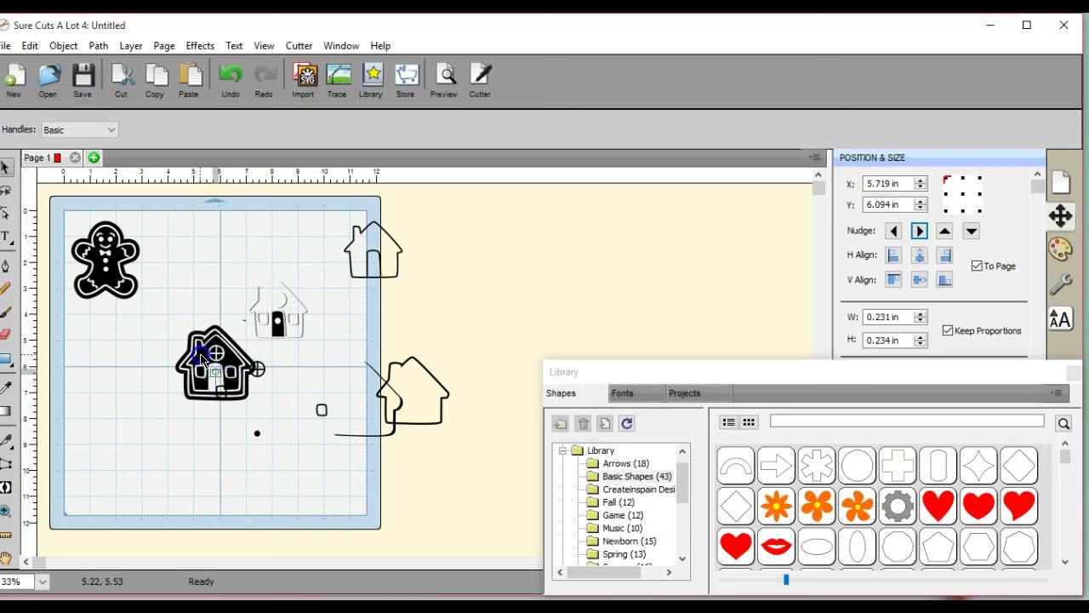
pyautogui.moveTo(201, 358); pyautogui.dragTo(216, 385)
pyautogui.click(277, 328)
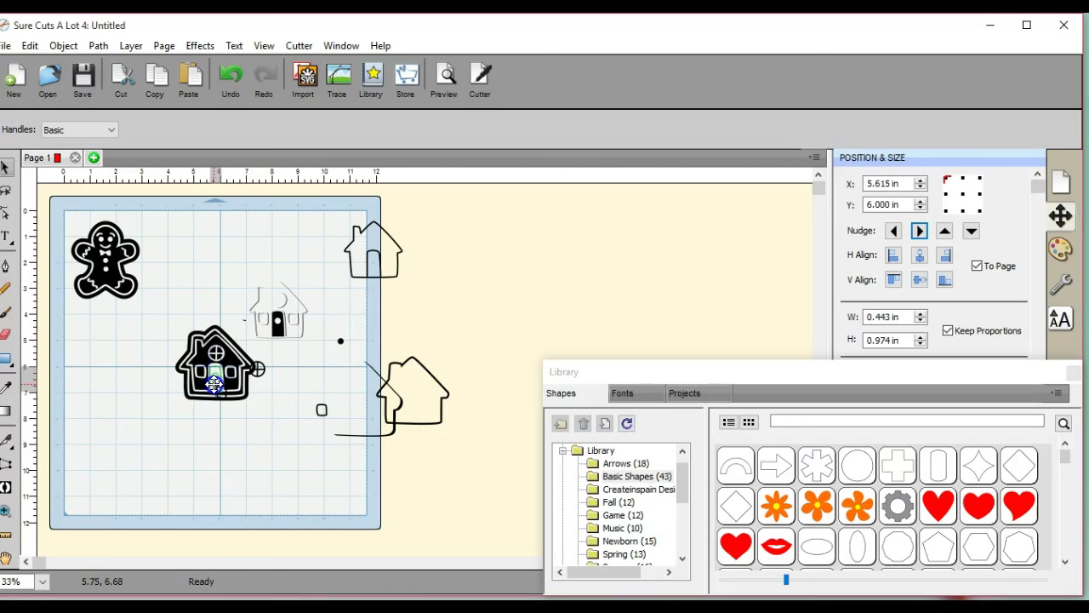
pyautogui.moveTo(215, 385); pyautogui.dragTo(217, 388)
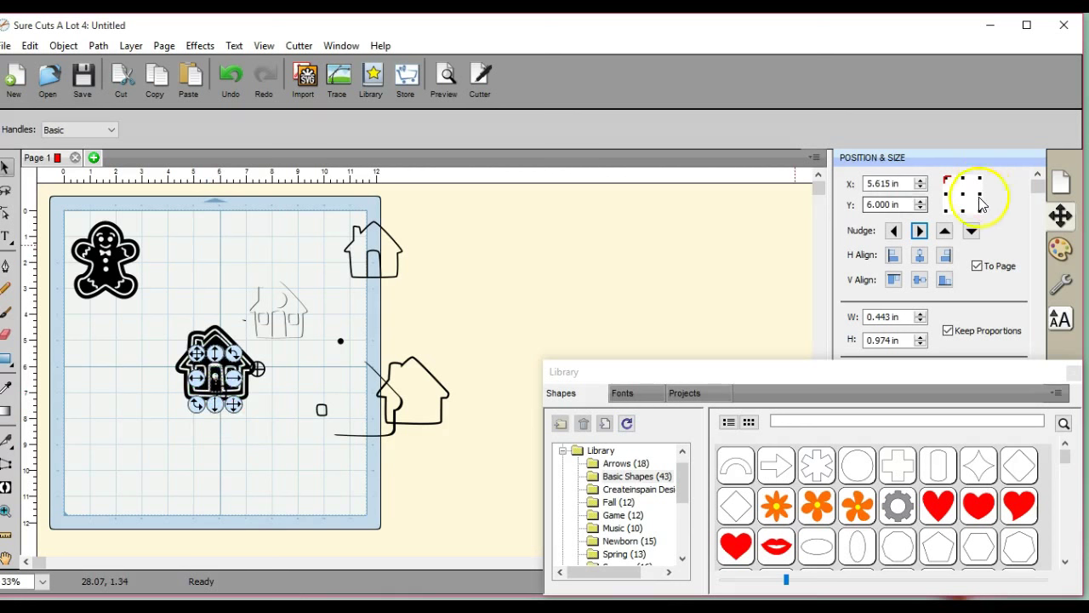
# Step: Nudge the solid door up to Y 5.950 in and deselect it
pyautogui.click(944, 230)
pyautogui.click(945, 231)
pyautogui.click(945, 230)
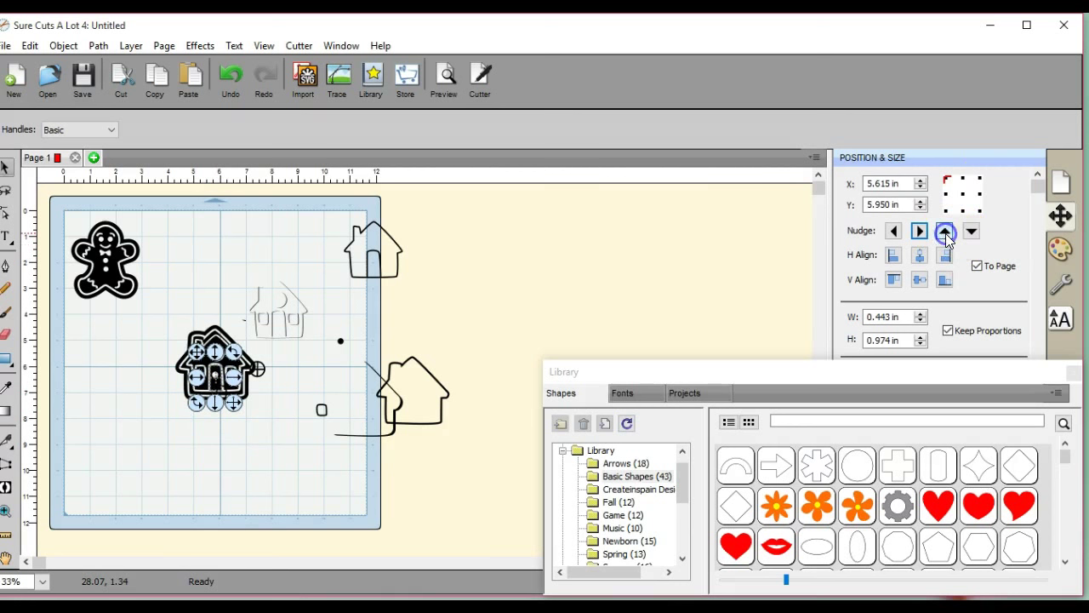
pyautogui.click(404, 352)
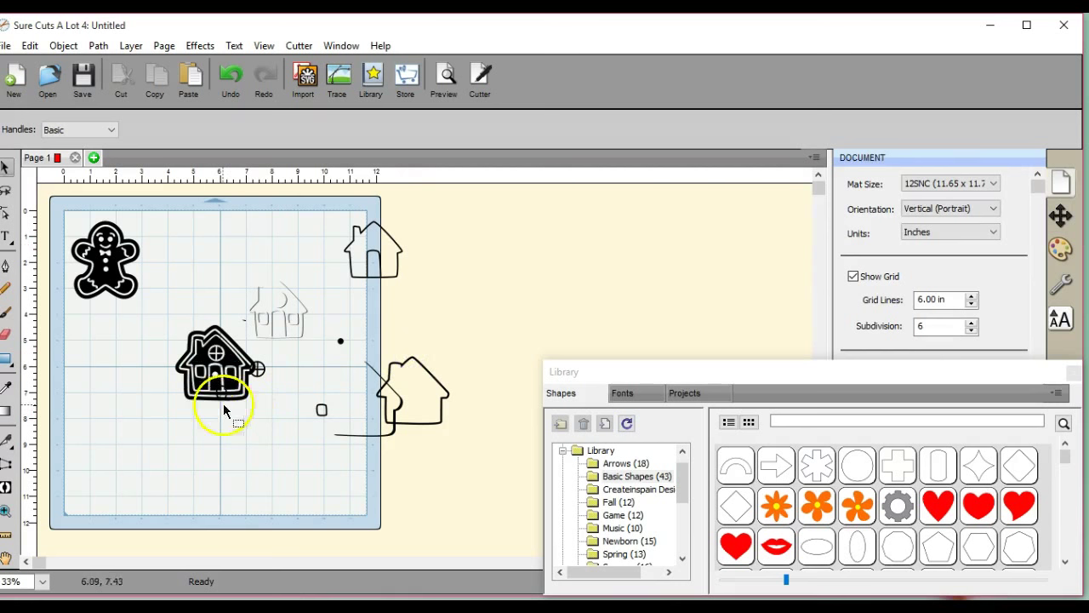
# Step: Move the loose square outline and round window off the house and delete them together with the other leftover pieces beside the house
pyautogui.moveTo(224, 401); pyautogui.dragTo(293, 468)
pyautogui.moveTo(256, 366); pyautogui.dragTo(342, 457)
pyautogui.moveTo(233, 254); pyautogui.dragTo(508, 513)
pyautogui.rightClick(381, 423)
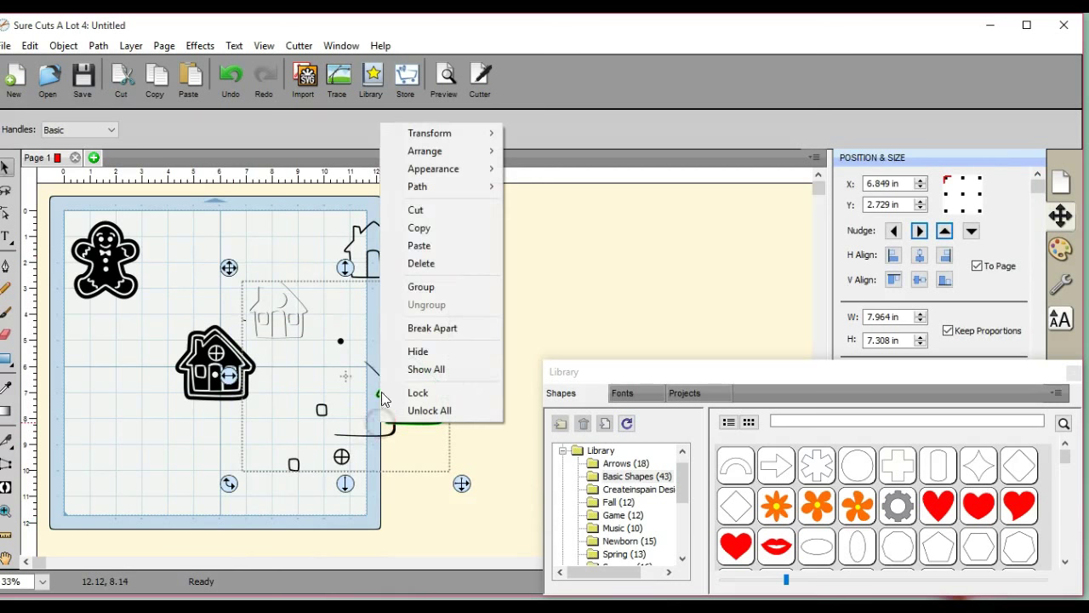
pyautogui.click(425, 263)
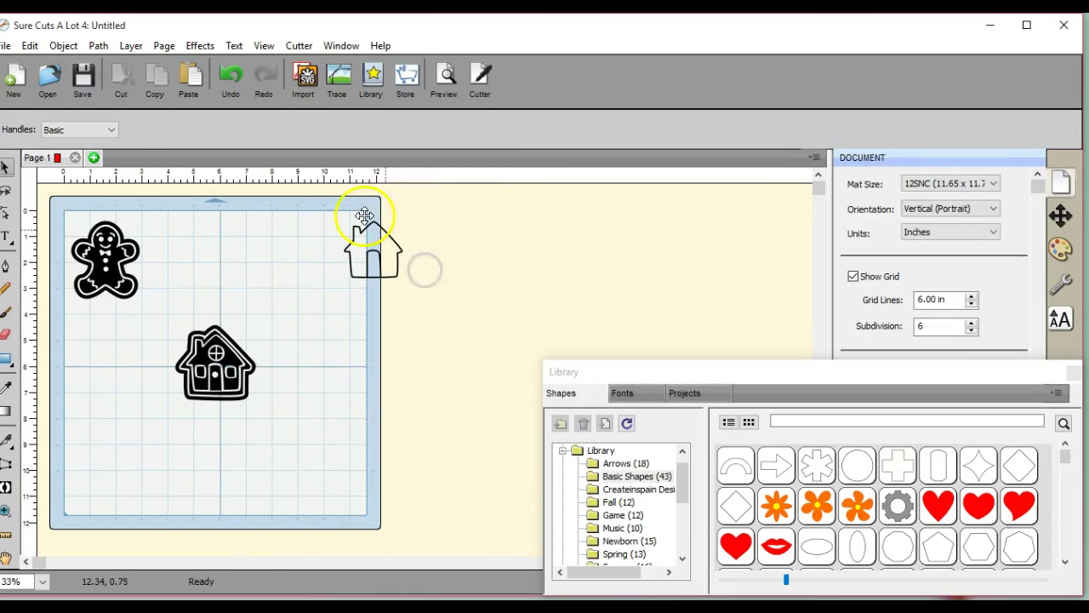
# Step: Delete the leftover house outline with the open door at the page's upper-right corner
pyautogui.moveTo(314, 201); pyautogui.dragTo(426, 300)
pyautogui.rightClick(380, 253)
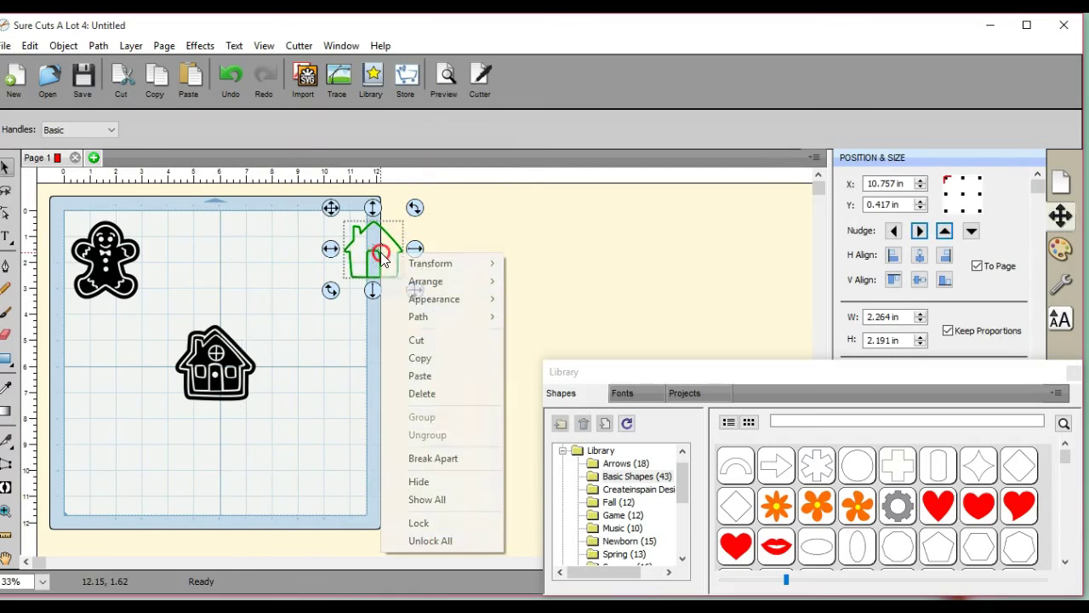
pyautogui.click(421, 400)
# Step: Group all the house pieces and move the house beside the gingerbread man at X 3.224 in, Y 0.417 in
pyautogui.moveTo(157, 303); pyautogui.dragTo(284, 469)
pyautogui.click(64, 46)
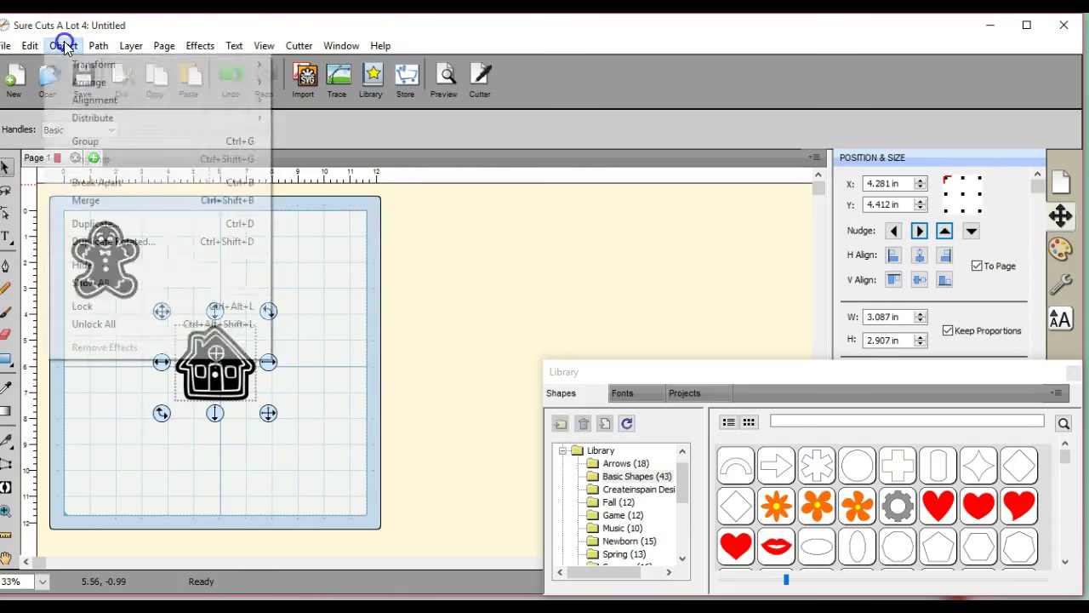
pyautogui.click(114, 140)
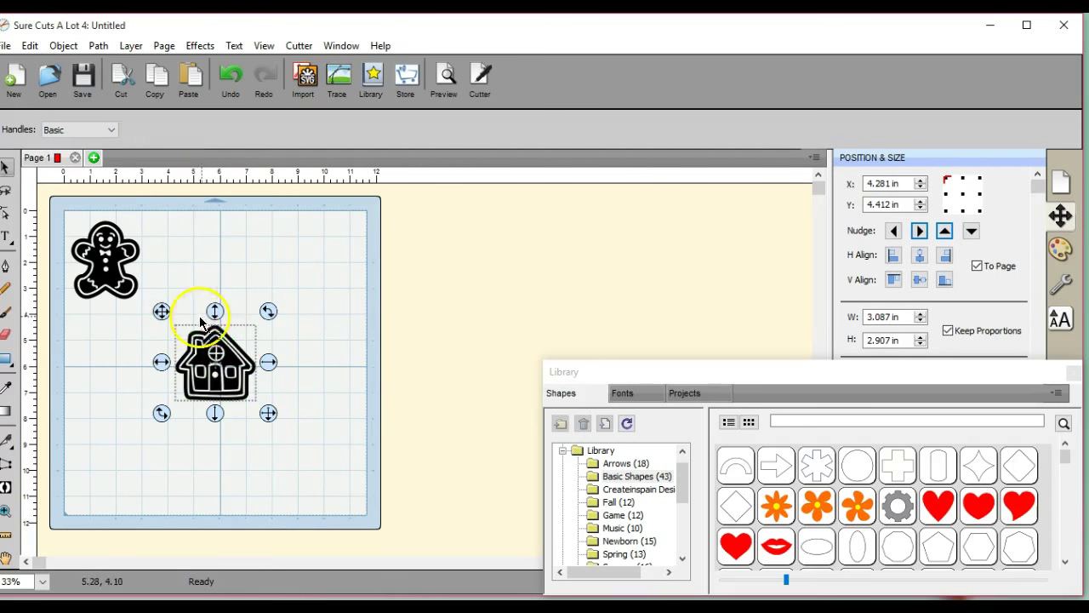
pyautogui.moveTo(215, 314); pyautogui.dragTo(216, 216)
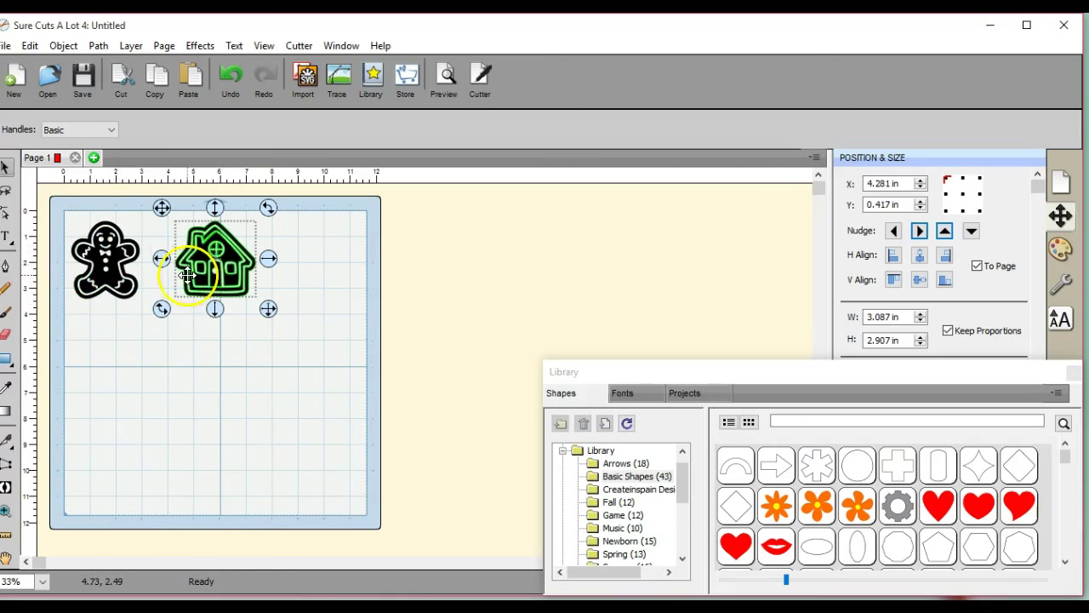
pyautogui.moveTo(184, 274); pyautogui.dragTo(156, 273)
# Step: Add two new pages to the document, Page 2 in green and Page 3 in blue
pyautogui.click(92, 157)
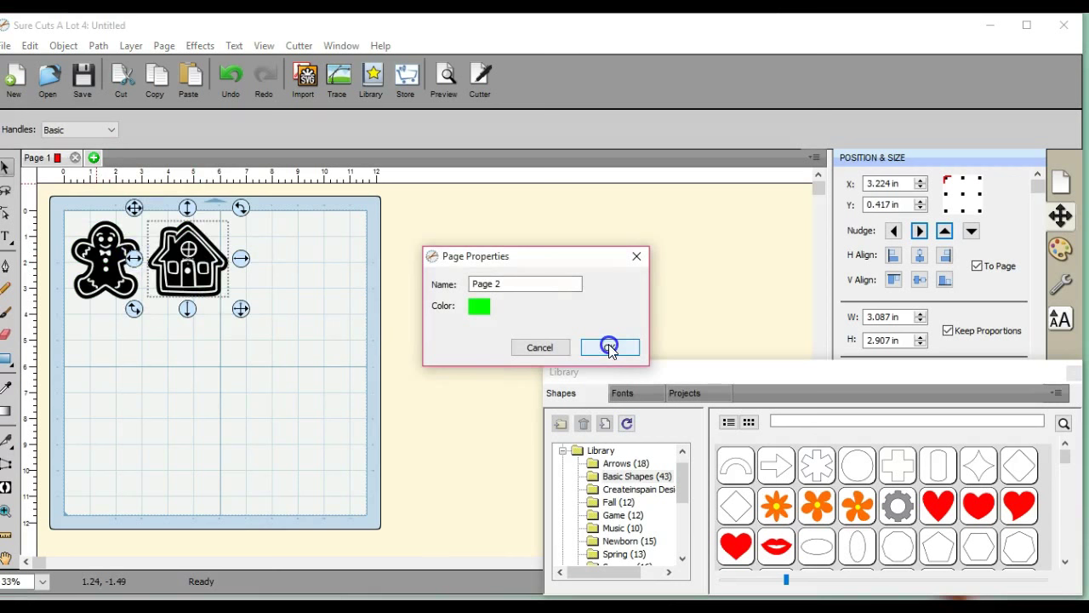
pyautogui.click(610, 347)
pyautogui.click(156, 158)
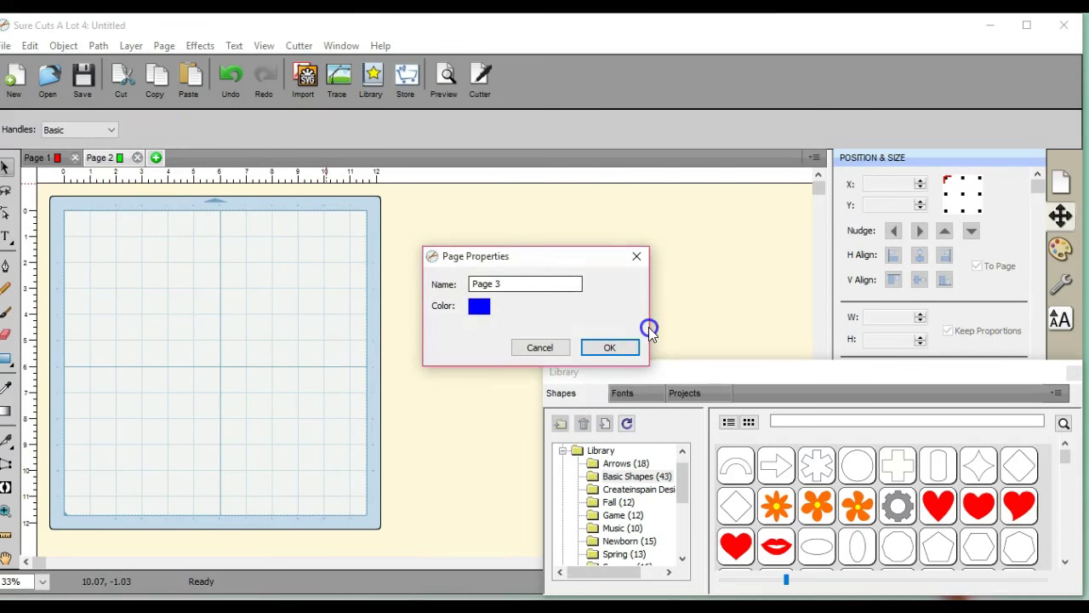
pyautogui.click(618, 345)
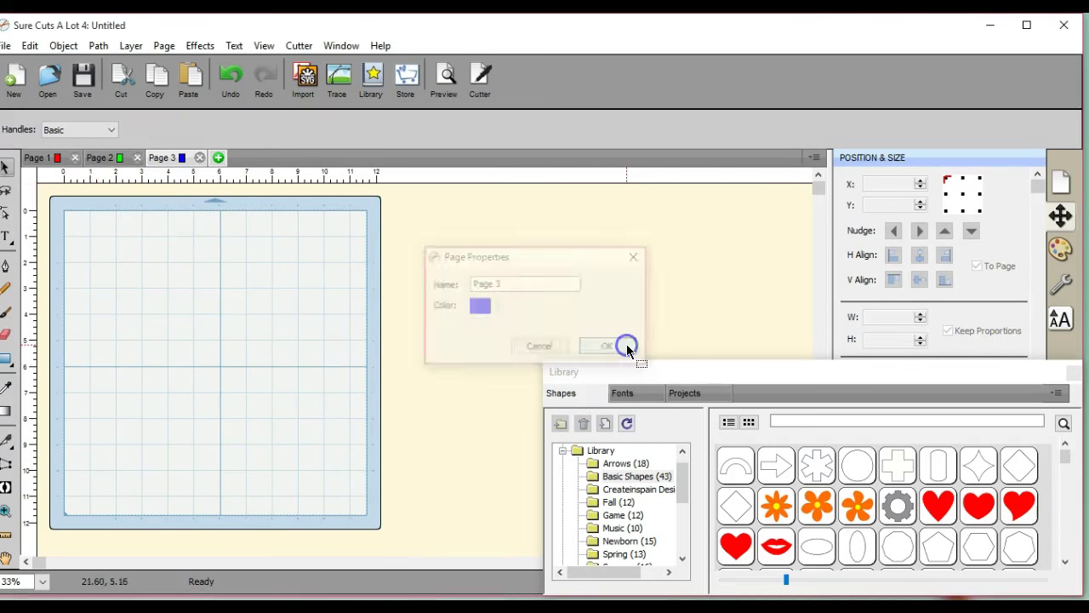
# Step: Import VEGETABLES BLACK WHITE PATTERN from the Veectezy folder onto Page 2 and position it at X 4.181 in, Y 0.047 in
pyautogui.click(100, 158)
pyautogui.click(308, 81)
pyautogui.click(275, 55)
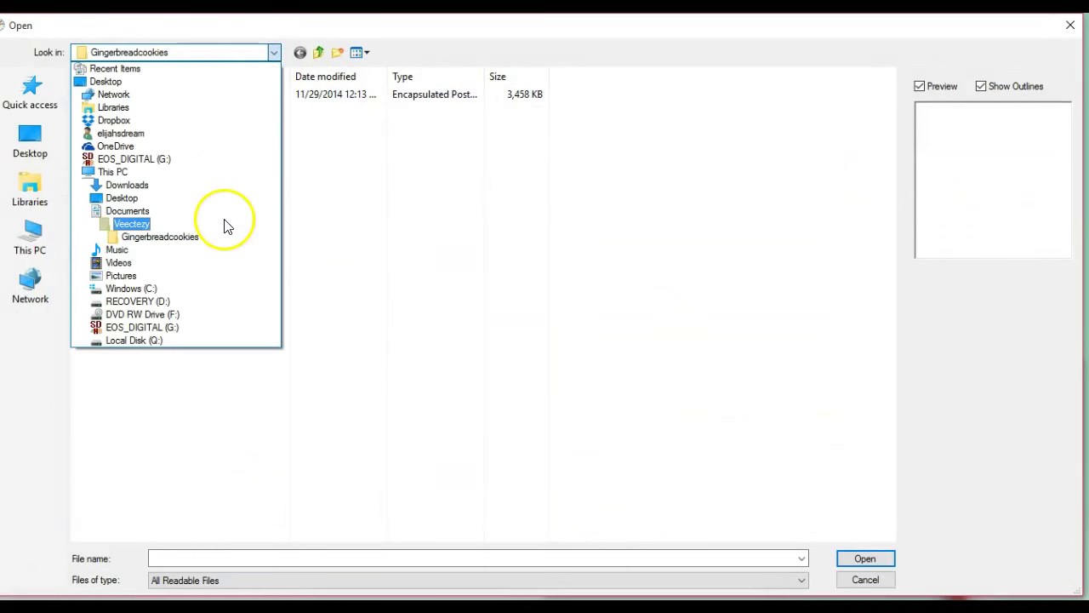
pyautogui.click(225, 225)
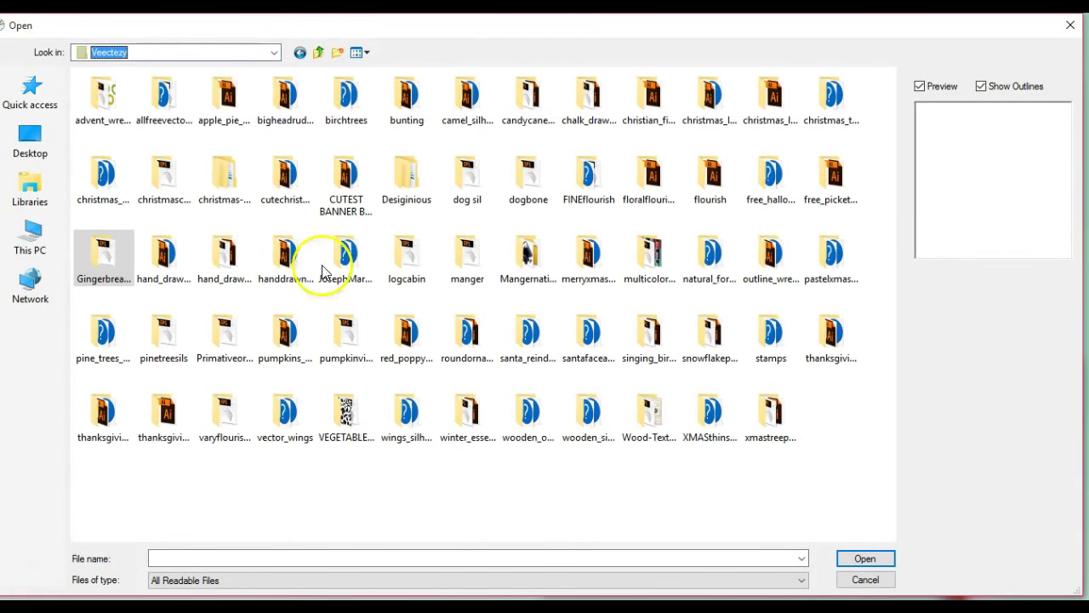
pyautogui.doubleClick(347, 416)
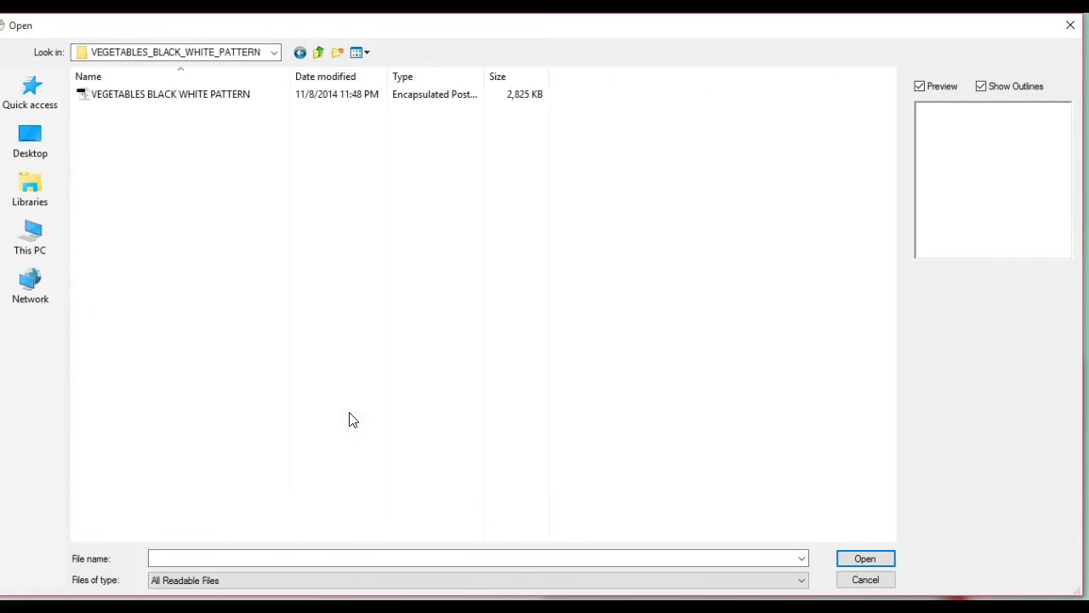
pyautogui.doubleClick(216, 94)
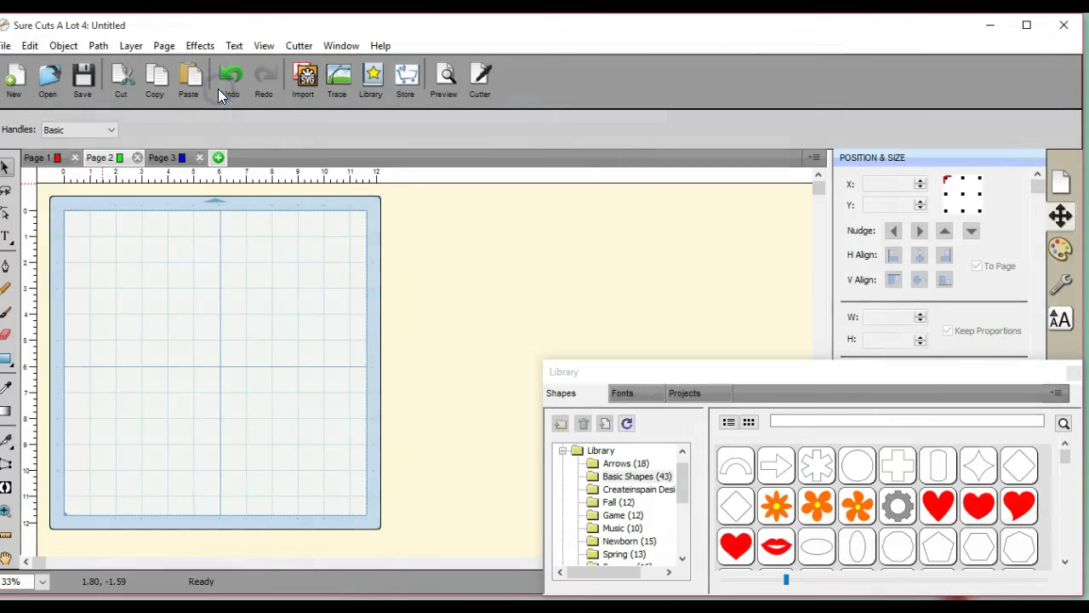
pyautogui.moveTo(312, 334); pyautogui.dragTo(341, 254)
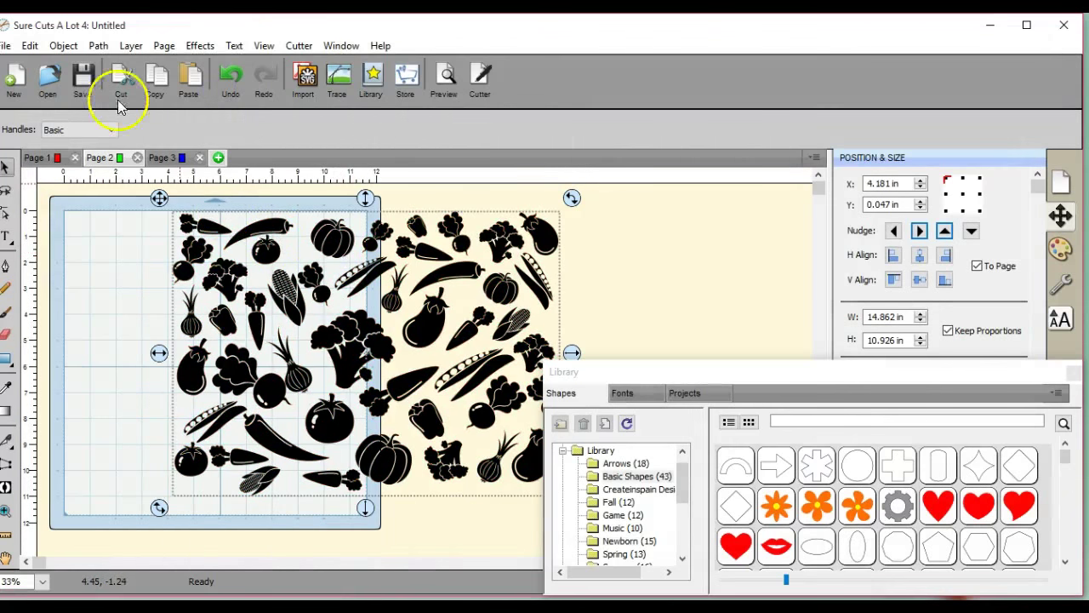
# Step: Ungroup the vegetable pattern and move the horizontal carrot to the page's upper-left corner at X 0.521 in, Y 0.260 in
pyautogui.click(59, 45)
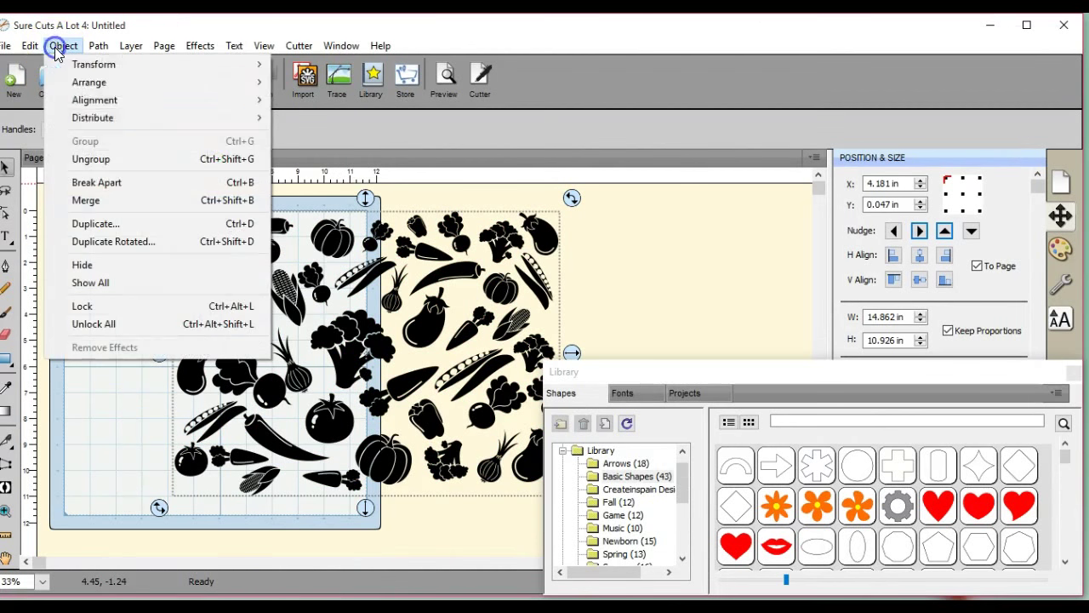
pyautogui.click(91, 160)
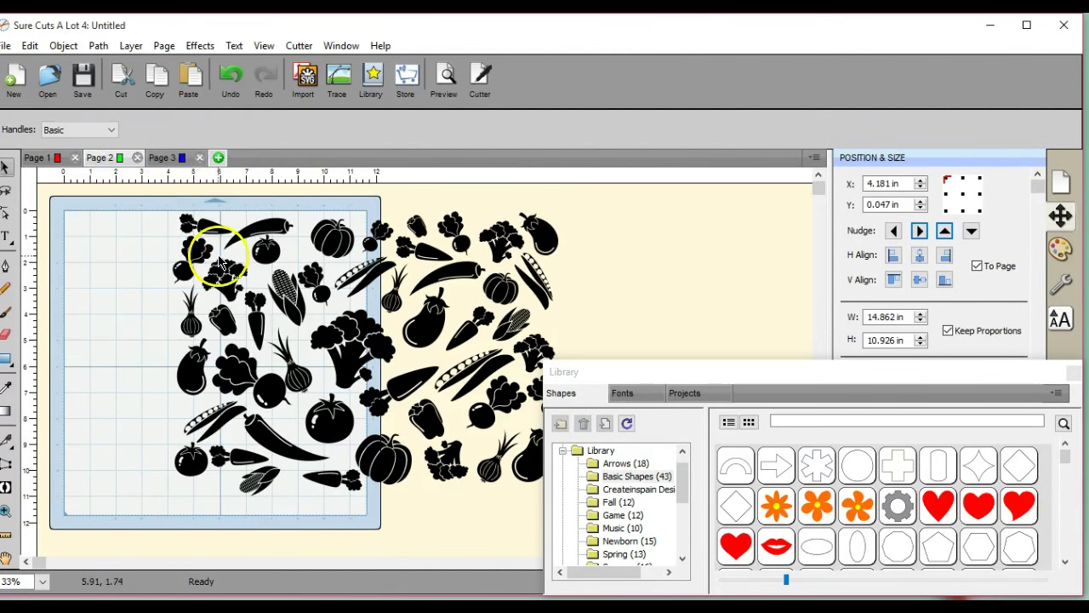
pyautogui.moveTo(180, 224); pyautogui.dragTo(238, 246)
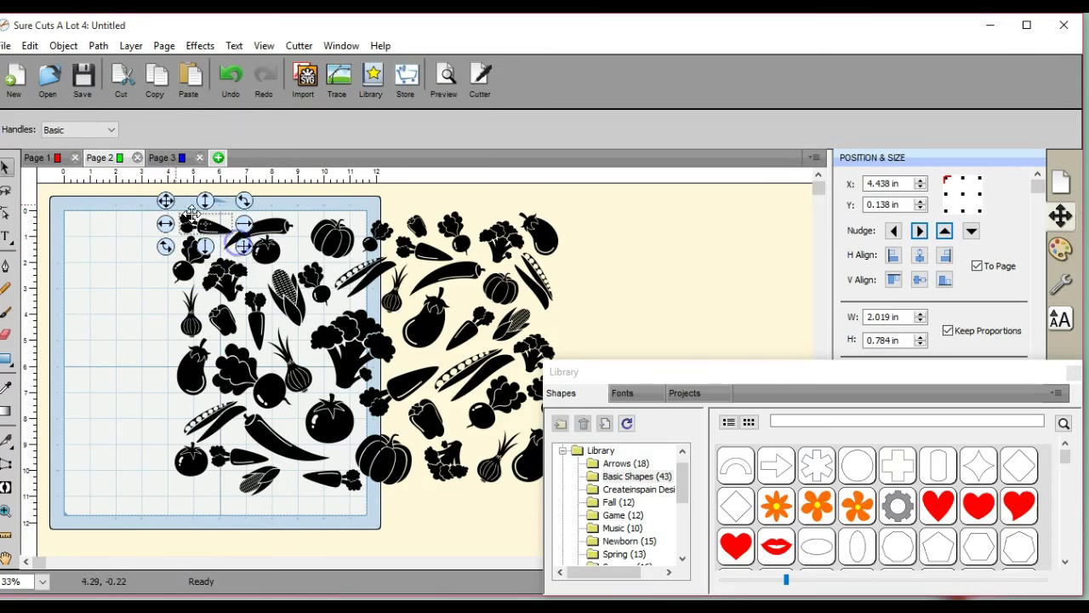
pyautogui.moveTo(170, 203); pyautogui.dragTo(66, 207)
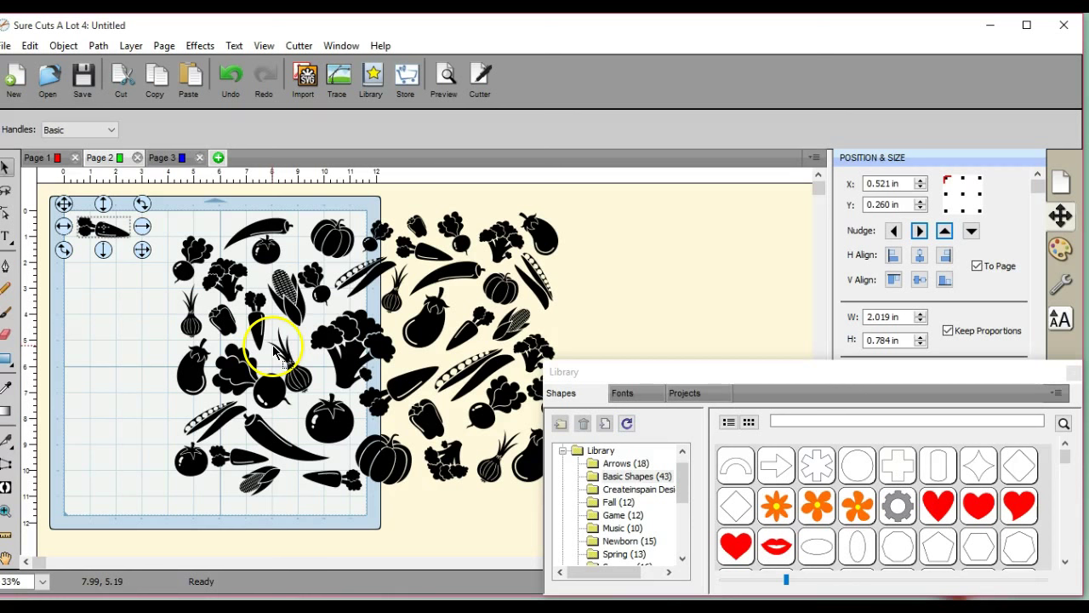
# Step: Select the whole vertical carrot with its leaves and move it below the horizontal carrot at X 0.542 in, Y 1.323 in
pyautogui.click(273, 349)
pyautogui.click(241, 274)
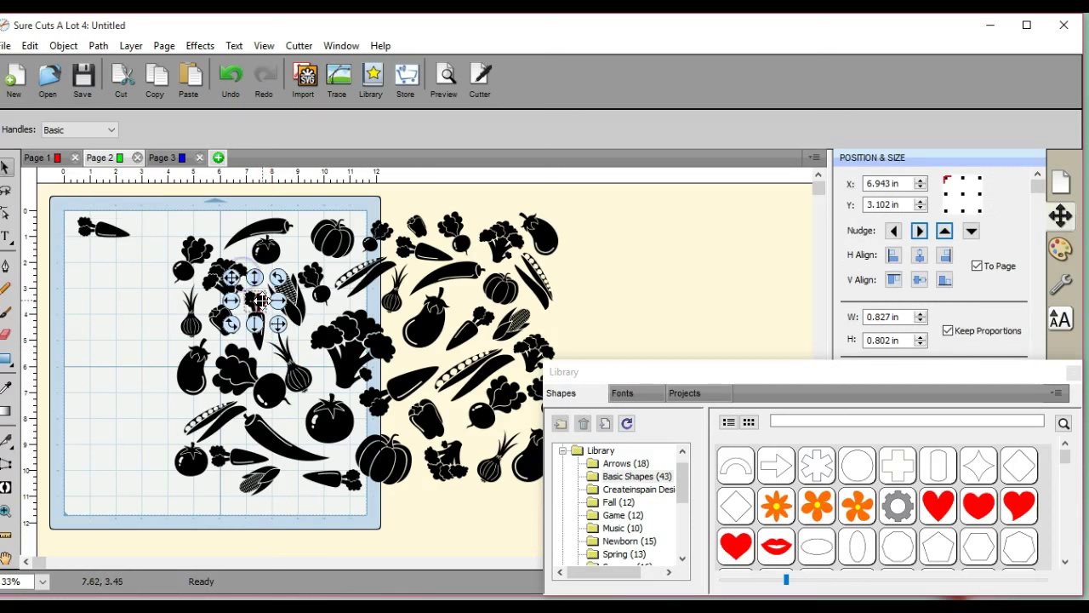
pyautogui.click(274, 359)
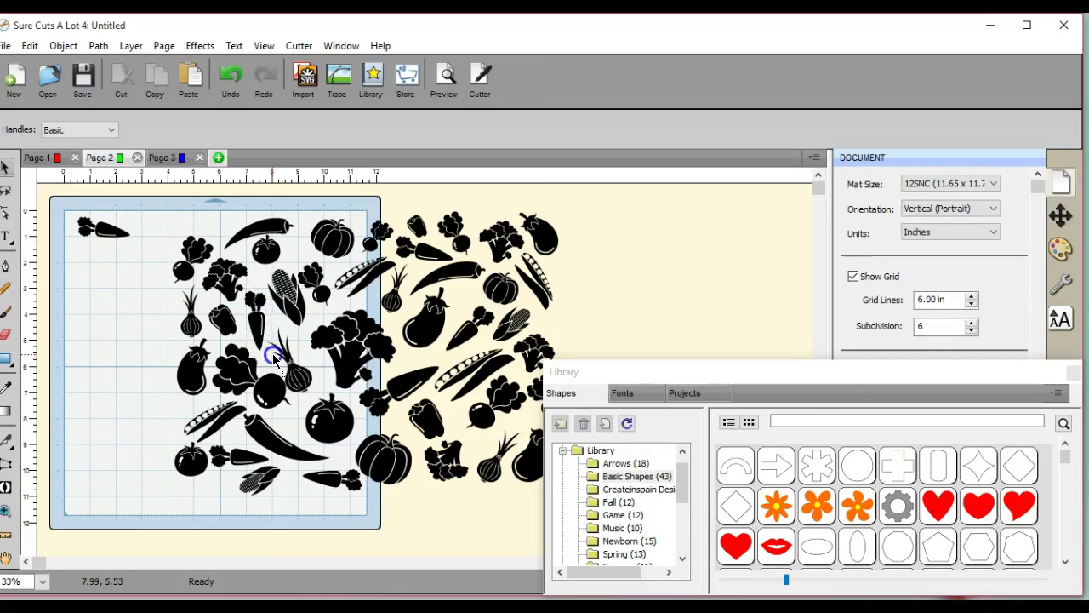
pyautogui.click(238, 287)
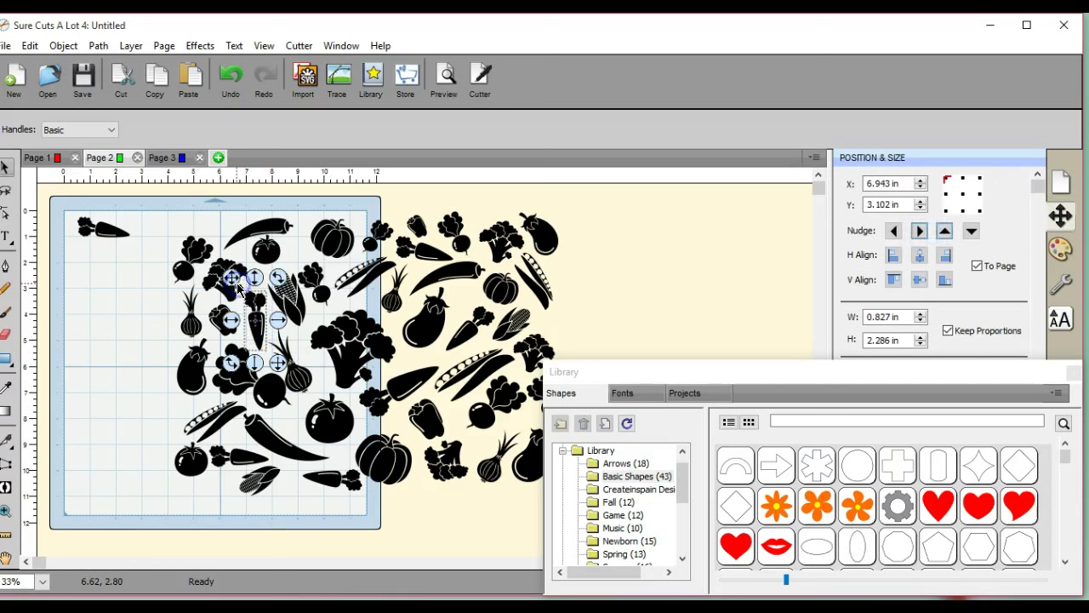
pyautogui.moveTo(225, 281); pyautogui.dragTo(64, 231)
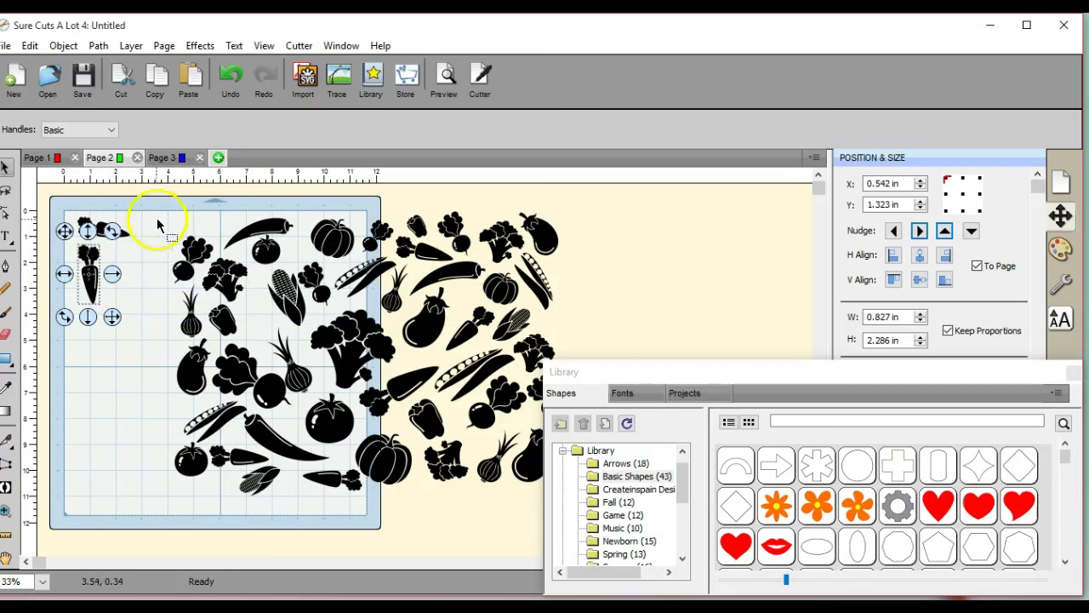
# Step: Delete all the remaining vegetables, keeping only the two carrots on the page
pyautogui.moveTo(156, 195); pyautogui.dragTo(659, 569)
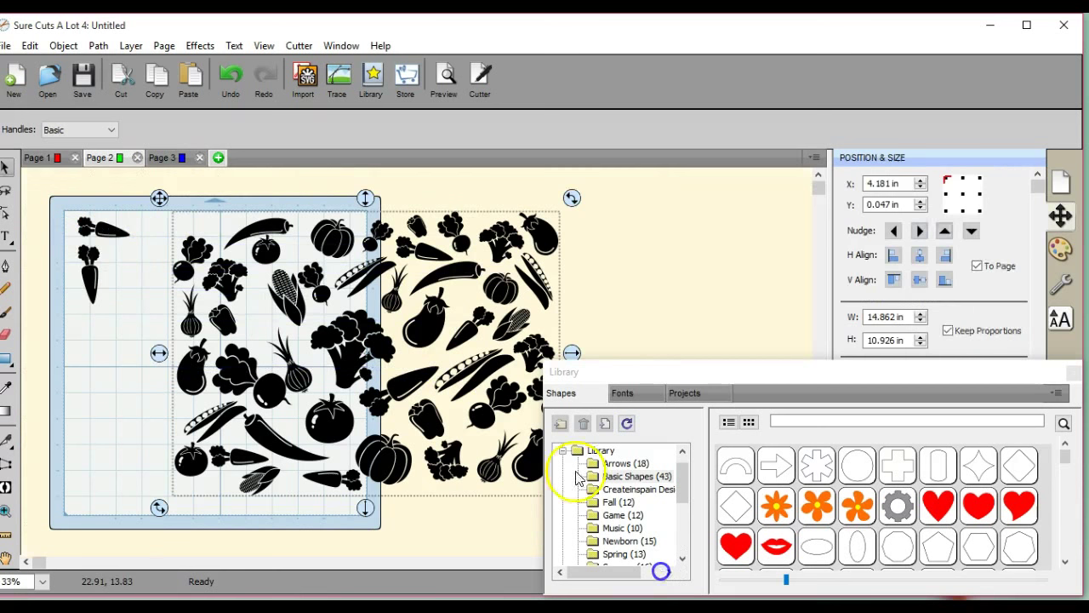
pyautogui.rightClick(343, 350)
pyautogui.click(395, 192)
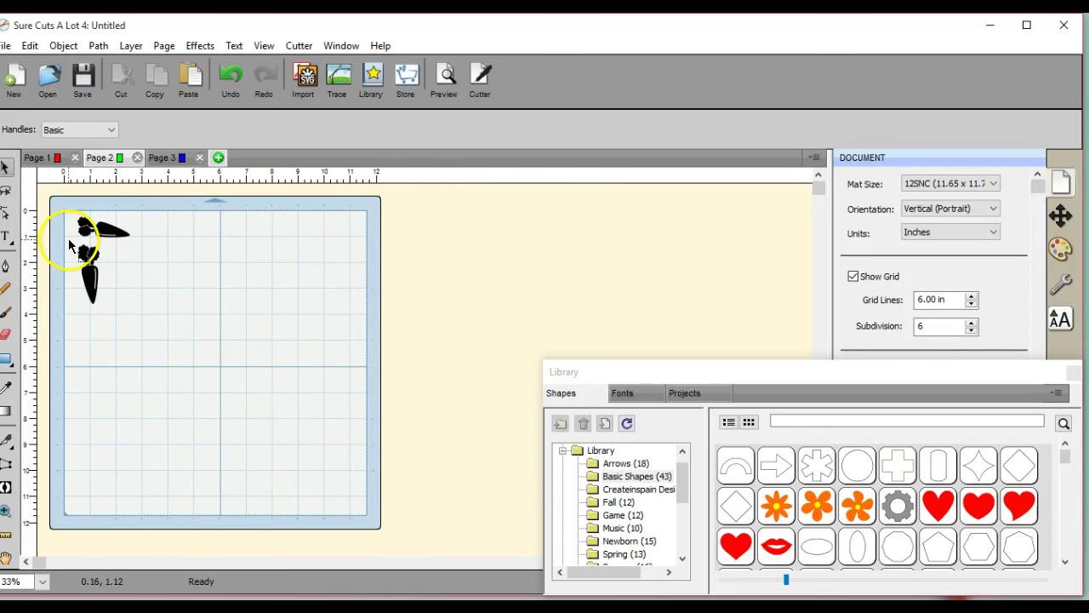
# Step: Duplicate both carrots into 3 columns and 1 row with 0.200 in horizontal and vertical spacing
pyautogui.moveTo(66, 211); pyautogui.dragTo(153, 315)
pyautogui.click(64, 46)
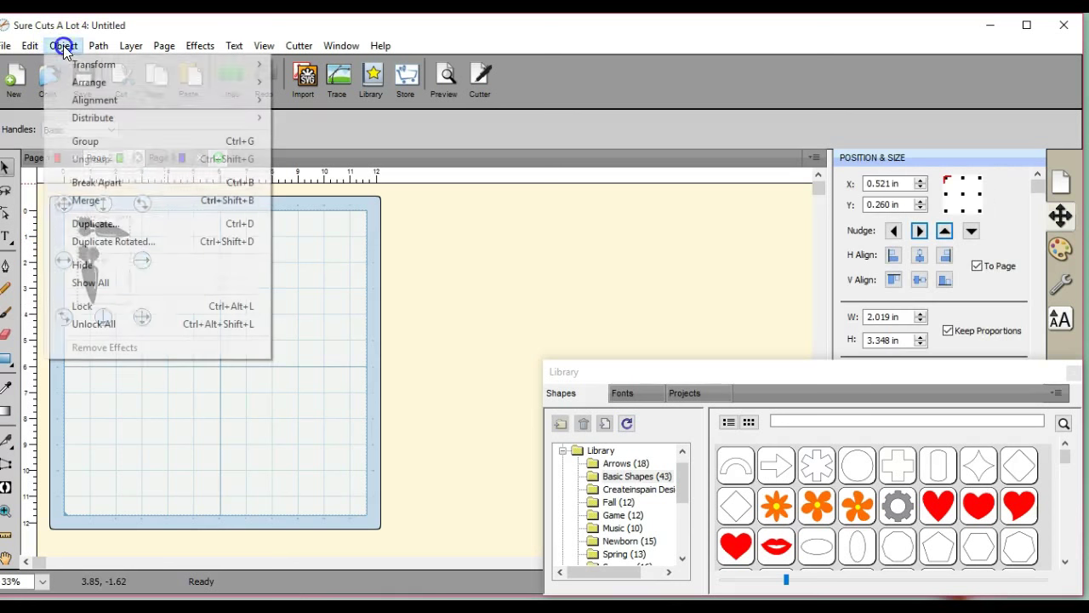
pyautogui.click(116, 219)
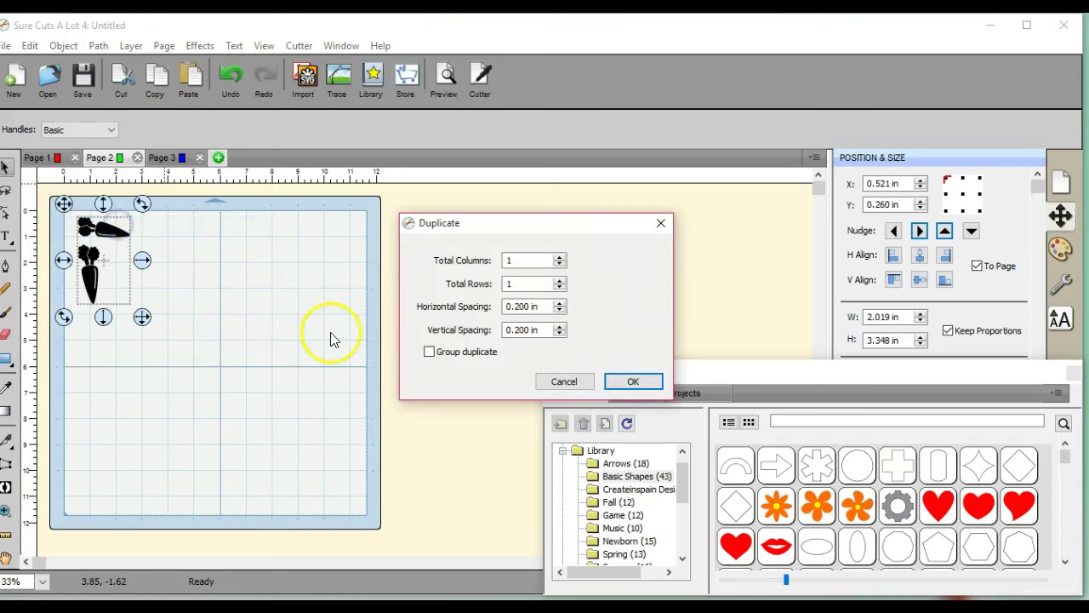
pyautogui.click(561, 258)
pyautogui.click(561, 257)
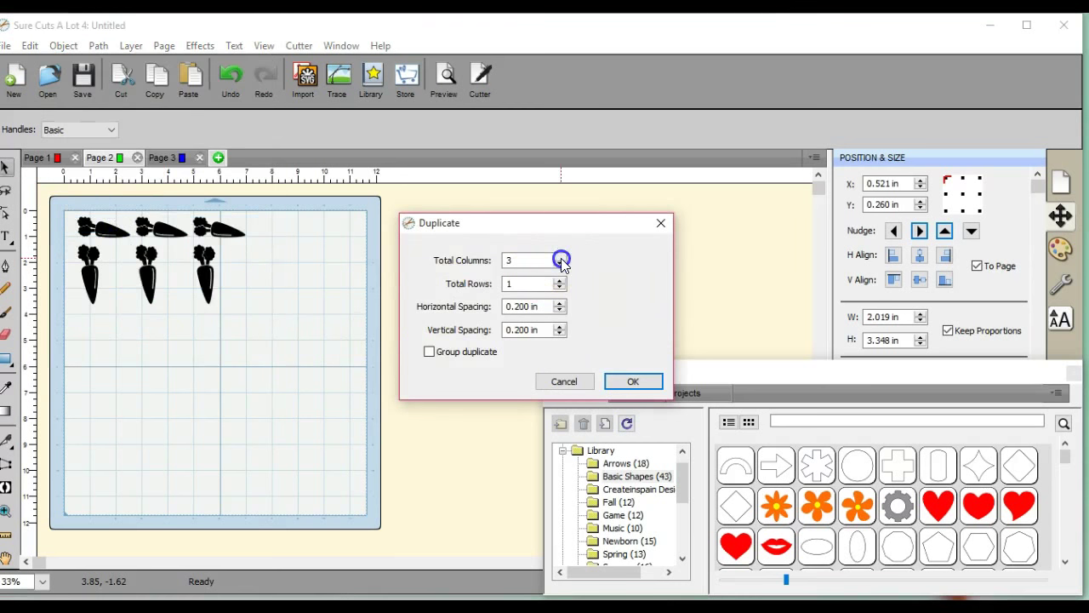
pyautogui.click(637, 380)
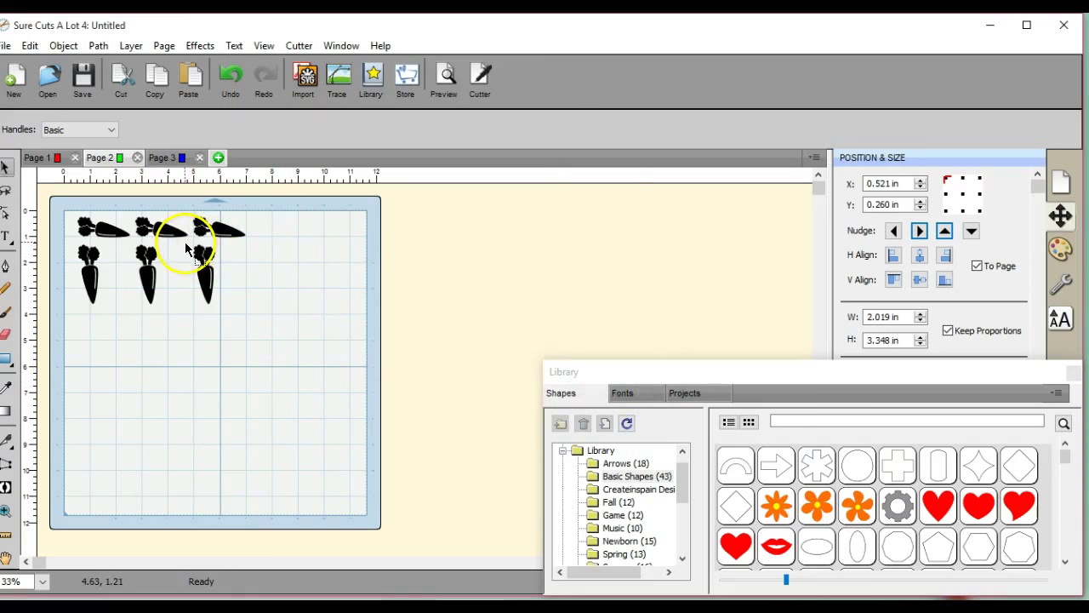
# Step: Enlarge and rotate the third vertical carrot to 3.392 × 1.582 in and the middle vertical carrot to 3.041 × 2.088 in
pyautogui.moveTo(186, 236); pyautogui.dragTo(233, 311)
pyautogui.moveTo(224, 235); pyautogui.dragTo(271, 312)
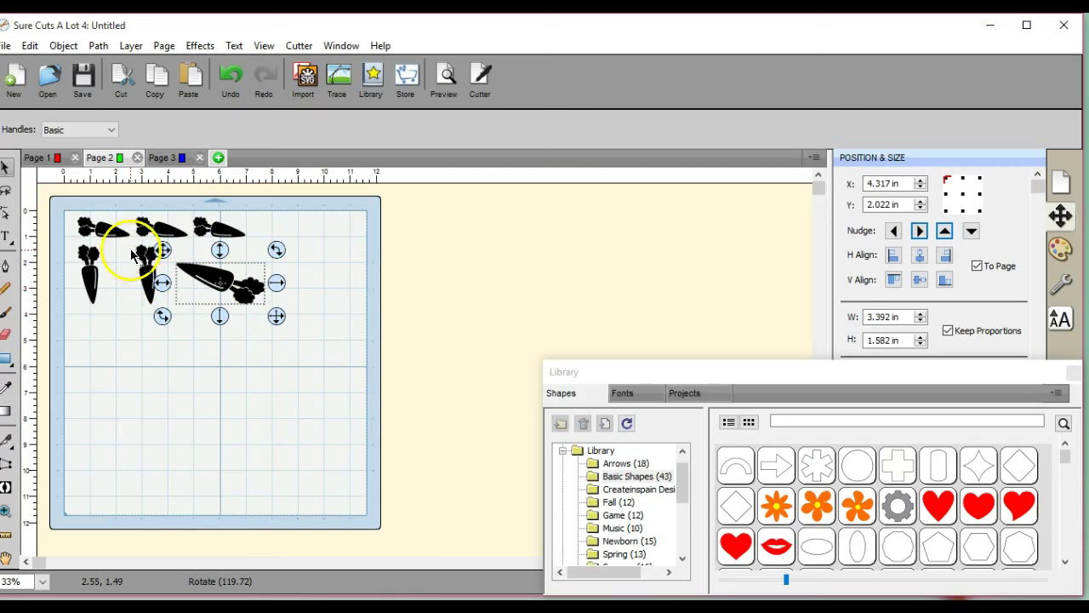
pyautogui.moveTo(127, 242); pyautogui.dragTo(149, 345)
pyautogui.moveTo(170, 231); pyautogui.dragTo(114, 235)
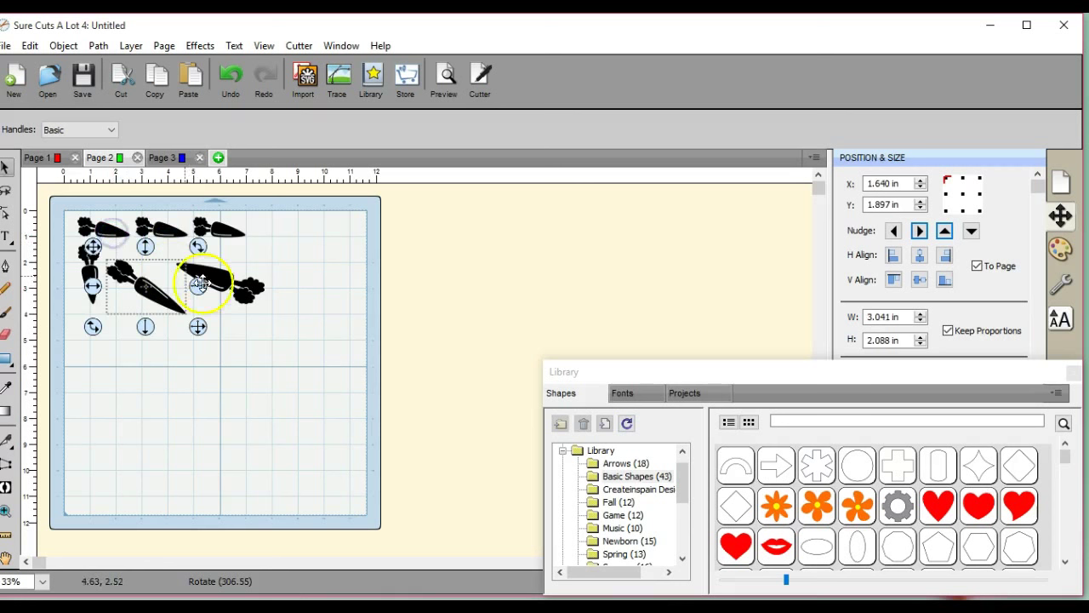
pyautogui.moveTo(218, 281); pyautogui.dragTo(177, 291)
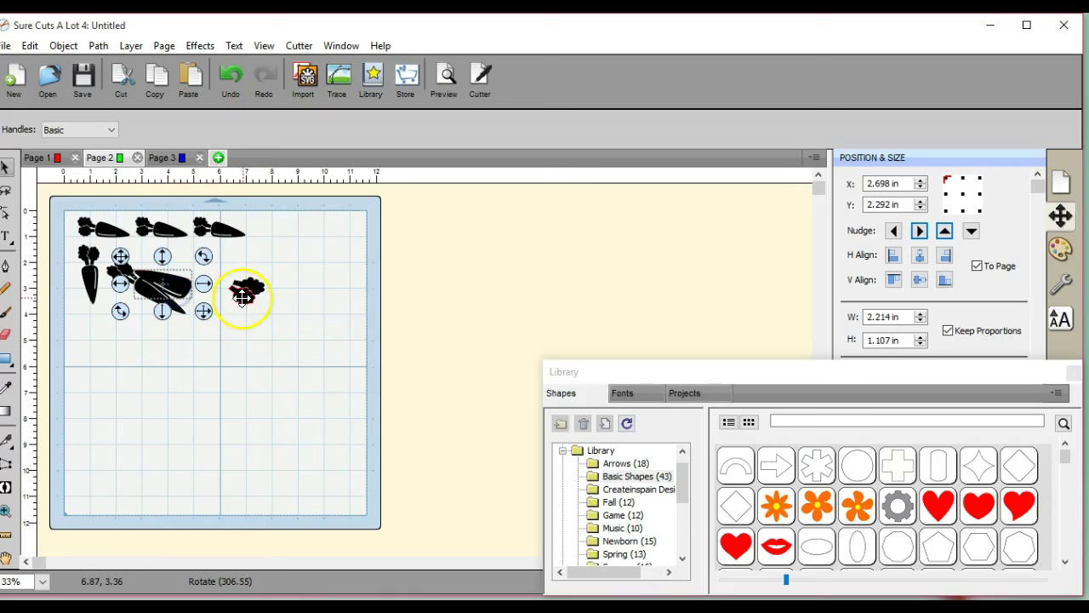
pyautogui.click(223, 78)
pyautogui.click(289, 274)
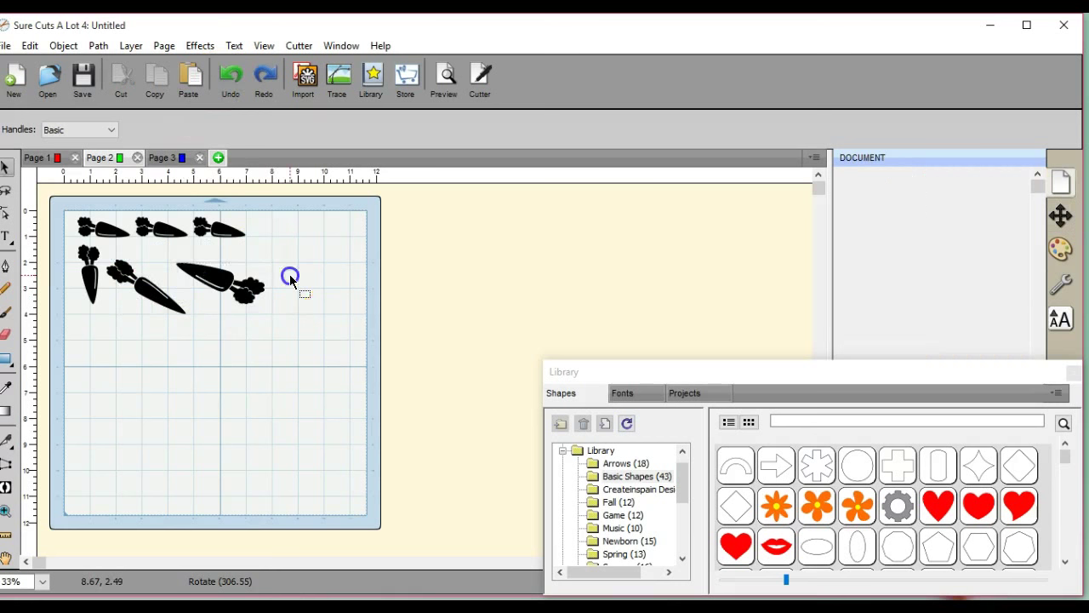
# Step: Select the whole enlarged third carrot, leaves included, move it over the middle enlarged carrot and rotate it 336.81 degrees
pyautogui.moveTo(166, 247); pyautogui.dragTo(286, 341)
pyautogui.click(175, 272)
pyautogui.scroll(-1, 174, 258)
pyautogui.moveTo(173, 255); pyautogui.dragTo(129, 259)
pyautogui.moveTo(255, 256); pyautogui.dragTo(225, 238)
# Step: Move the third horizontal carrot onto the pile at X 2.917 in, Y 2.125 in, and turn the second one upright to overlap the pile
pyautogui.moveTo(190, 204); pyautogui.dragTo(242, 228)
pyautogui.moveTo(179, 195); pyautogui.dragTo(128, 240)
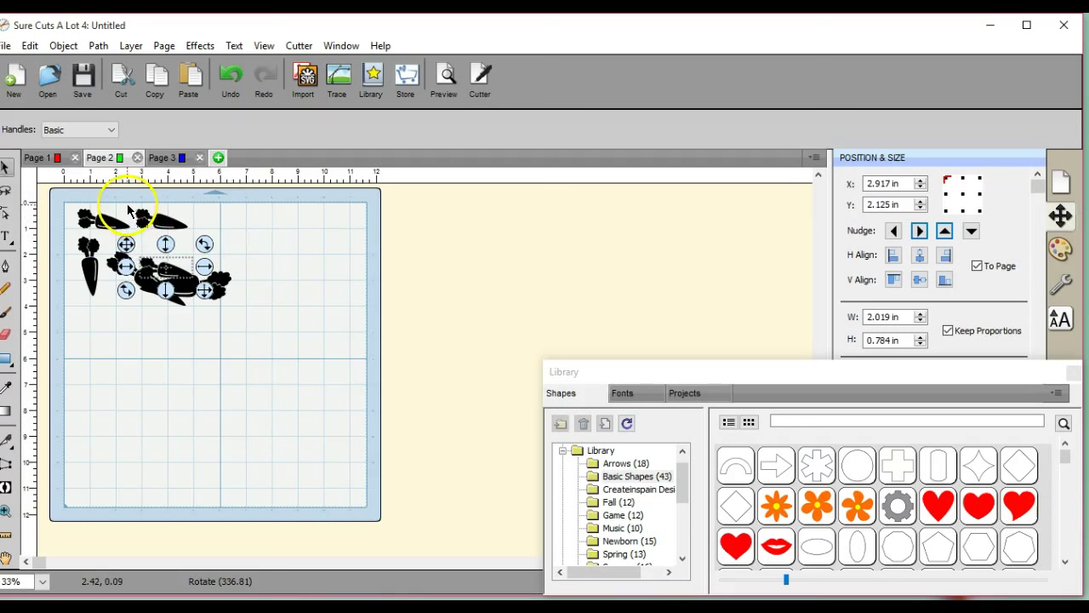
pyautogui.click(186, 233)
pyautogui.click(198, 240)
pyautogui.moveTo(196, 196); pyautogui.dragTo(202, 247)
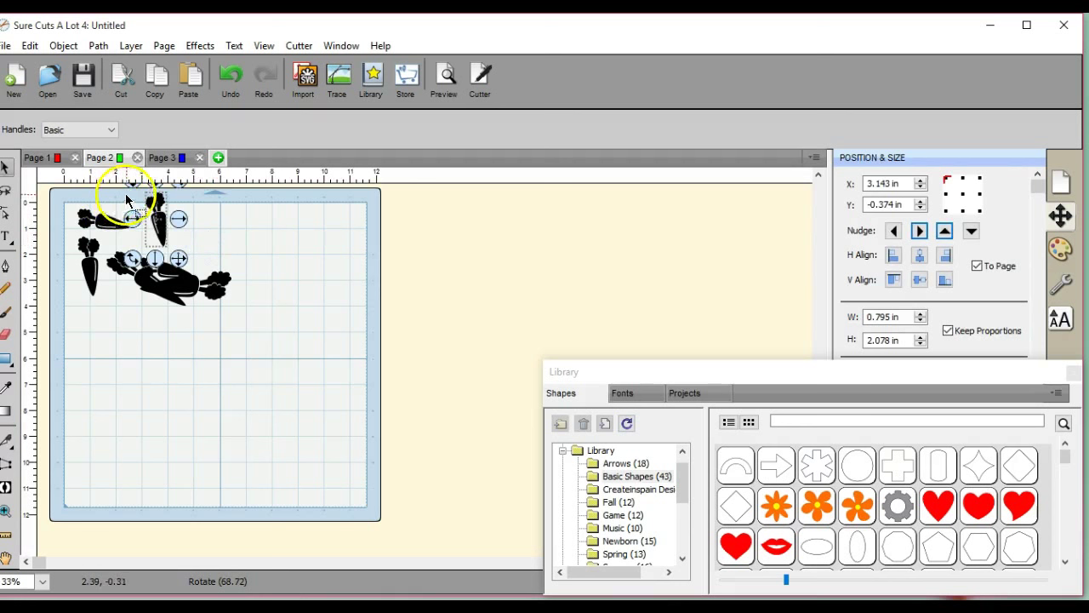
pyautogui.moveTo(141, 180); pyautogui.dragTo(159, 229)
# Step: Move the first horizontal carrot onto the lower part of the pile at X 1.645 in, Y 3.159 in, rotated 341.82 degrees
pyautogui.moveTo(63, 196); pyautogui.dragTo(140, 242)
pyautogui.moveTo(64, 196); pyautogui.dragTo(90, 262)
pyautogui.moveTo(172, 285); pyautogui.dragTo(168, 249)
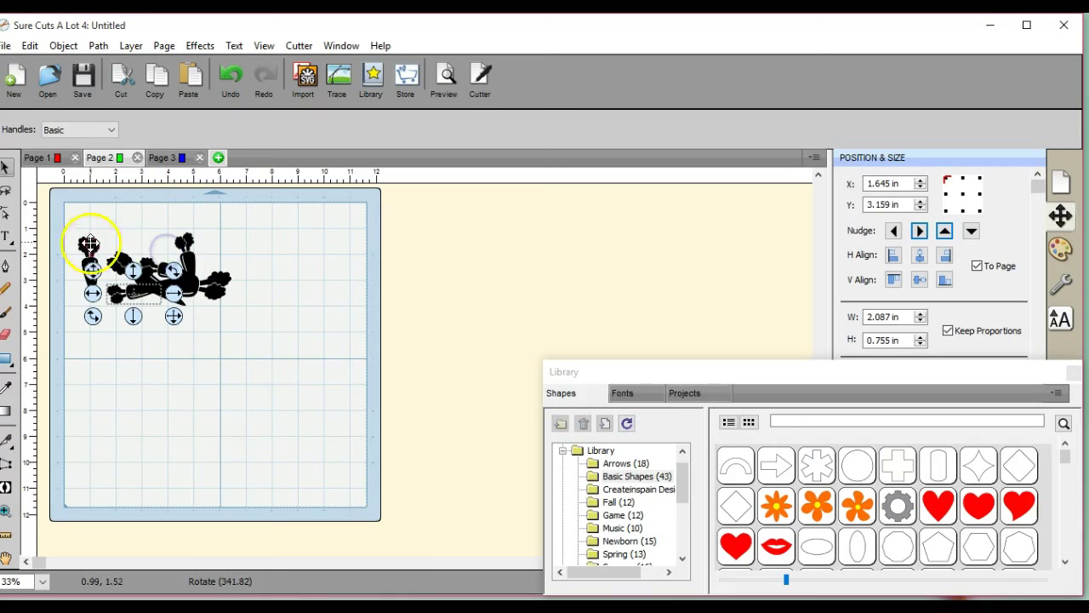
# Step: Enlarge the remaining vertical carrot to 1.396 × 3.996 in and rotate it 325.80 degrees
pyautogui.moveTo(72, 234); pyautogui.dragTo(135, 357)
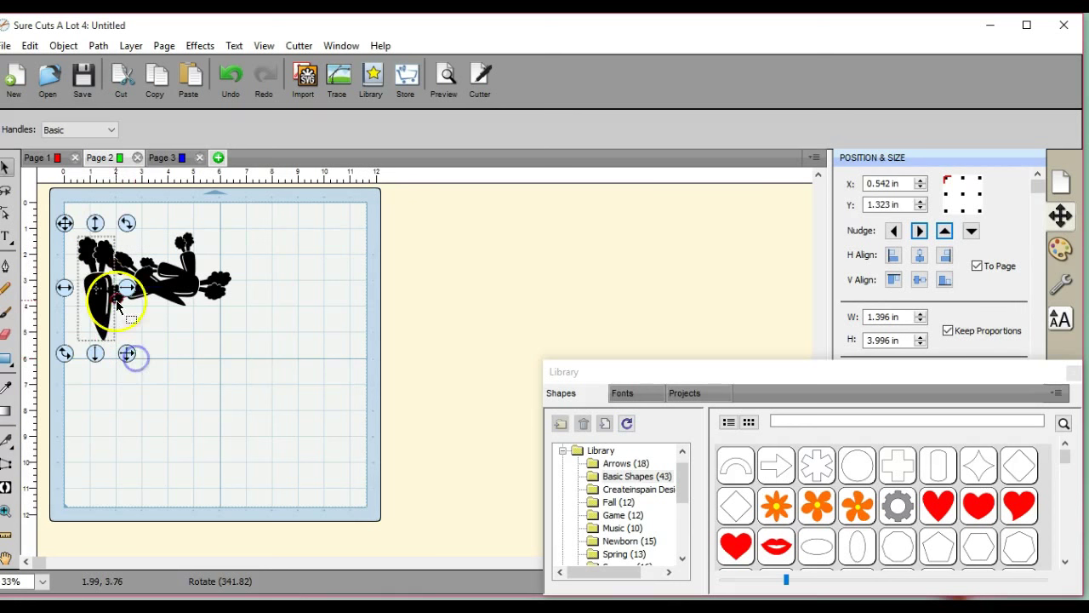
pyautogui.moveTo(127, 223); pyautogui.dragTo(80, 202)
pyautogui.moveTo(81, 303); pyautogui.dragTo(134, 252)
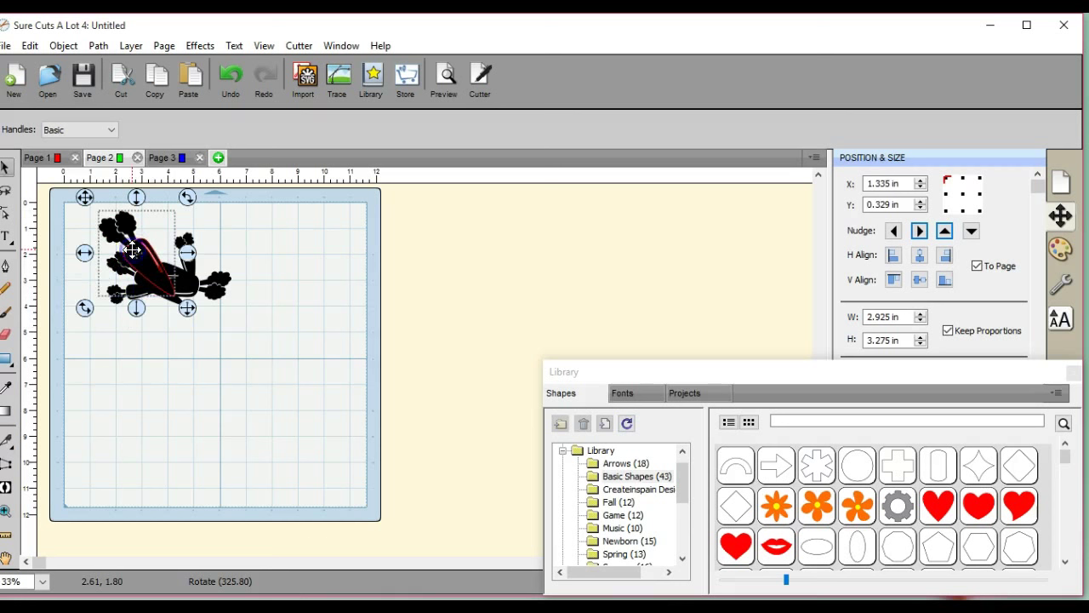
pyautogui.click(188, 375)
pyautogui.moveTo(136, 223); pyautogui.dragTo(140, 250)
pyautogui.moveTo(78, 198); pyautogui.dragTo(195, 324)
pyautogui.click(233, 77)
# Step: Narrow and shorten the enlarged diagonal carrot in the free area below the pile, and place it overlapping the pile's upper part
pyautogui.click(73, 272)
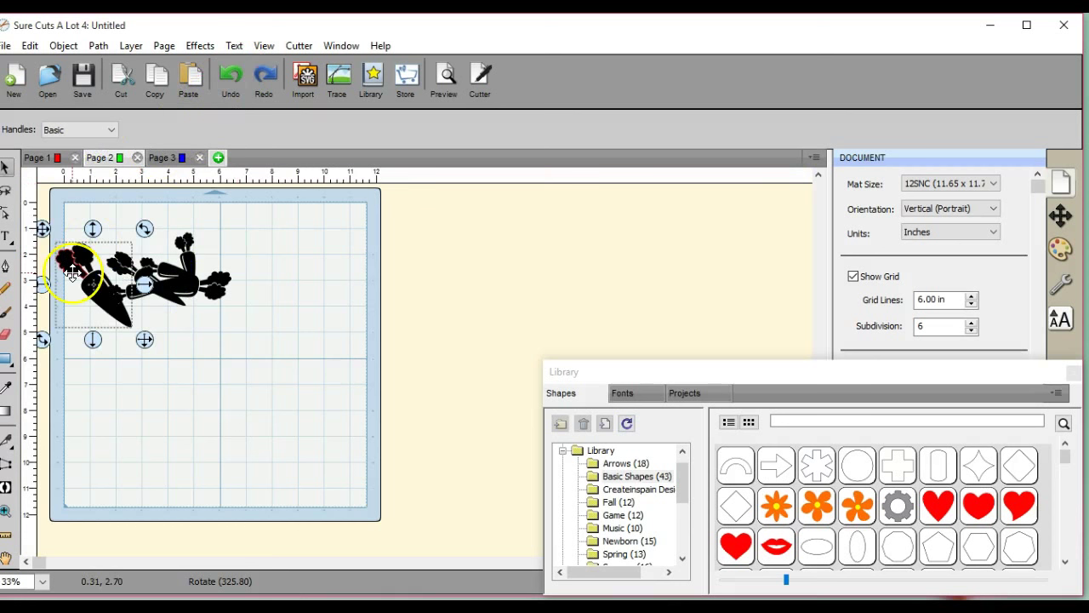
pyautogui.moveTo(43, 228); pyautogui.dragTo(93, 306)
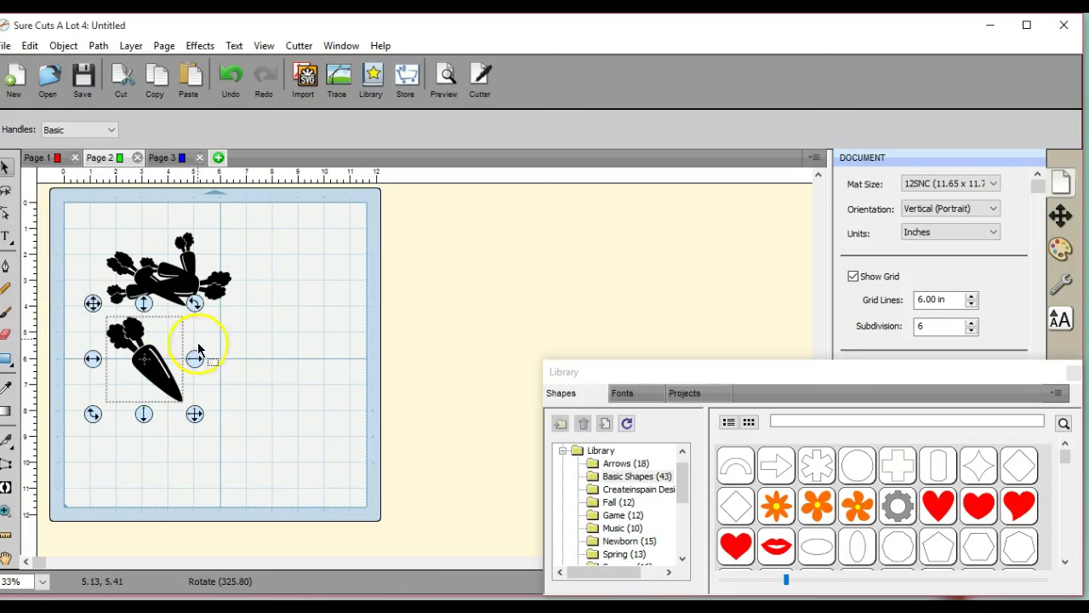
pyautogui.moveTo(204, 347); pyautogui.dragTo(167, 357)
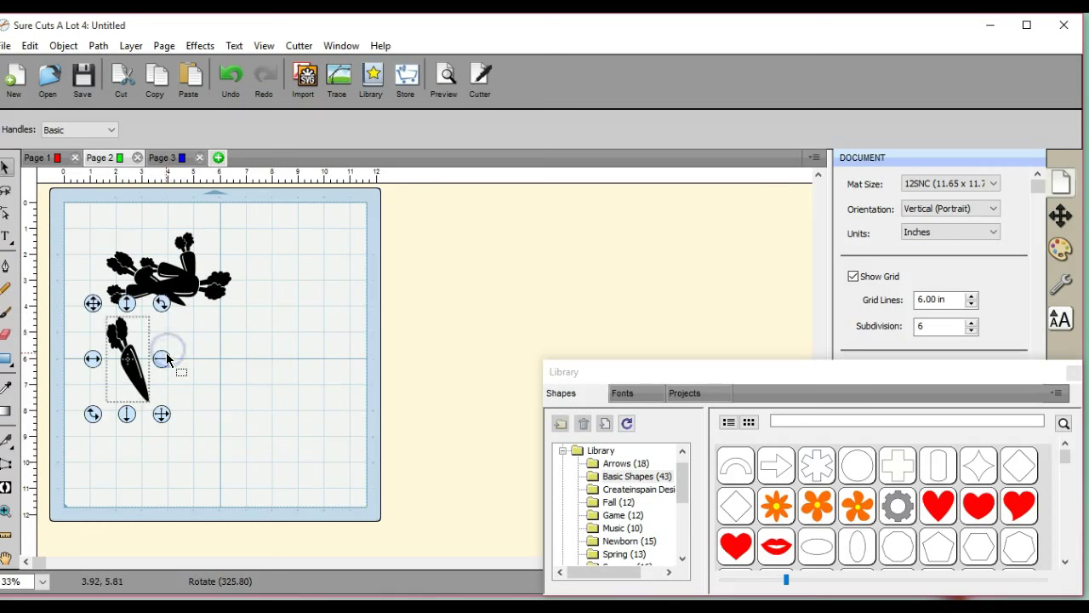
pyautogui.moveTo(128, 414); pyautogui.dragTo(135, 403)
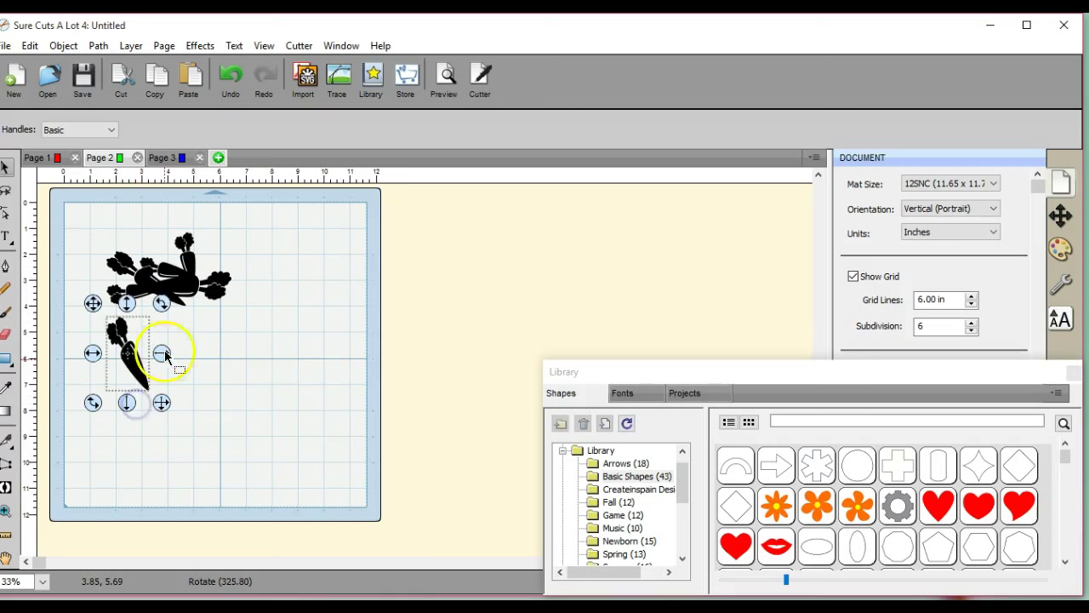
pyautogui.moveTo(133, 354); pyautogui.dragTo(149, 257)
pyautogui.click(219, 341)
# Step: Unite all the overlapping carrots into one shape and move it to the page's upper-left corner at X 0.086 in, Y 0.145 in
pyautogui.moveTo(76, 206); pyautogui.dragTo(263, 371)
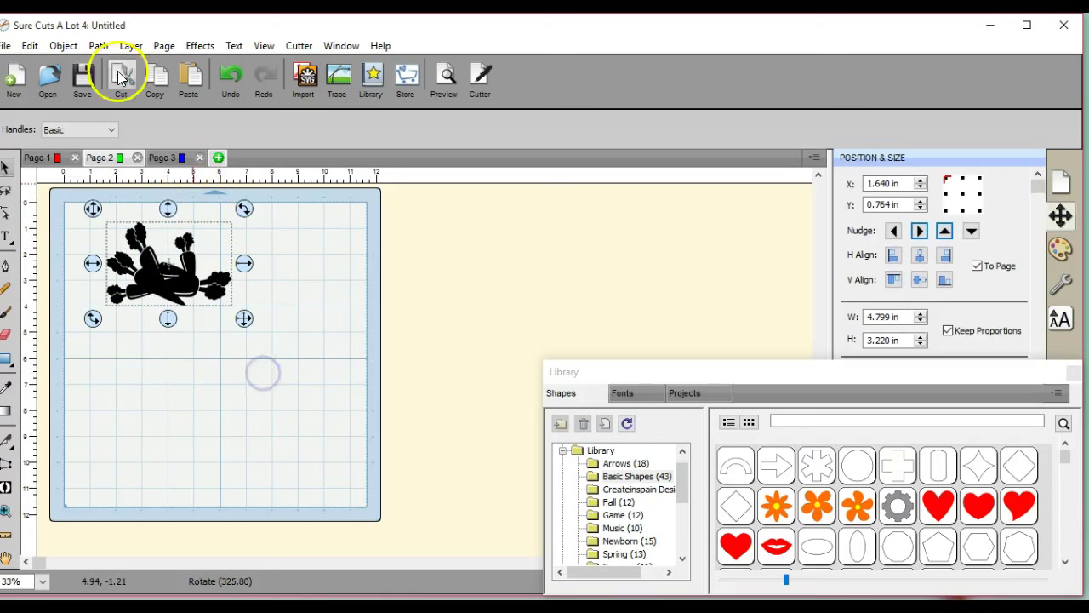
pyautogui.click(95, 45)
pyautogui.click(126, 65)
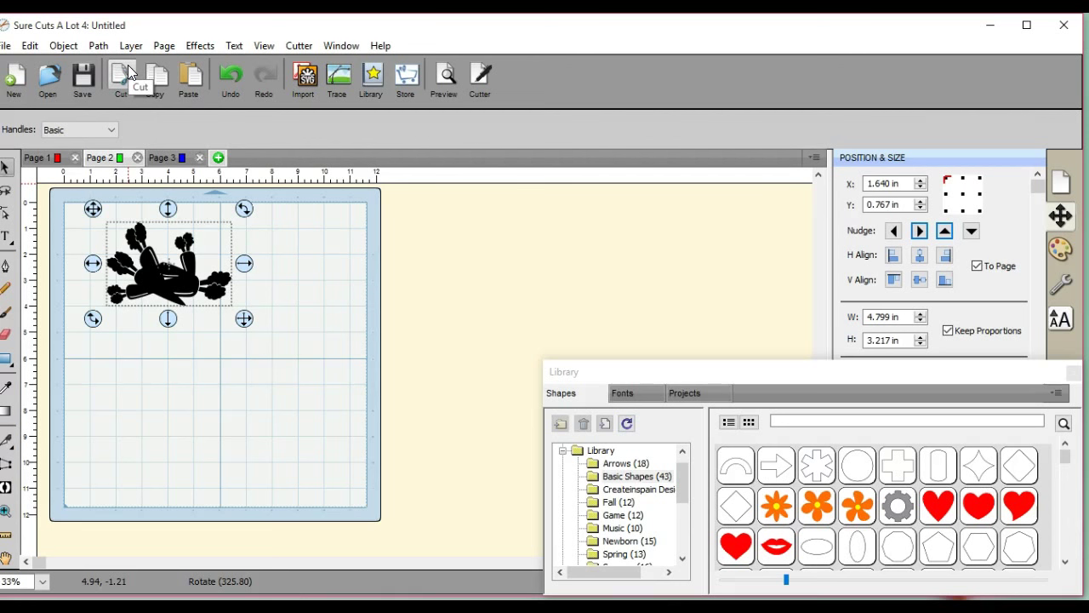
pyautogui.moveTo(134, 301); pyautogui.dragTo(119, 270)
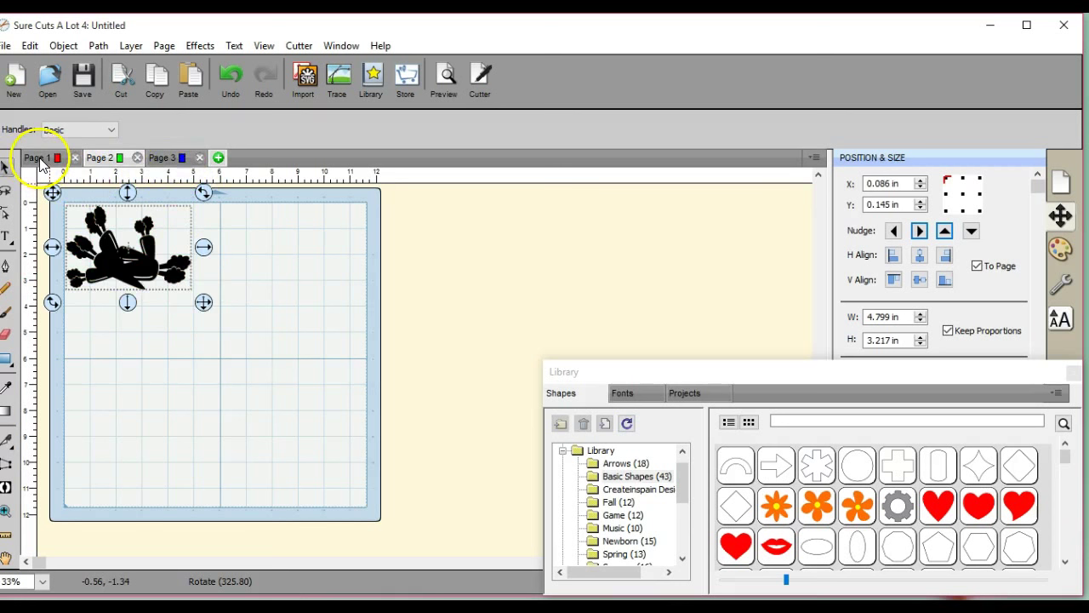
# Step: Add a circle from the Basic Shapes library to Page 3 and set its width to 9 in with proportions kept
pyautogui.click(38, 157)
pyautogui.click(181, 157)
pyautogui.click(182, 158)
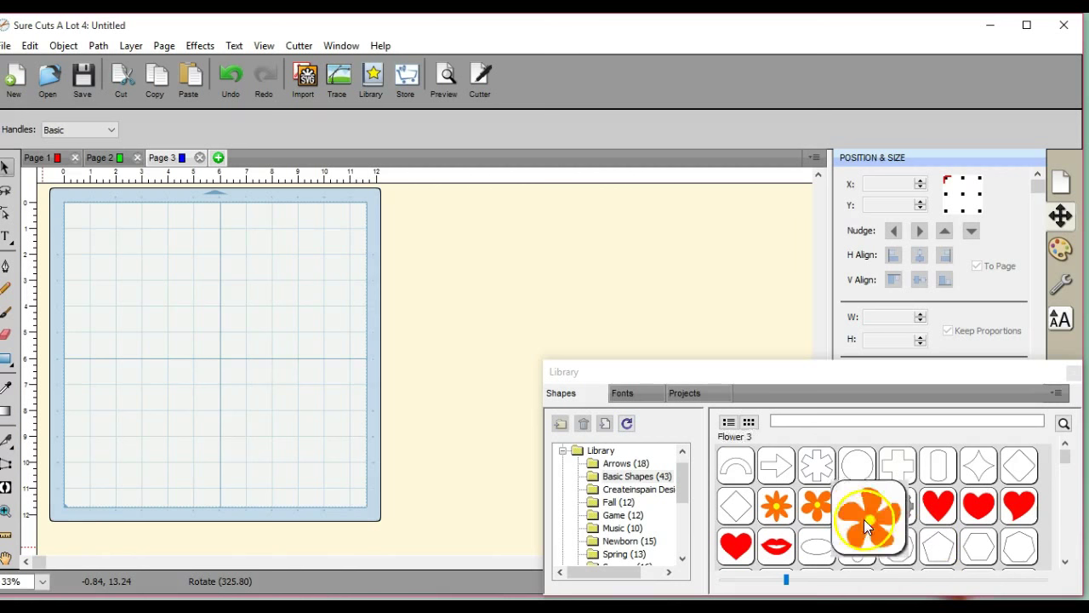
pyautogui.doubleClick(856, 471)
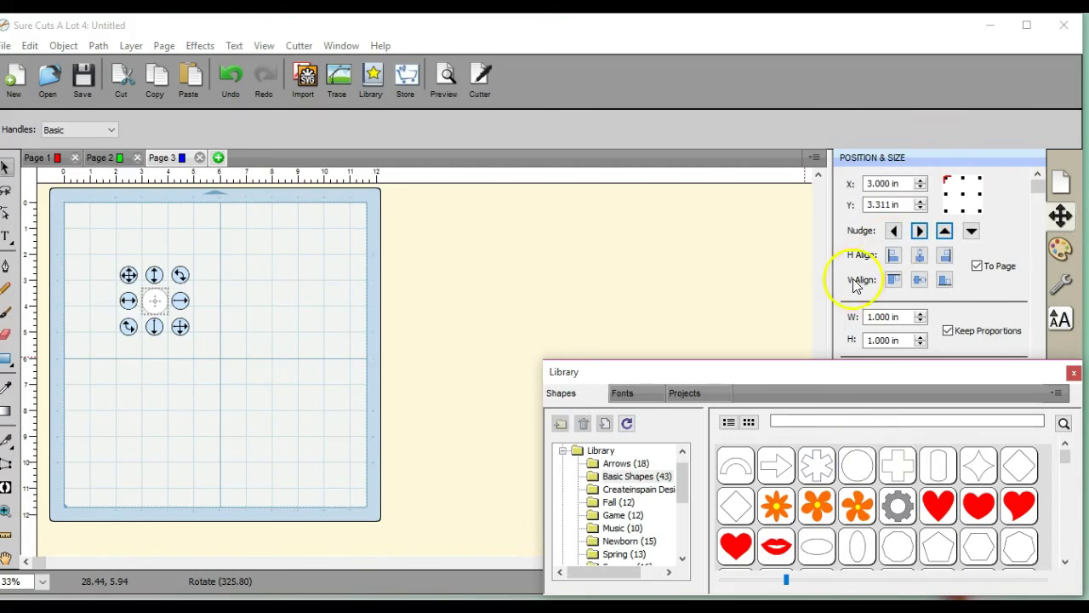
pyautogui.click(870, 320)
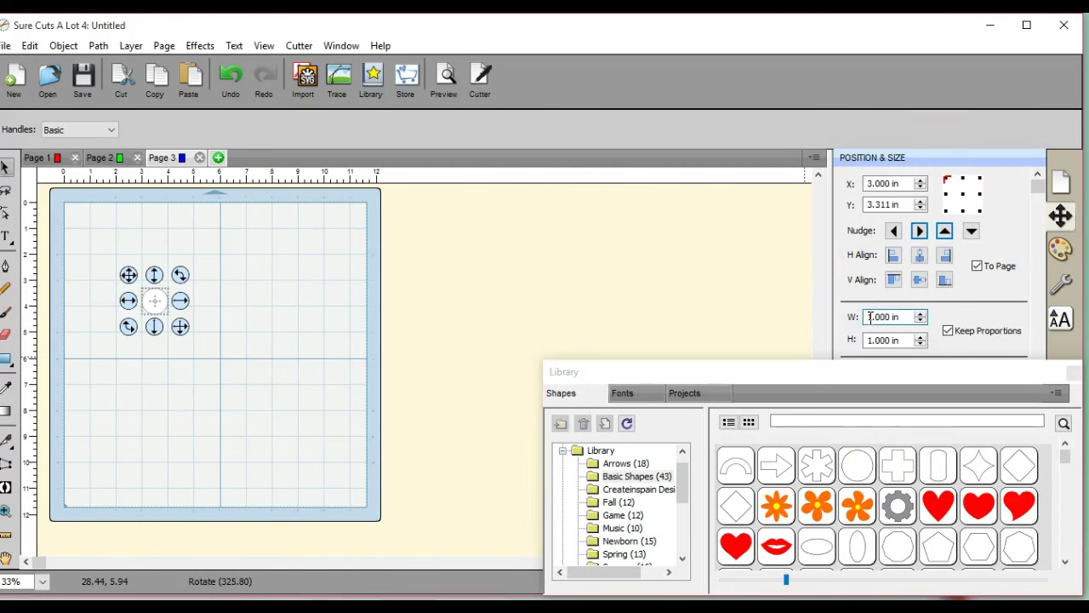
pyautogui.moveTo(873, 317); pyautogui.dragTo(866, 317)
pyautogui.write('9')
pyautogui.press('Tab')
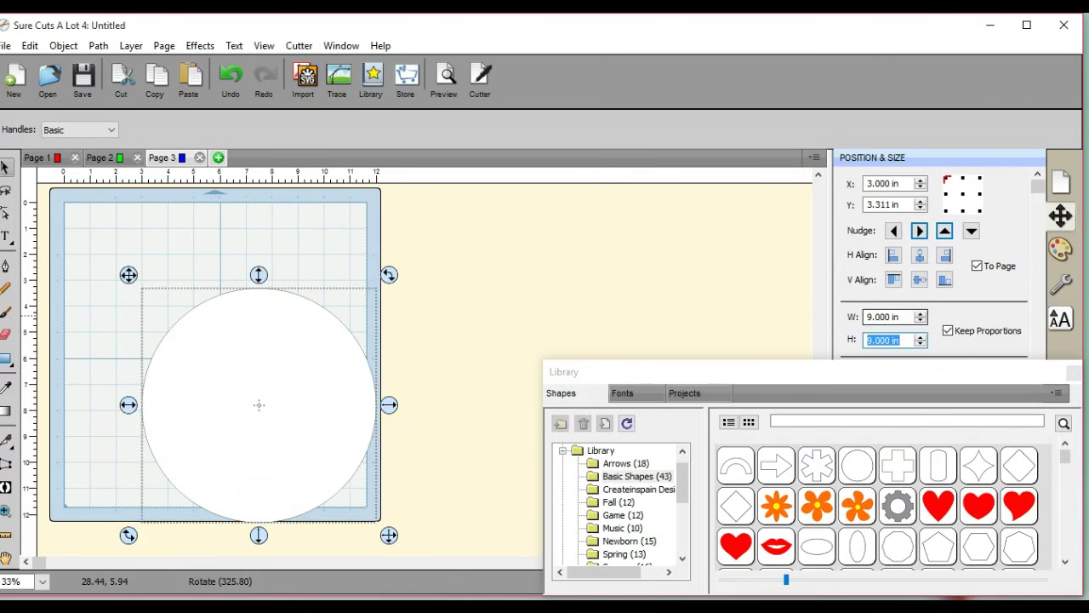
pyautogui.click(480, 375)
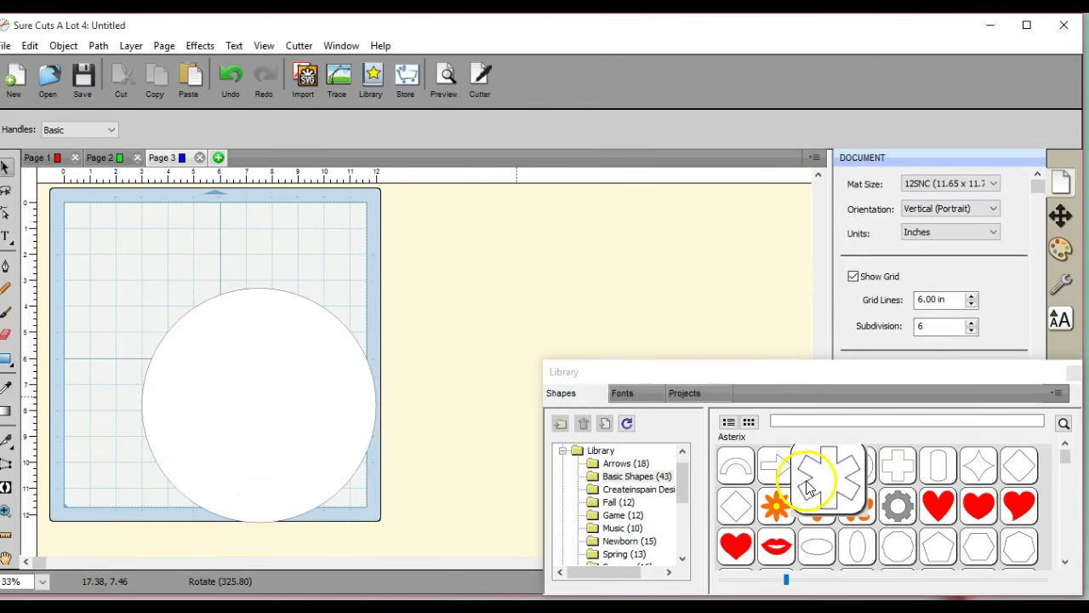
# Step: Add a second library circle 13 in wide and center it on the page horizontally and vertically
pyautogui.doubleClick(860, 468)
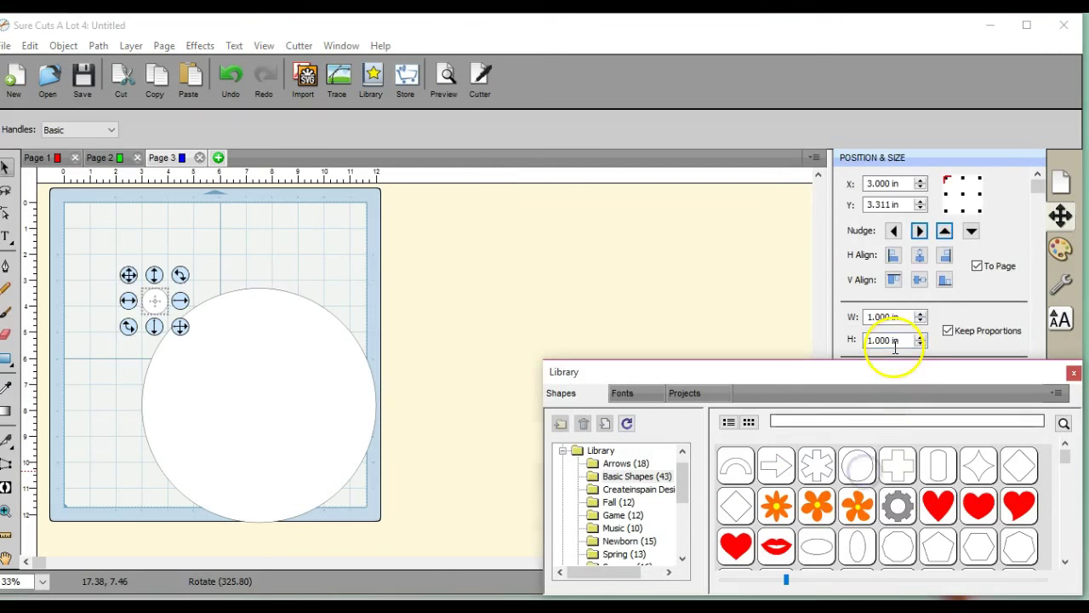
pyautogui.click(870, 317)
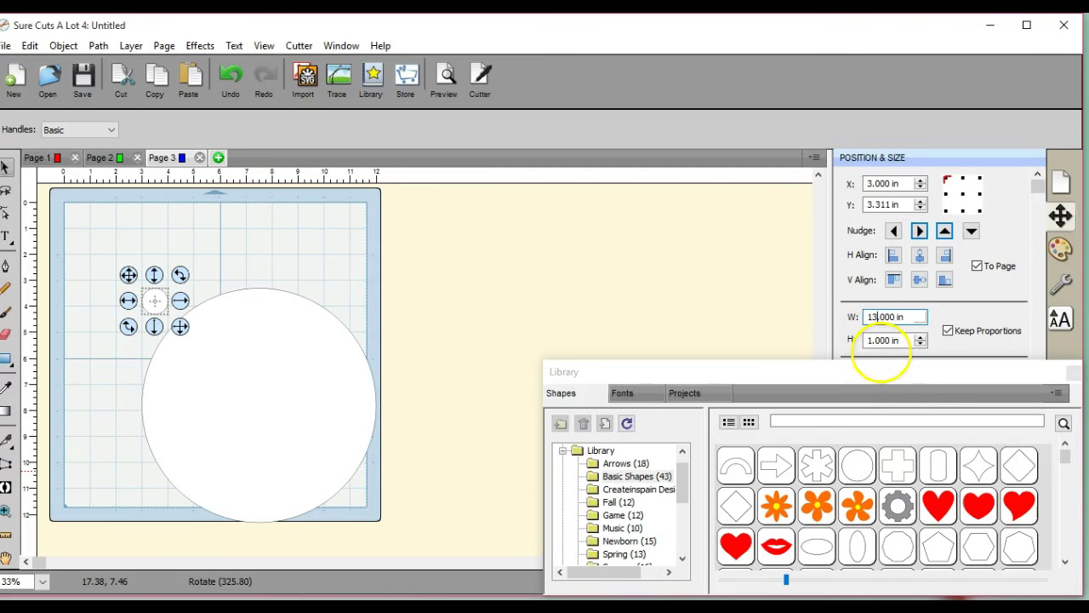
pyautogui.write('3')
pyautogui.press('Tab')
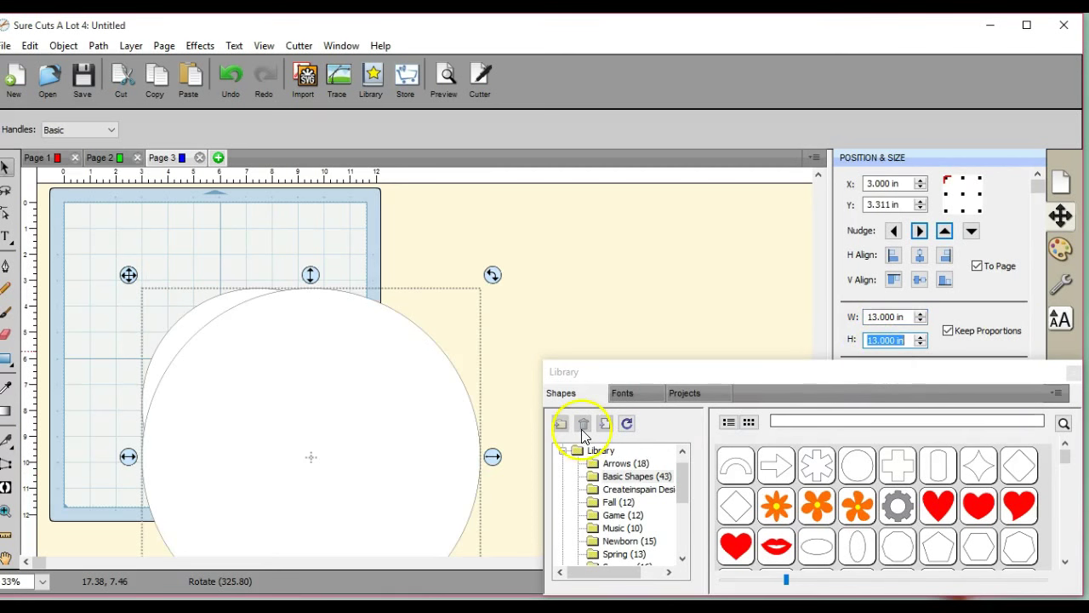
pyautogui.moveTo(314, 444); pyautogui.dragTo(262, 370)
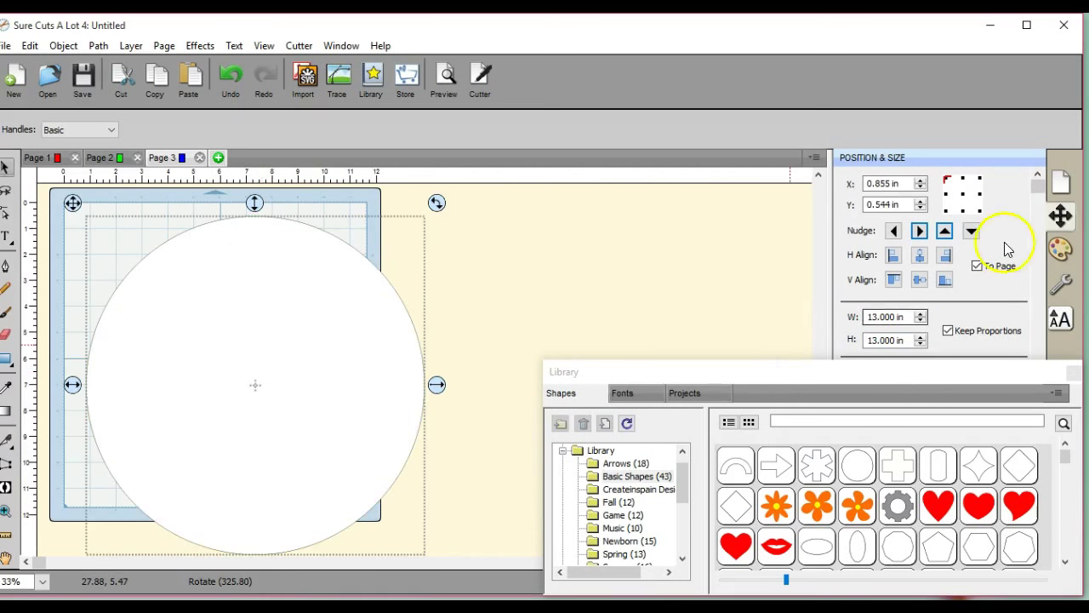
pyautogui.click(920, 256)
pyautogui.click(919, 279)
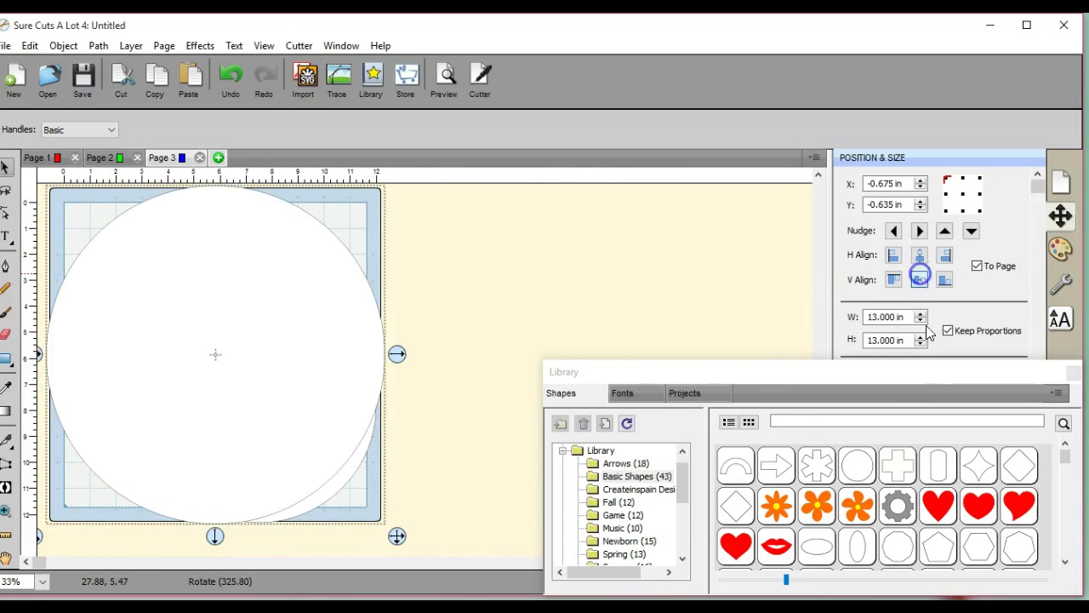
# Step: Select the 9 in circle hidden behind the larger one and center it on the page horizontally and vertically
pyautogui.moveTo(931, 372); pyautogui.dragTo(673, 576)
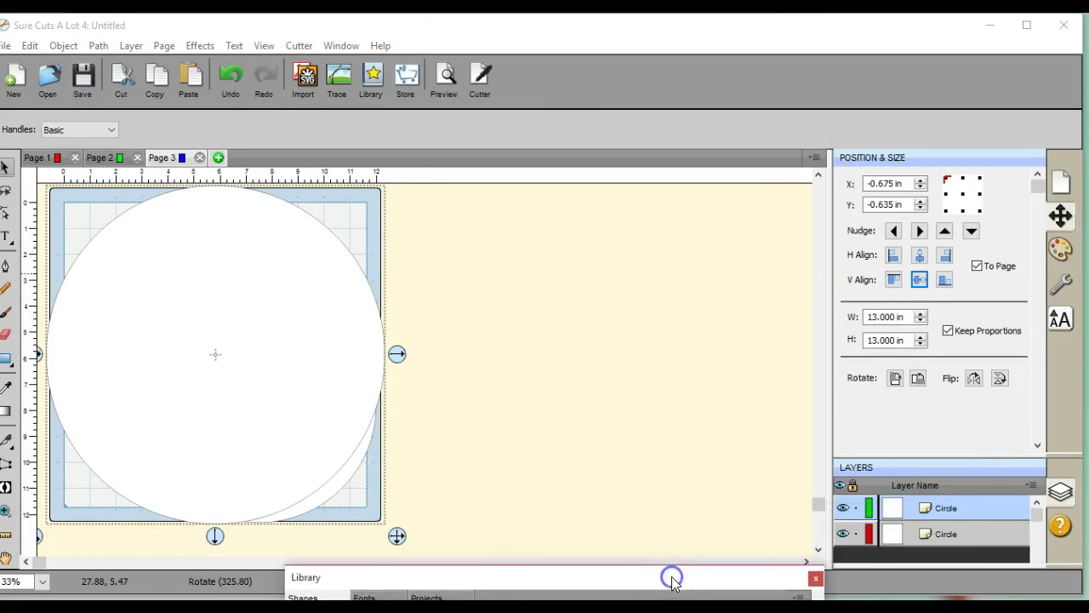
pyautogui.click(881, 536)
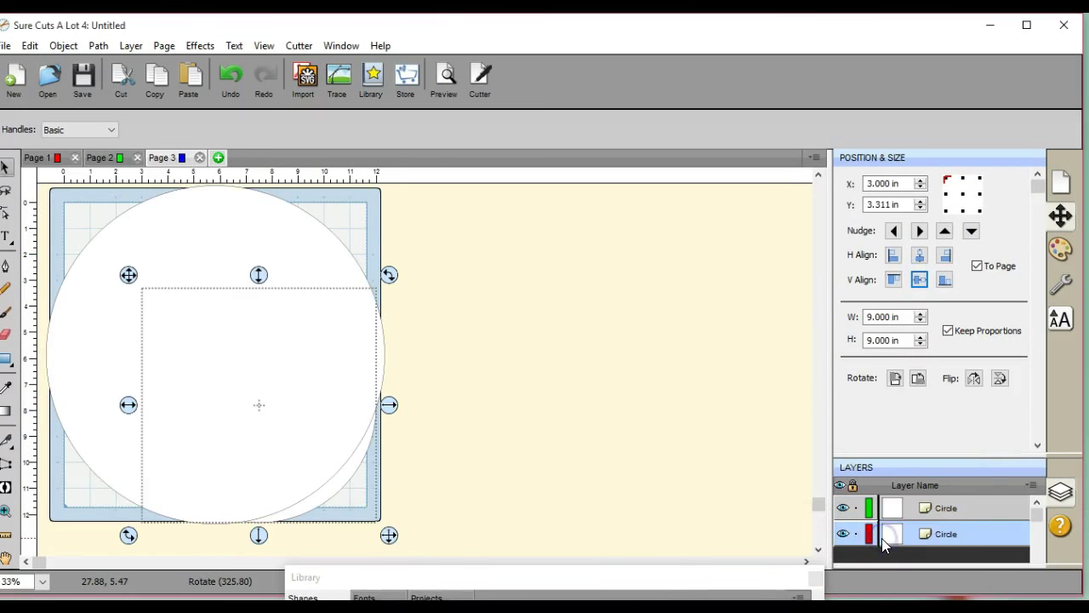
pyautogui.click(920, 255)
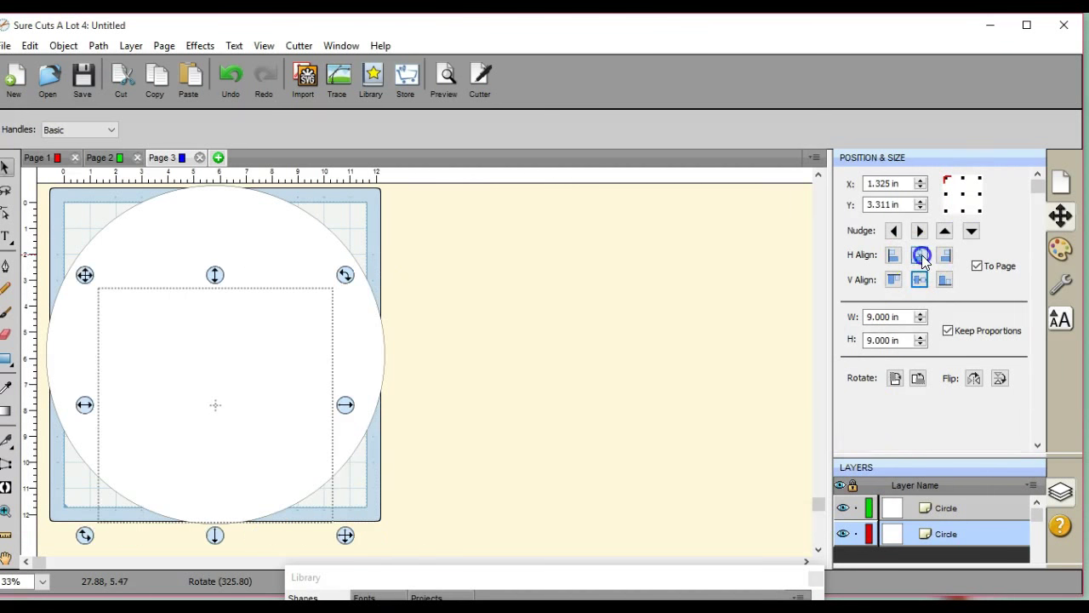
pyautogui.click(921, 281)
# Step: Bring the centered 9 in circle to the front of the larger circle on Page 3
pyautogui.click(61, 46)
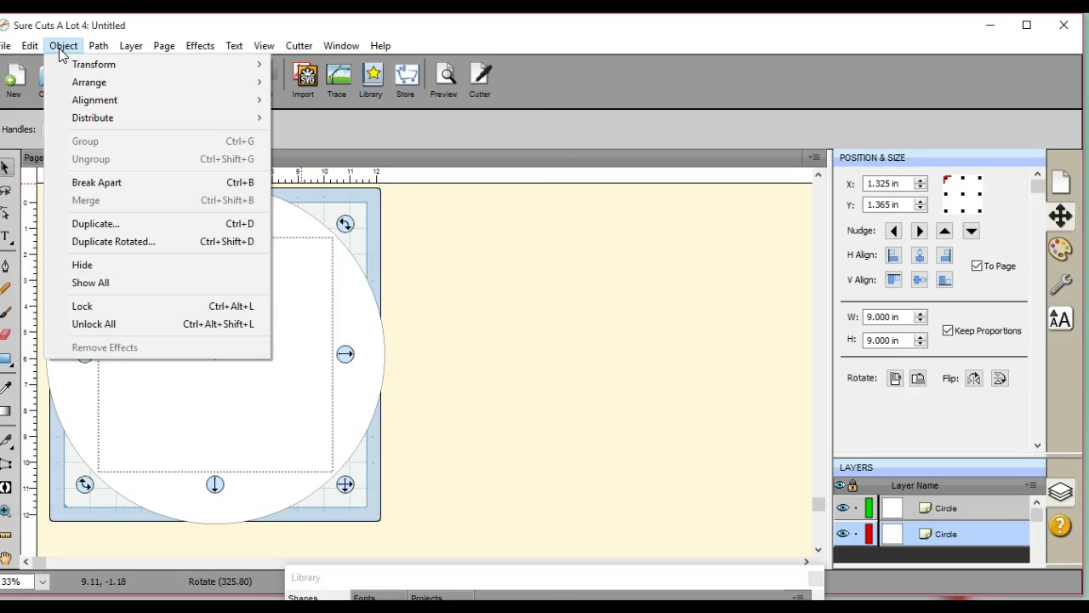
pyautogui.moveTo(97, 81)
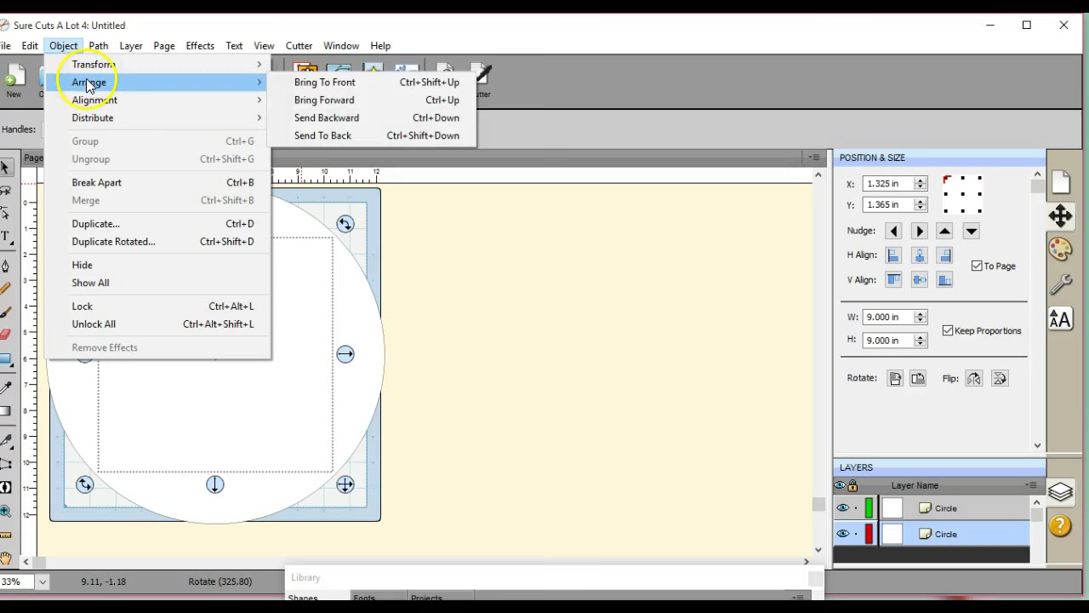
pyautogui.click(347, 85)
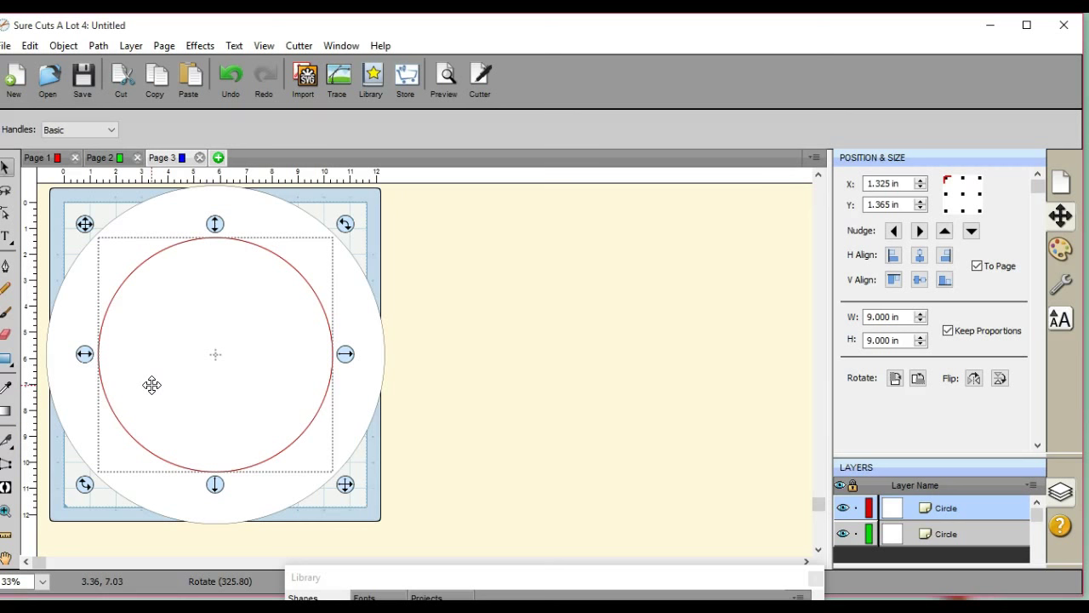
# Step: Turn the 9 in circle into a text path with the Type on Path tool
pyautogui.click(5, 239)
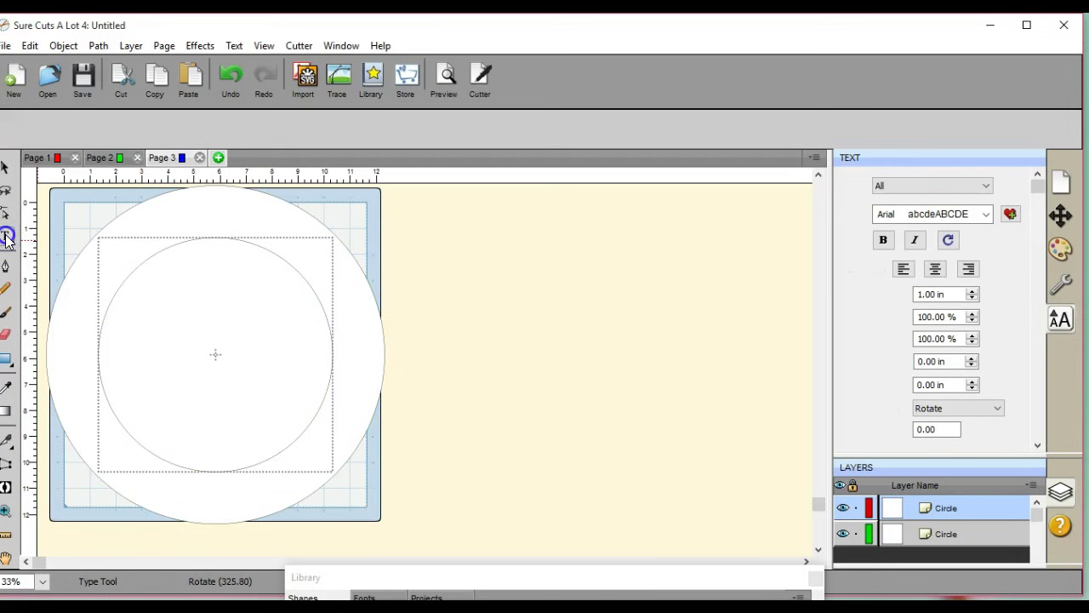
pyautogui.click(52, 287)
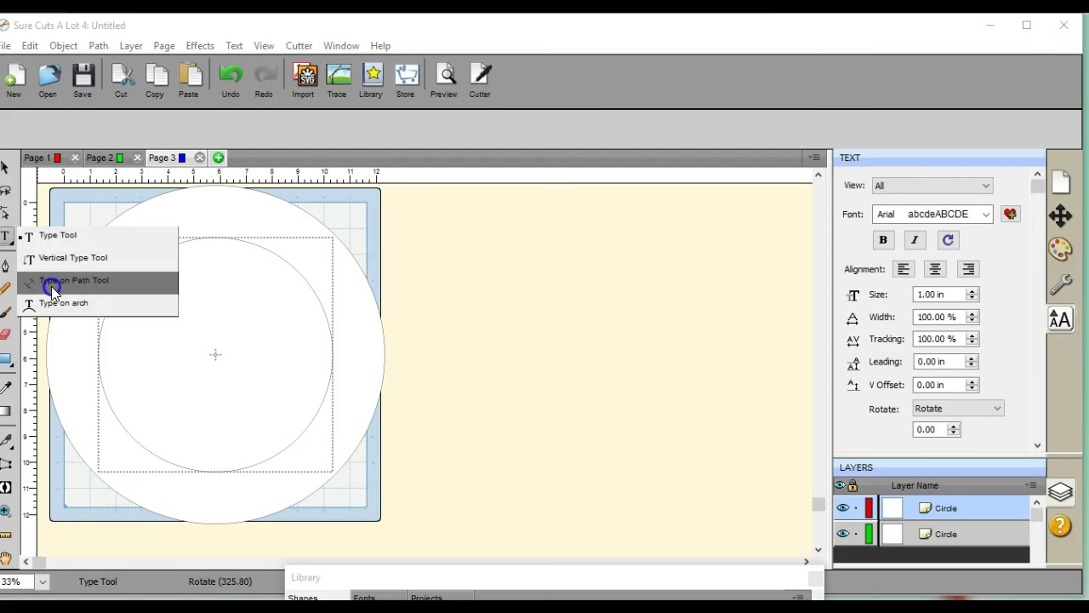
pyautogui.click(113, 272)
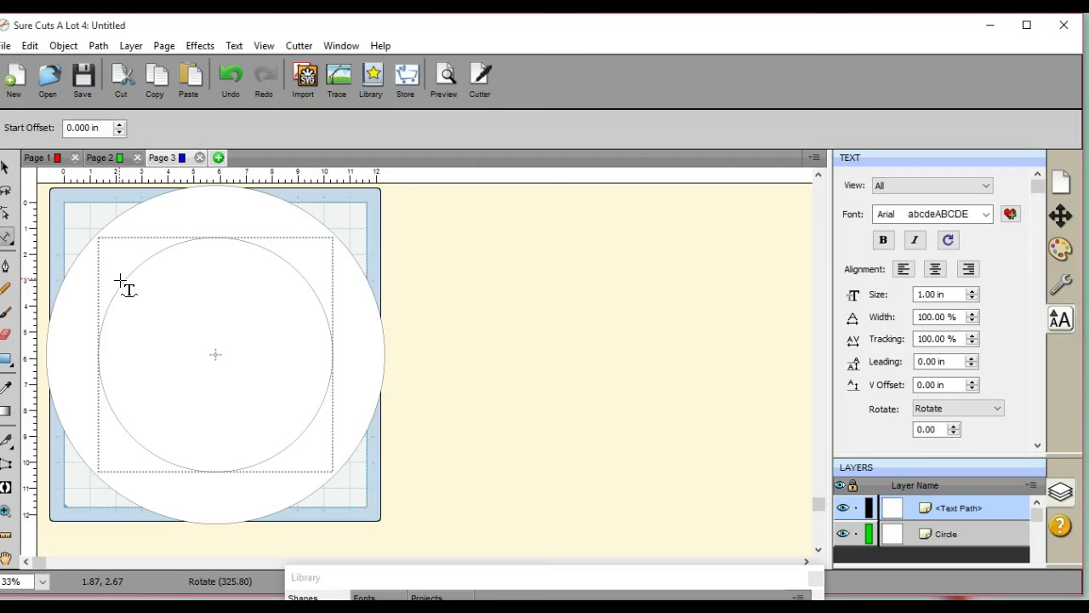
pyautogui.click(213, 365)
# Step: Move and enlarge the library window, and choose the Merry_Christmas font for the path text
pyautogui.moveTo(479, 580); pyautogui.dragTo(620, 145)
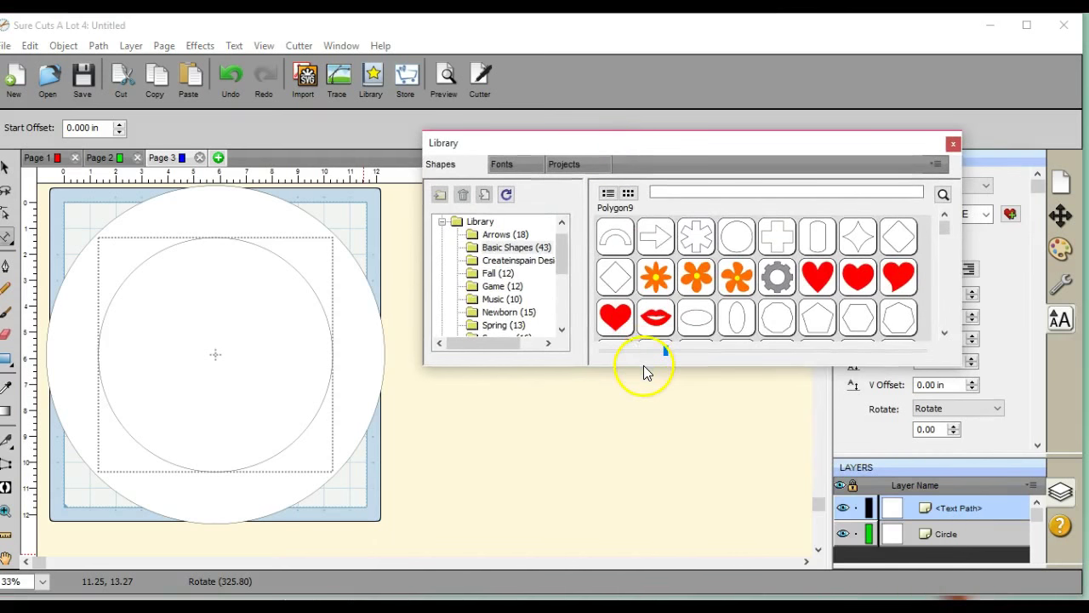
pyautogui.moveTo(644, 366); pyautogui.dragTo(753, 600)
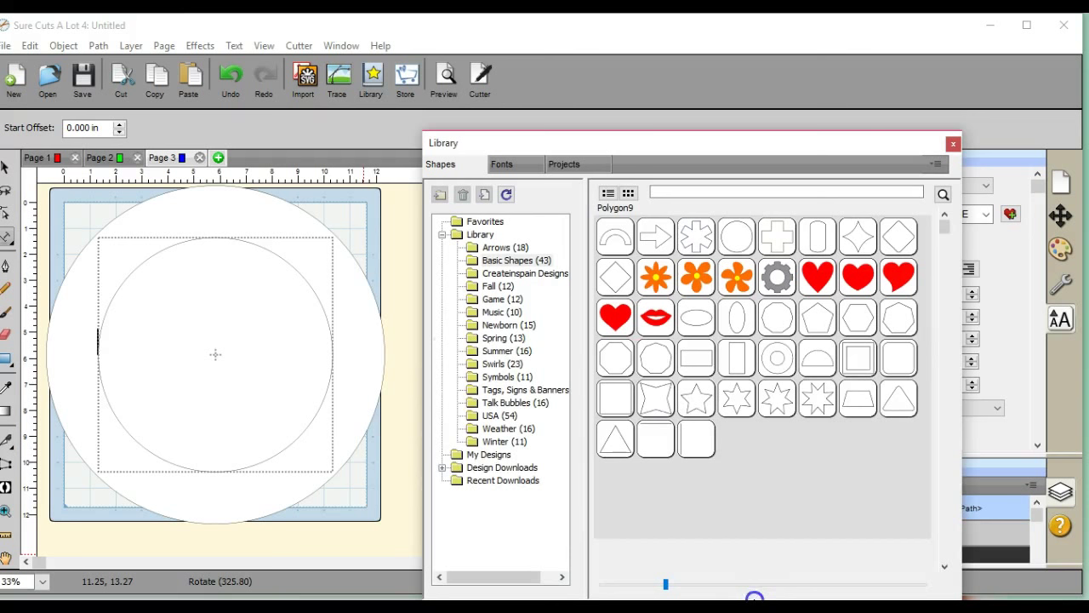
pyautogui.click(511, 165)
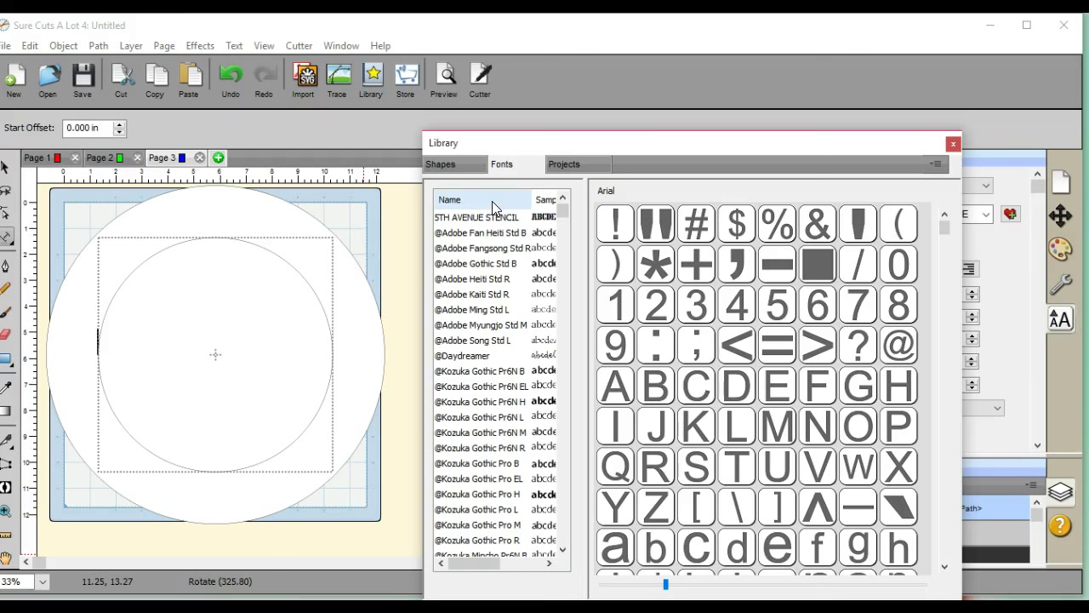
pyautogui.press('e')
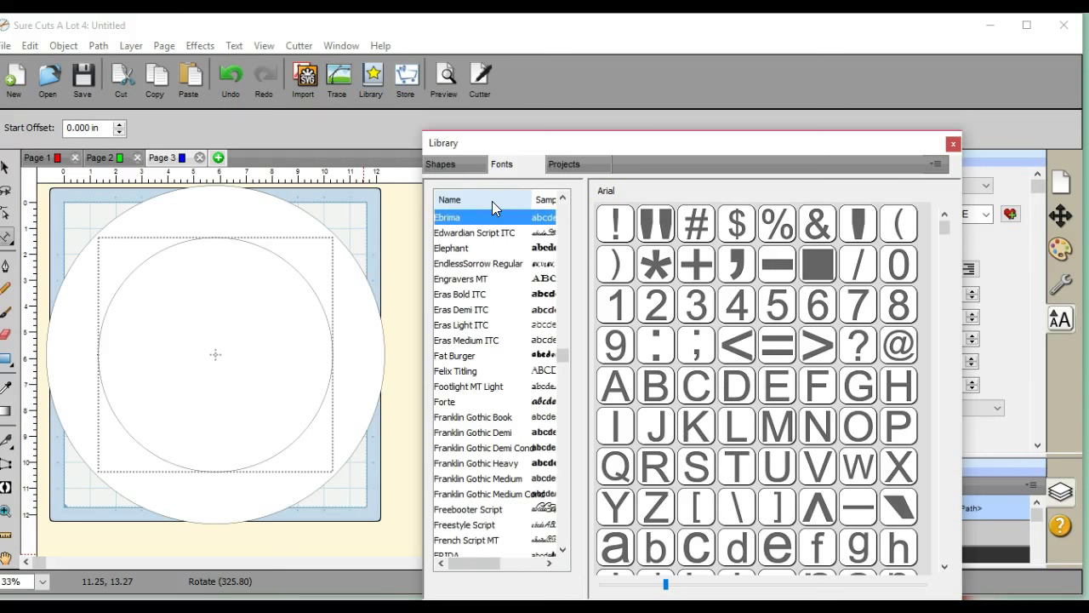
pyautogui.press('Down')
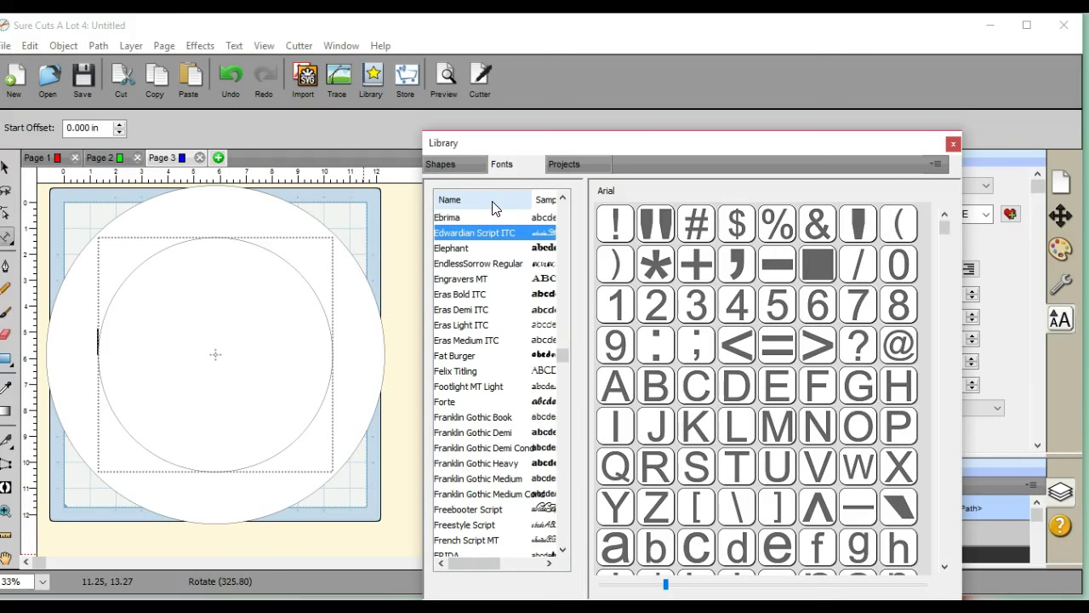
pyautogui.press('m')
pyautogui.press('e')
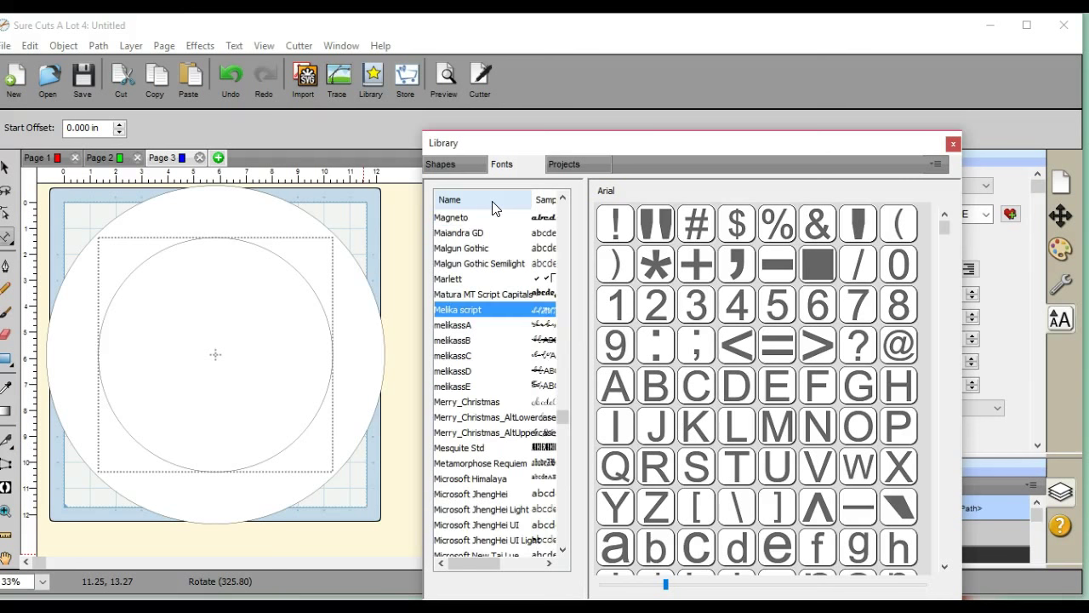
pyautogui.click(536, 419)
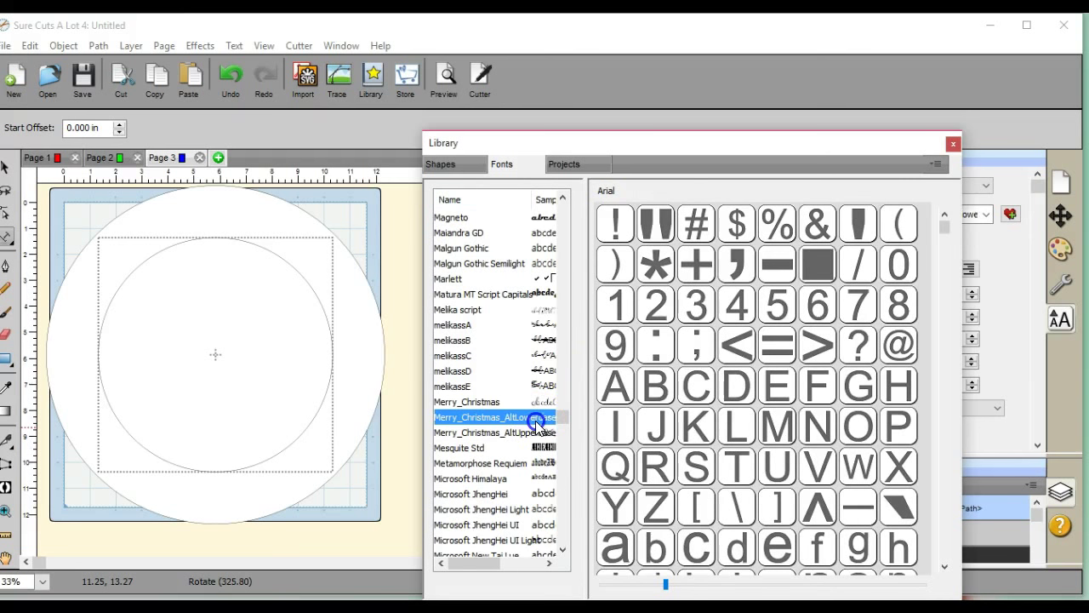
pyautogui.click(537, 403)
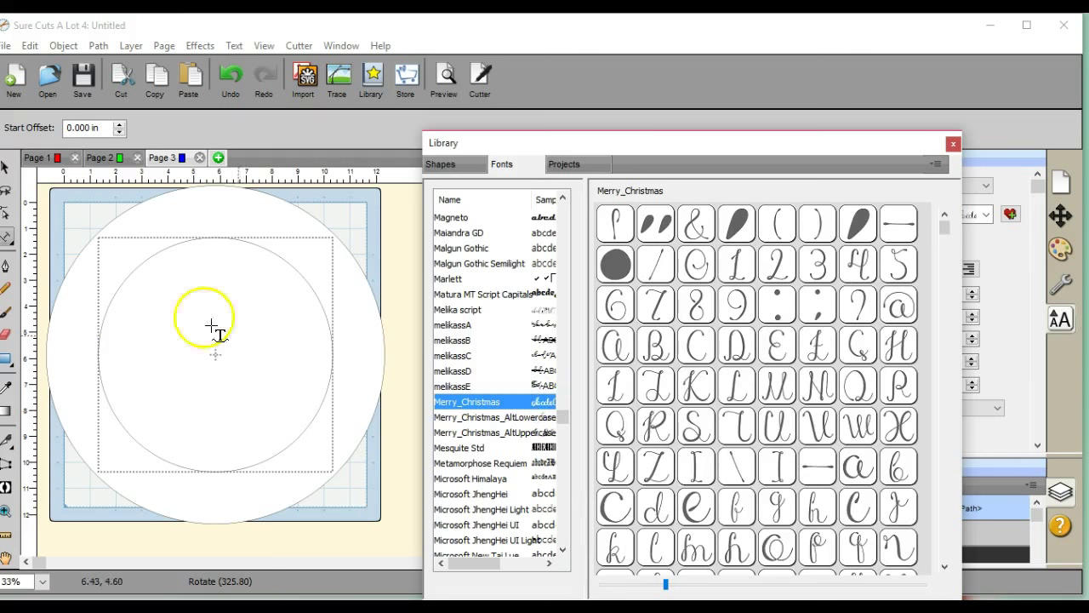
# Step: Try to add the text "Merry" along the inner circle with the Type on Path tool
pyautogui.click(10, 231)
pyautogui.moveTo(11, 231); pyautogui.dragTo(93, 289)
pyautogui.click(94, 317)
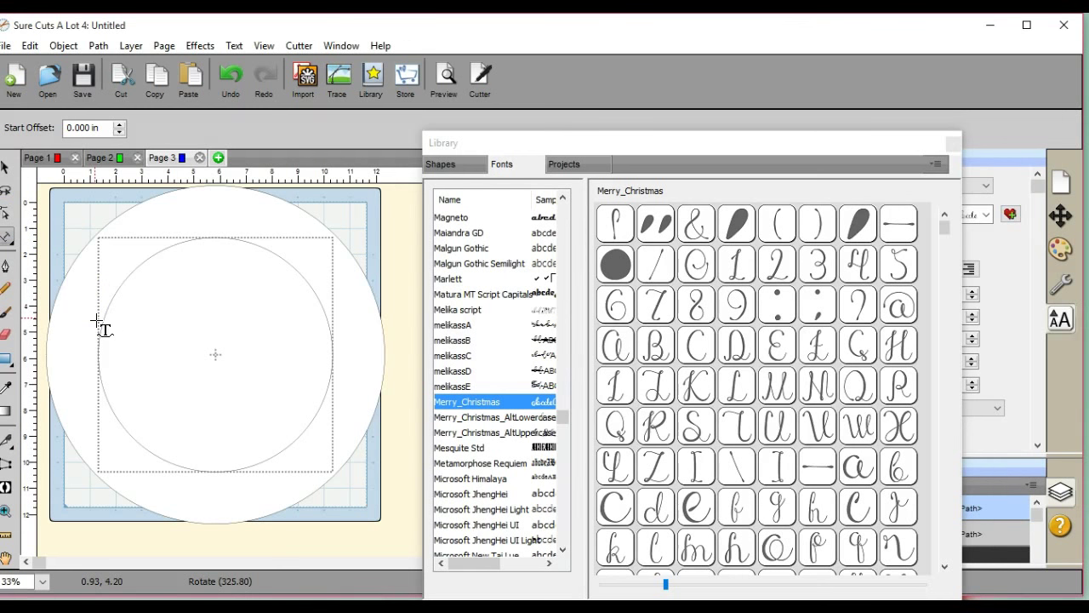
pyautogui.write('M')
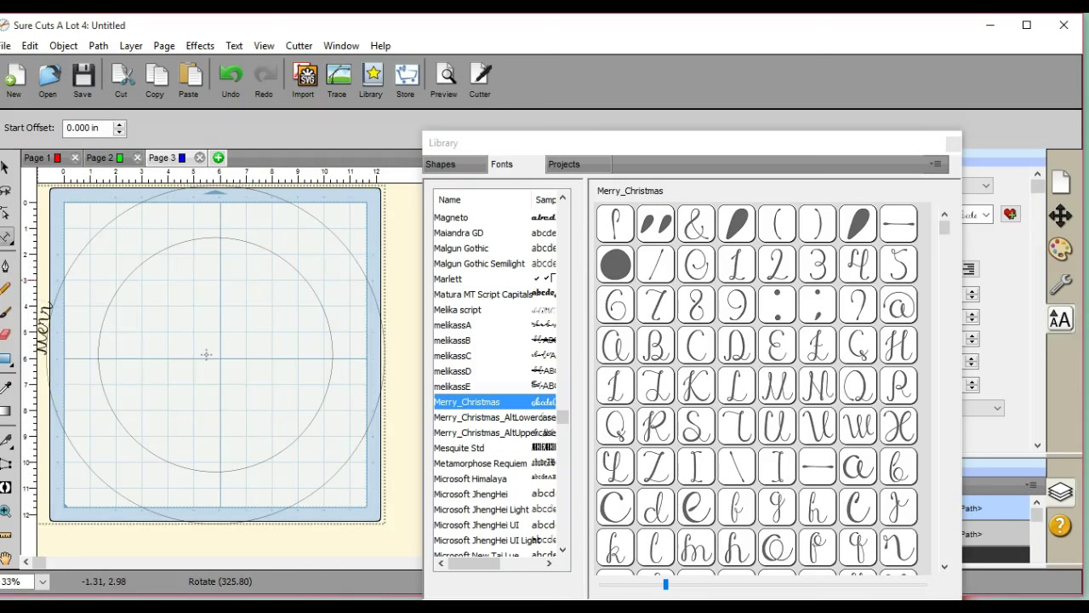
pyautogui.write('erry')
# Step: Undo the entry of the "Merry" path text
pyautogui.click(232, 77)
pyautogui.click(231, 77)
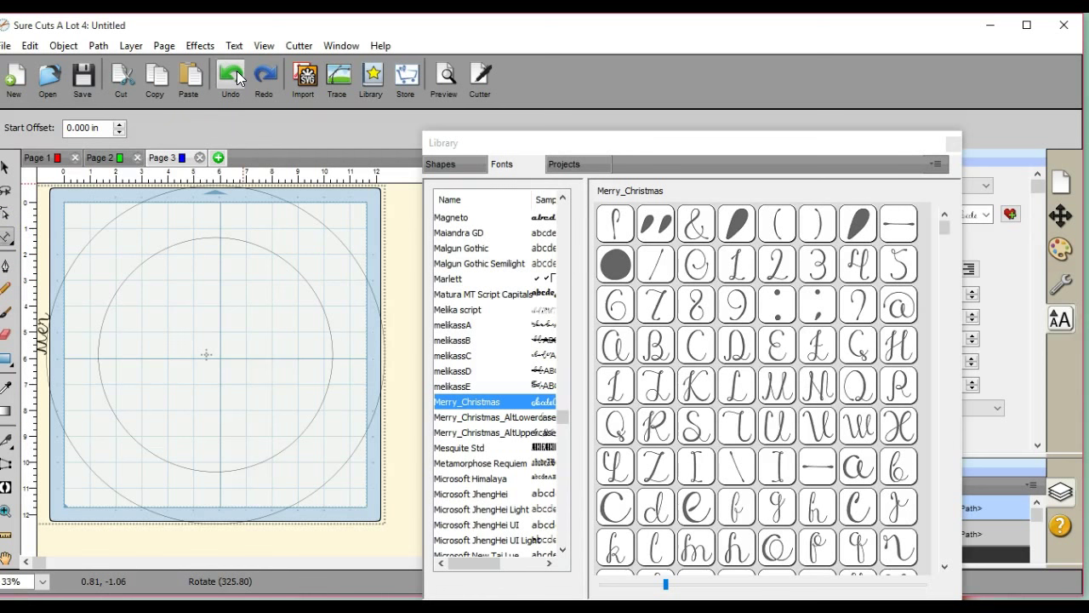
pyautogui.click(237, 78)
pyautogui.click(237, 78)
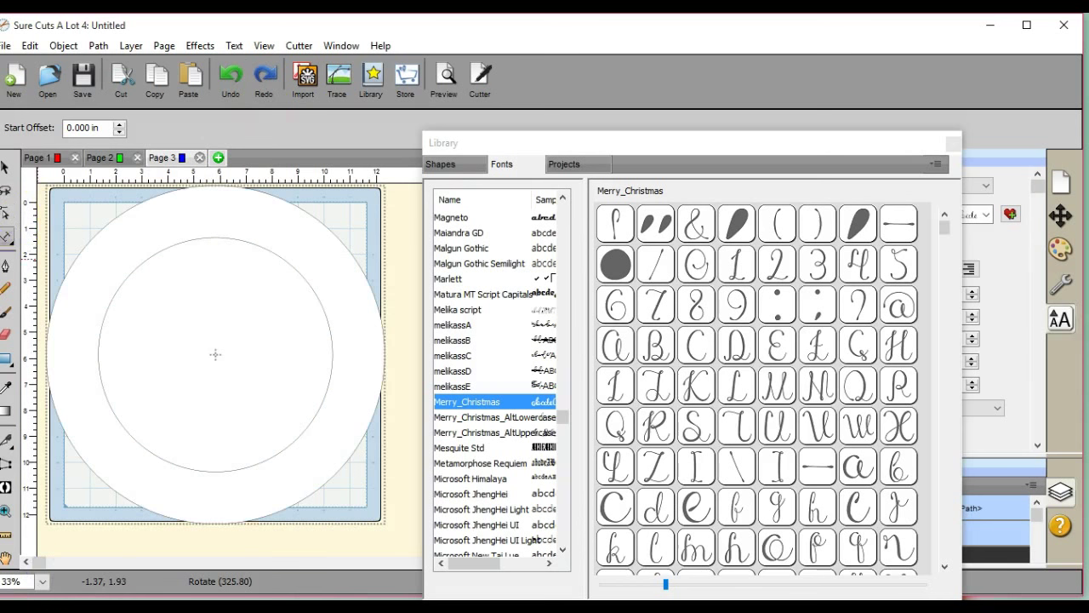
# Step: Shift the two circles slightly and delete only the outer 13 in circle from Page 3
pyautogui.click(8, 238)
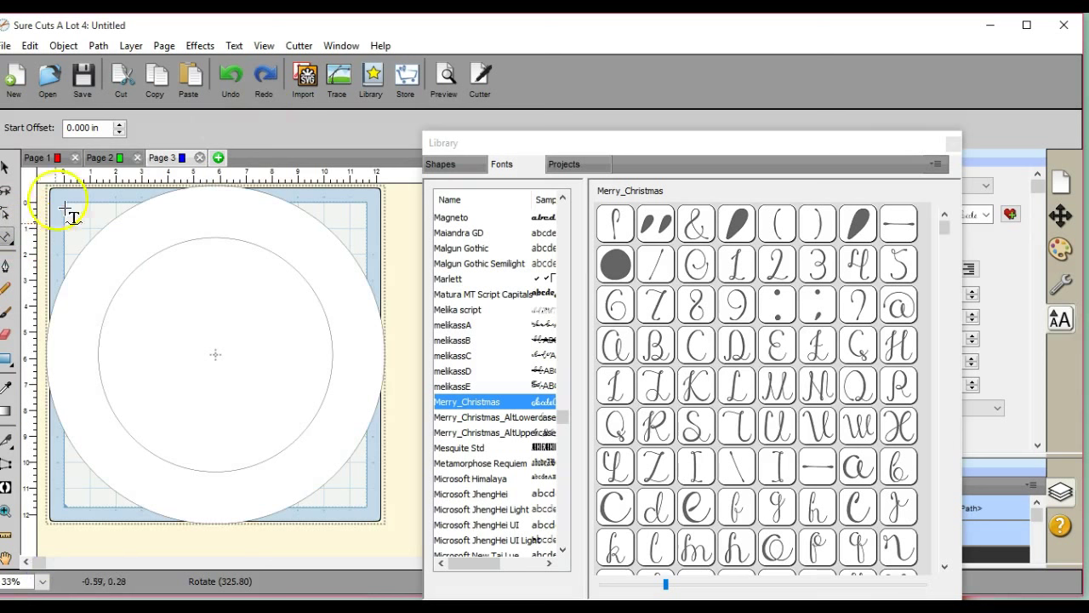
pyautogui.click(5, 166)
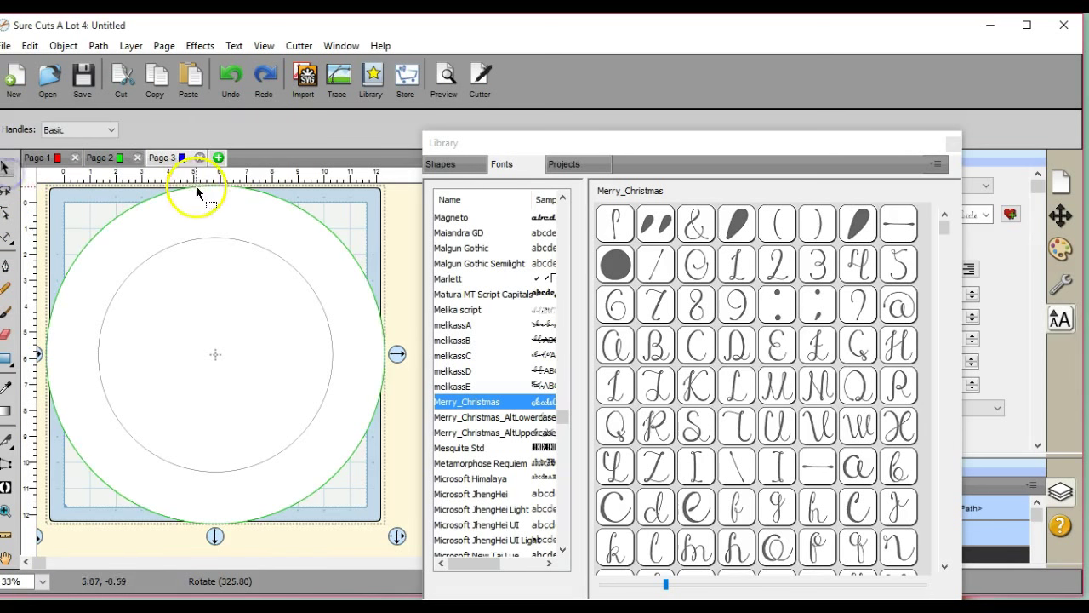
pyautogui.click(185, 230)
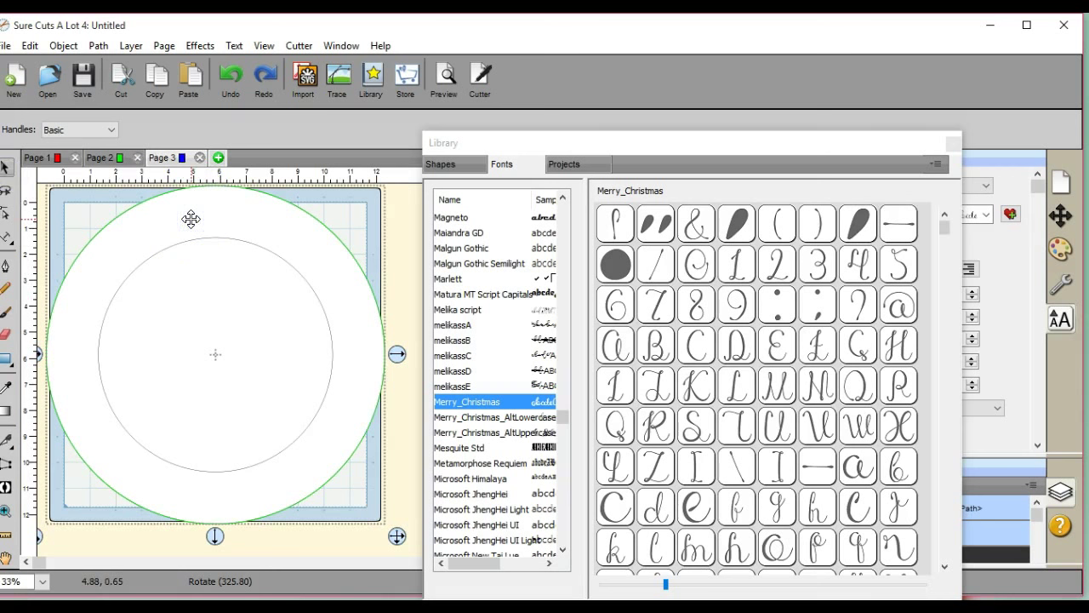
pyautogui.moveTo(238, 212)
pyautogui.mouseDown()
pyautogui.moveTo(298, 255)
pyautogui.moveTo(389, 292)
pyautogui.moveTo(238, 214)
pyautogui.mouseUp()
pyautogui.click(492, 204)
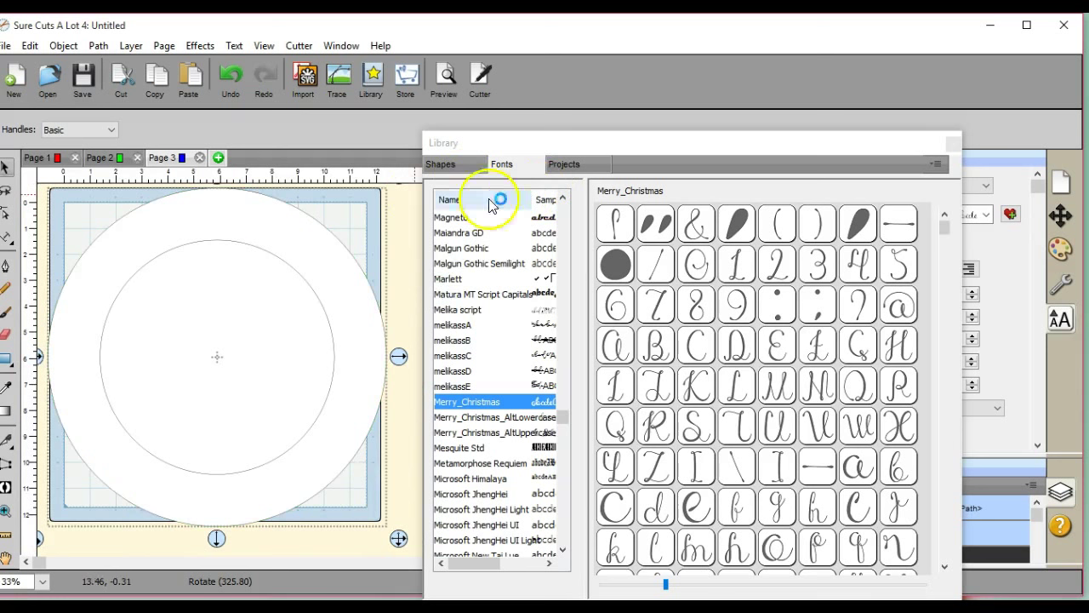
pyautogui.click(413, 214)
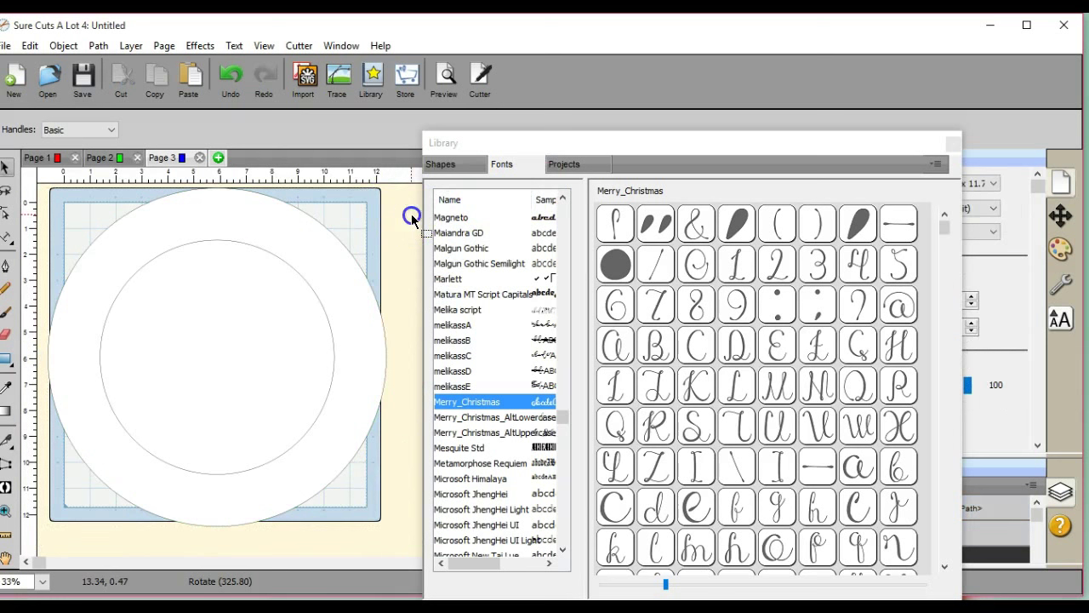
pyautogui.click(324, 220)
pyautogui.rightClick(324, 219)
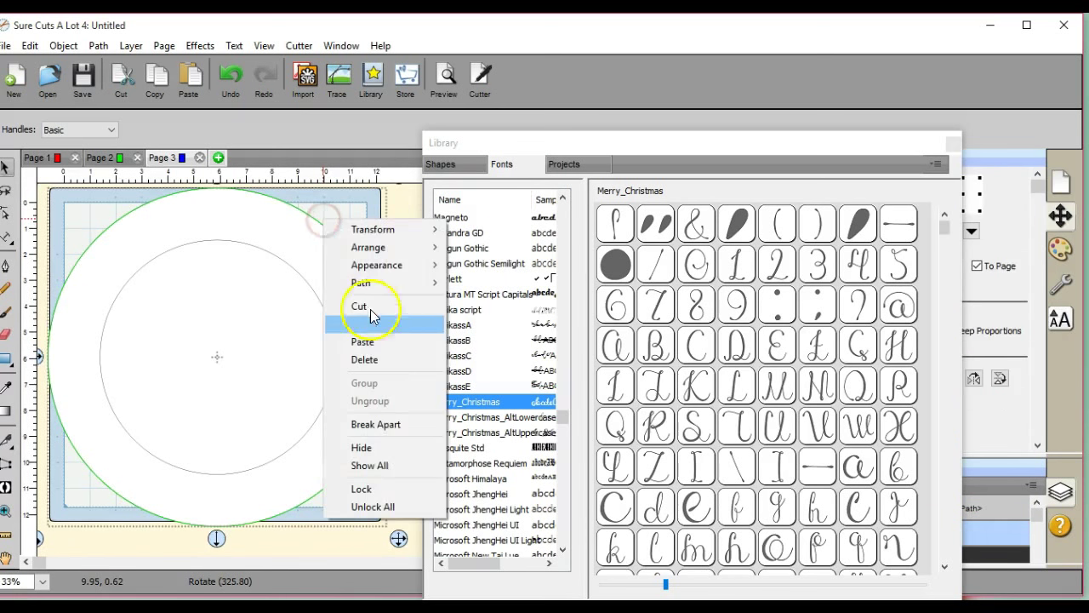
pyautogui.click(393, 361)
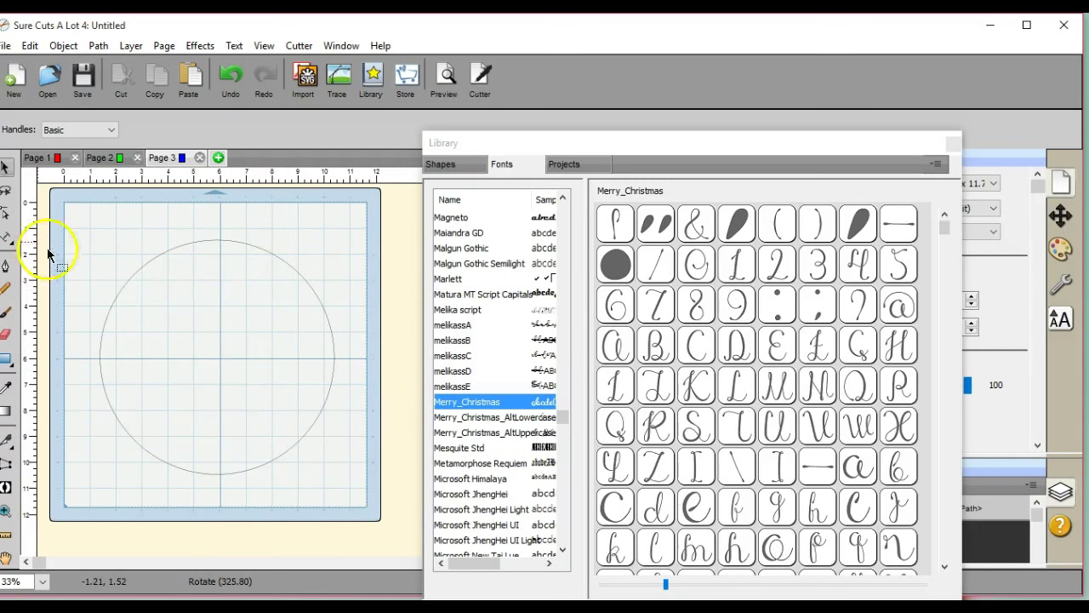
# Step: Add the text "Merry Christmas" along the remaining 9 in circle with the Type on Path tool
pyautogui.click(10, 236)
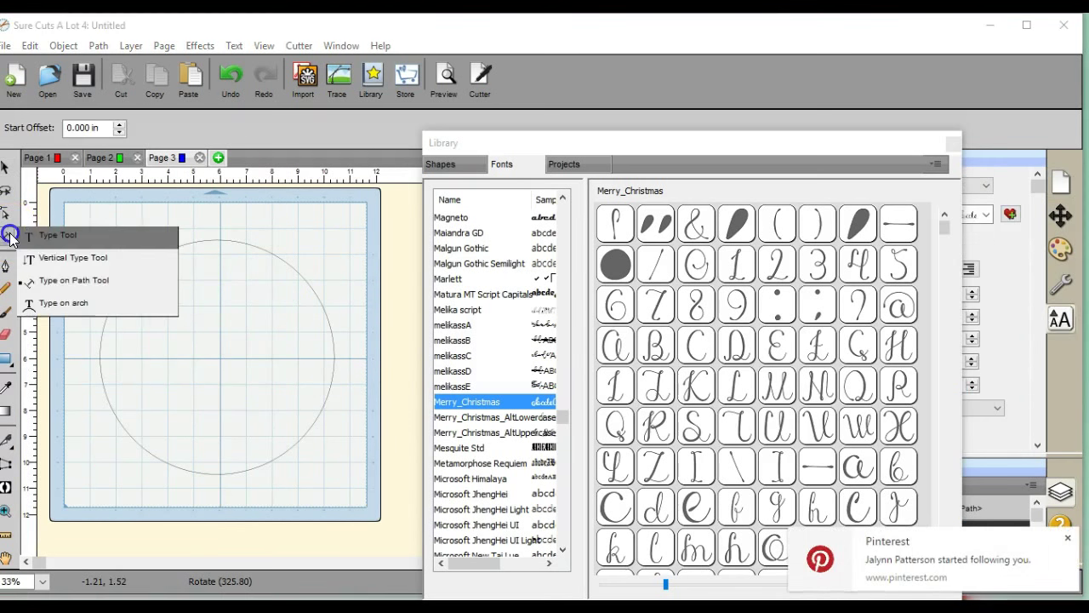
pyautogui.click(76, 289)
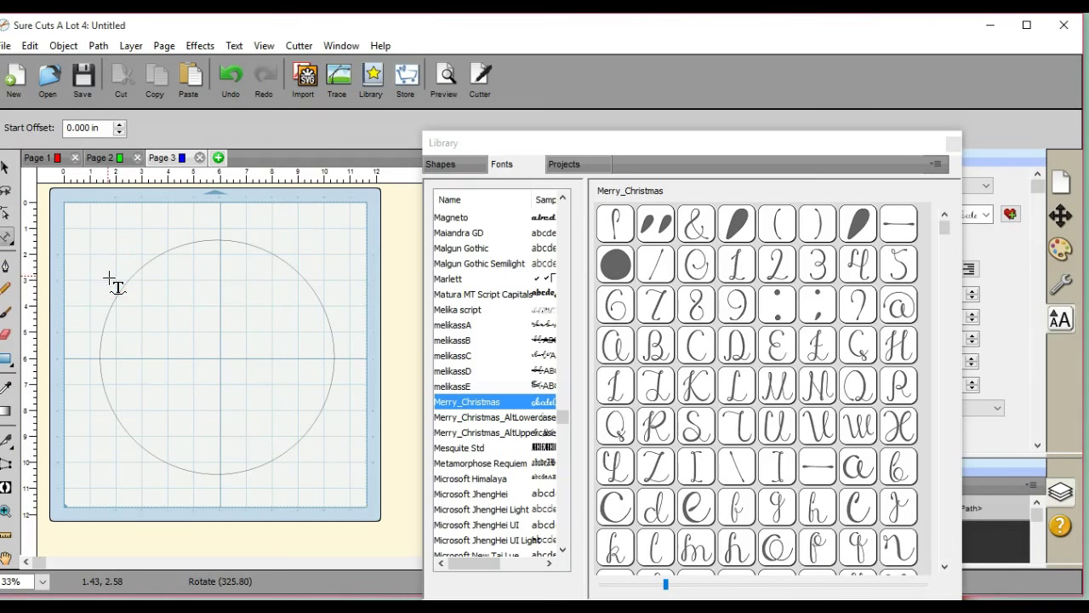
pyautogui.click(85, 291)
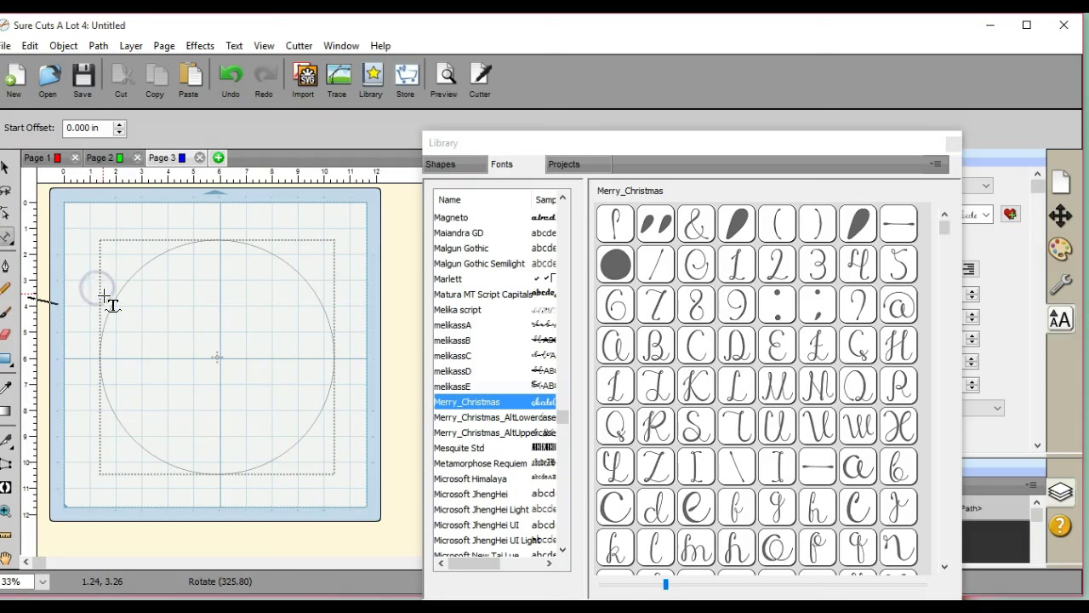
pyautogui.write('Merry Ch')
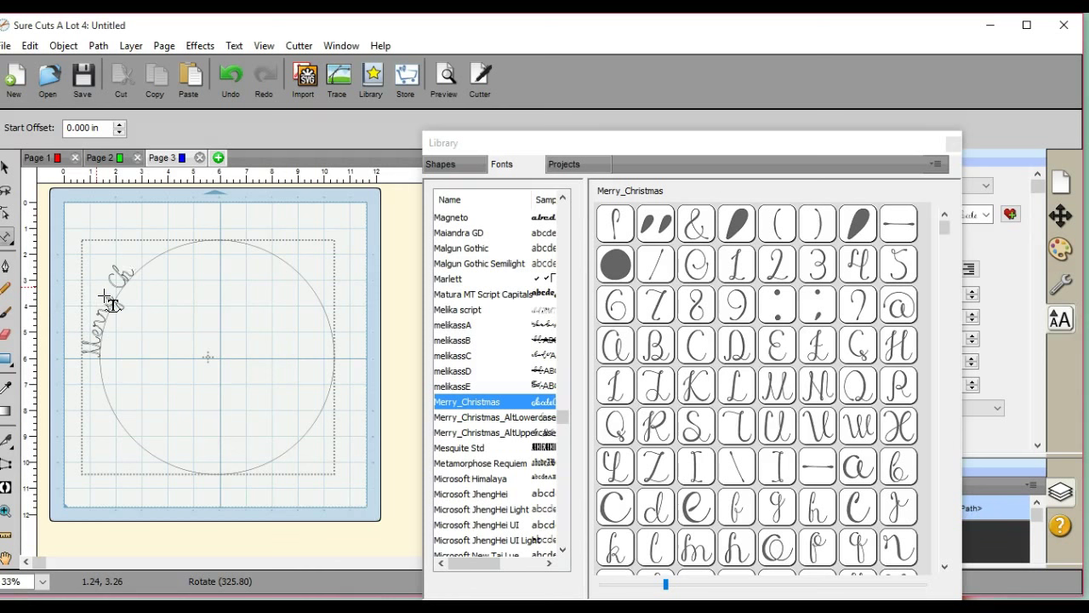
pyautogui.write('ristmas')
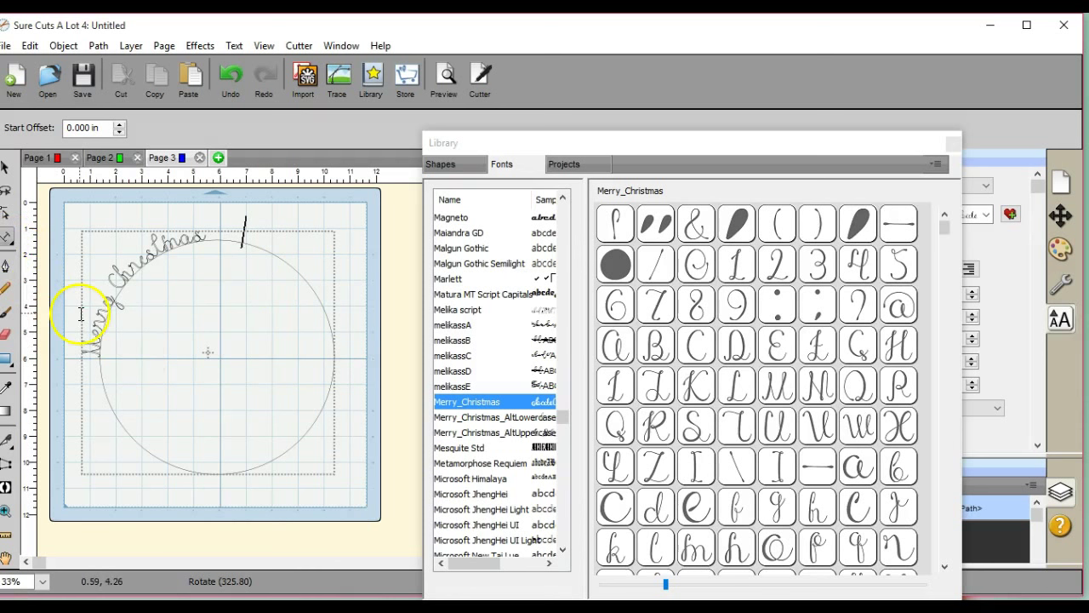
# Step: Try to adjust the Merry Christmas text's placement on the circle using the Type on Arch tool's start angle
pyautogui.click(94, 358)
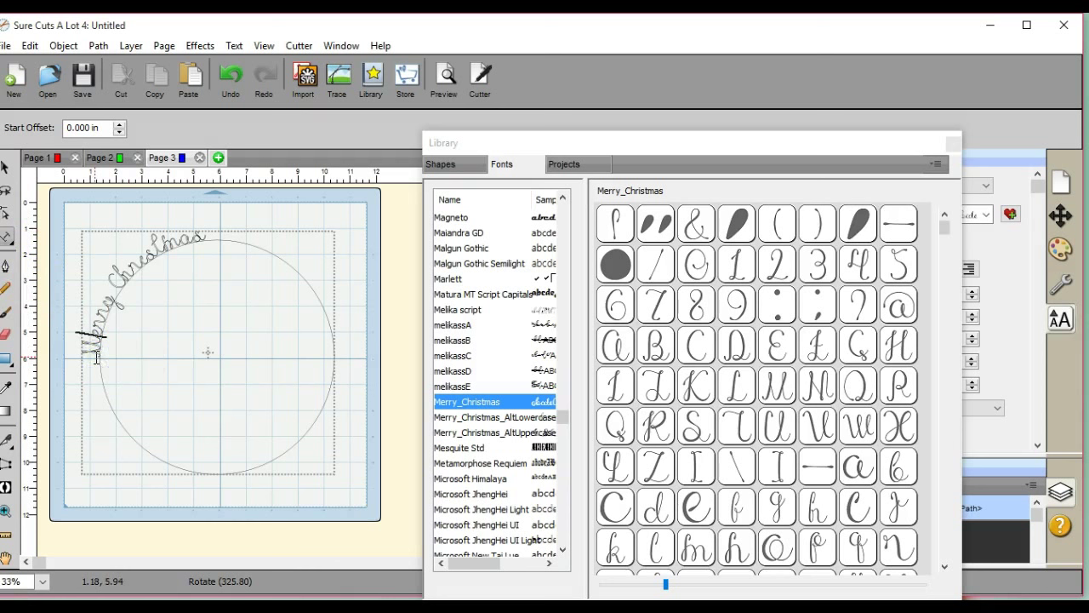
pyautogui.tripleClick(95, 364)
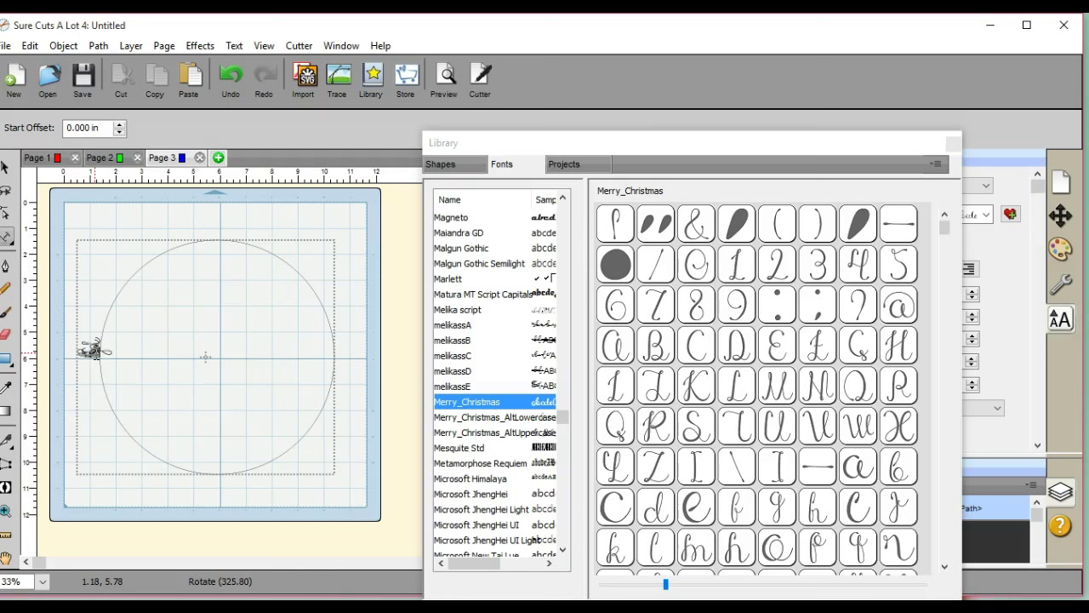
pyautogui.click(10, 244)
pyautogui.click(62, 303)
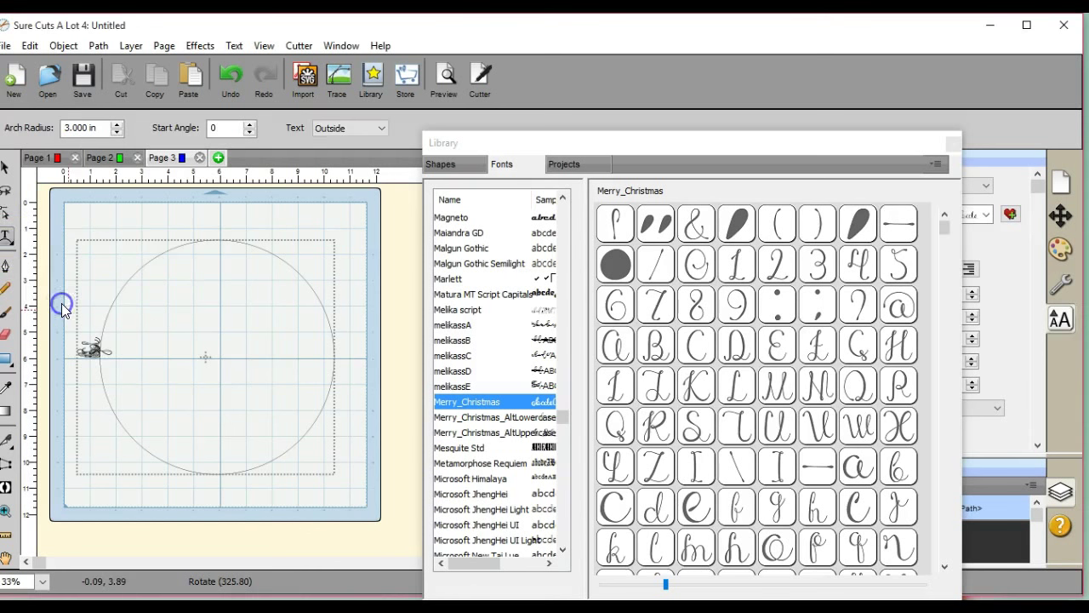
pyautogui.click(215, 130)
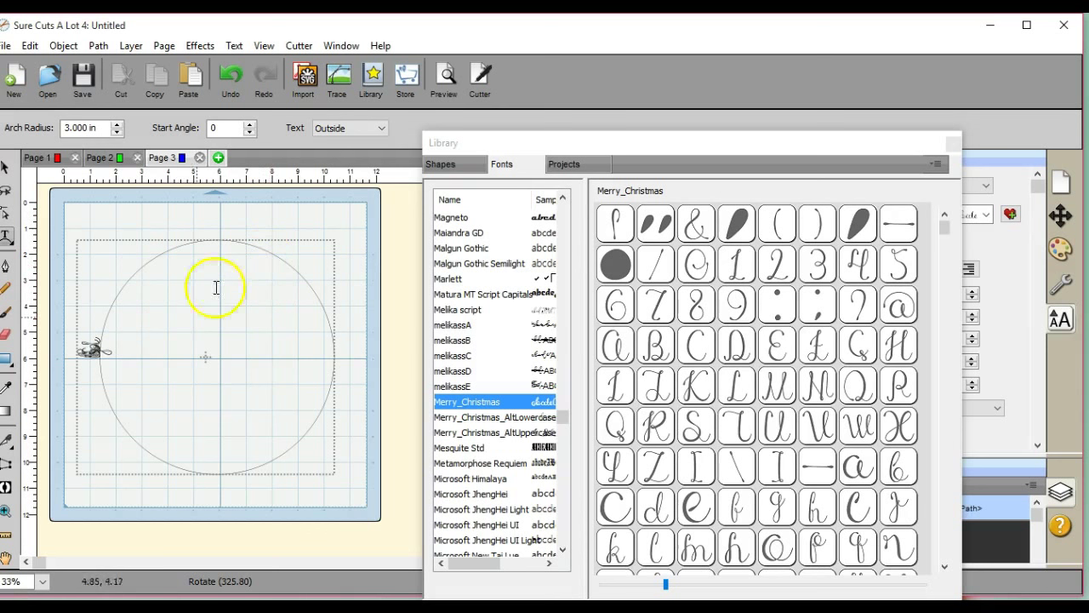
pyautogui.click(7, 167)
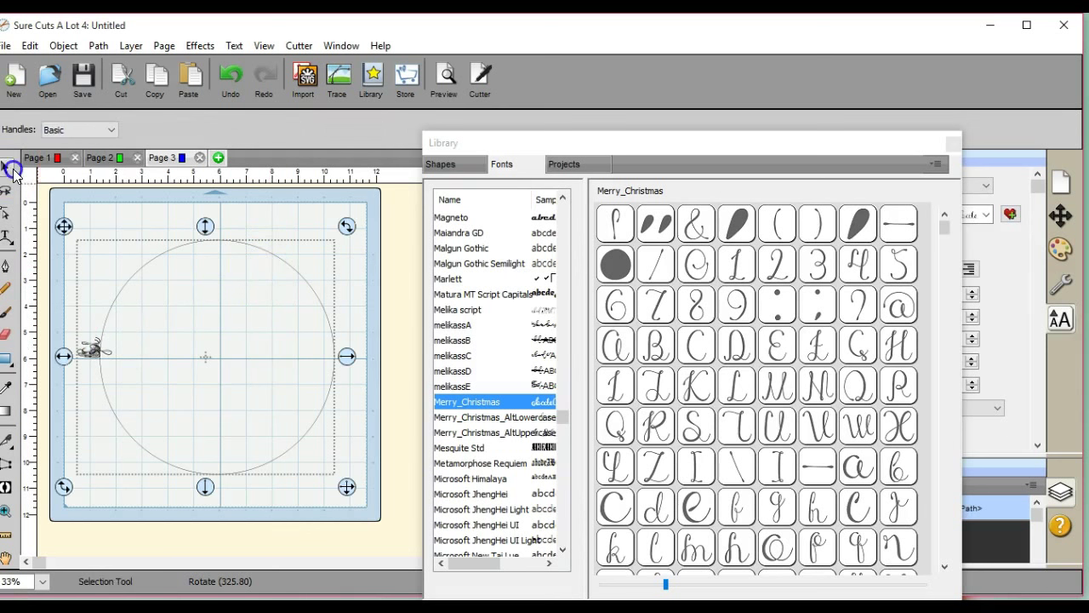
pyautogui.rightClick(155, 239)
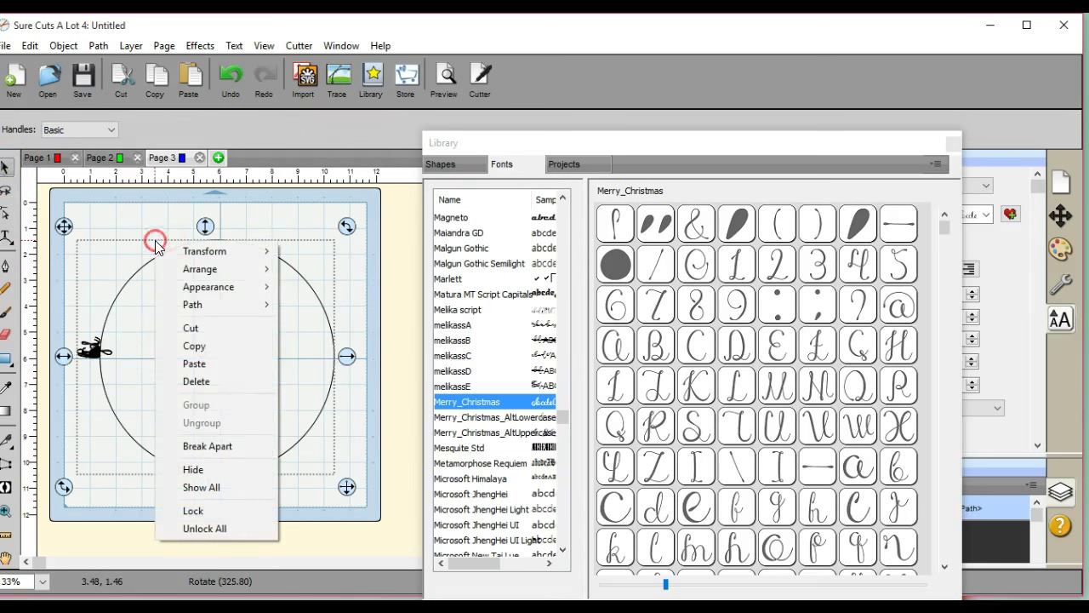
pyautogui.click(215, 384)
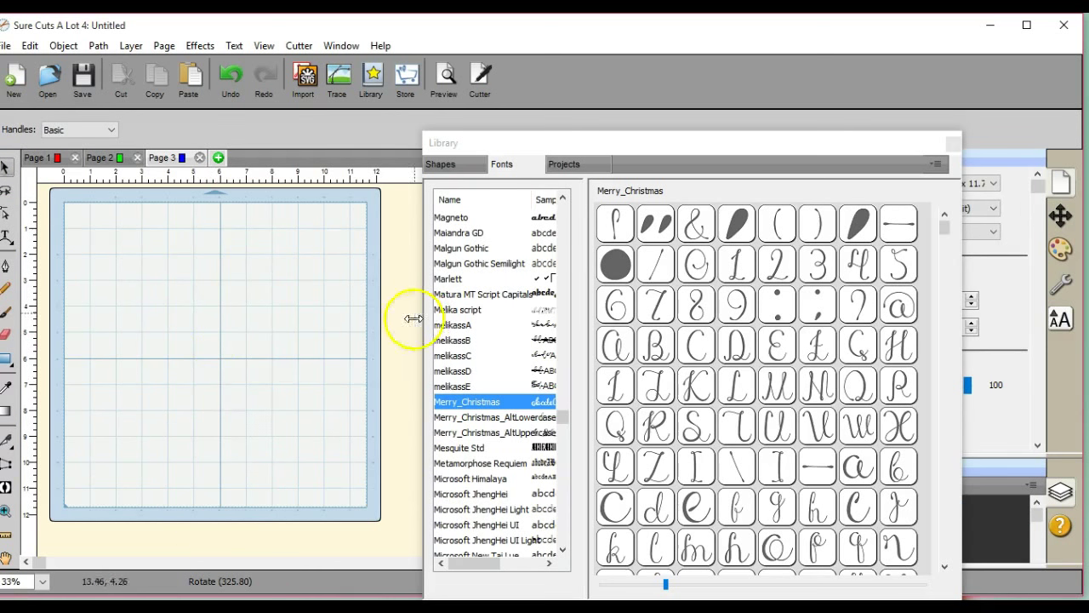
pyautogui.click(239, 79)
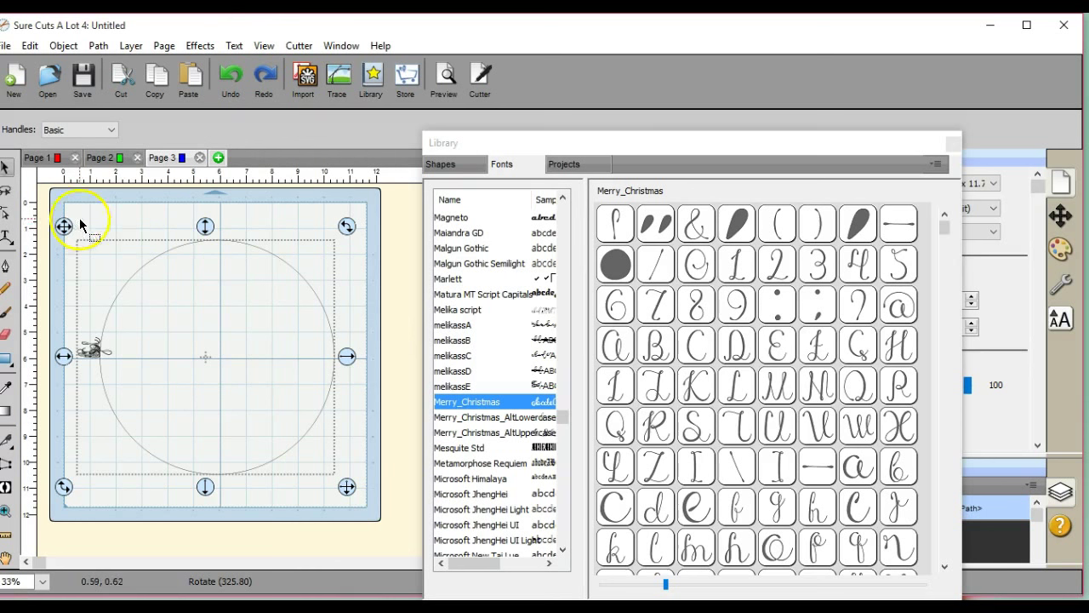
# Step: Delete the 9 in circle together with its attached Merry Christmas text from Page 3
pyautogui.click(50, 334)
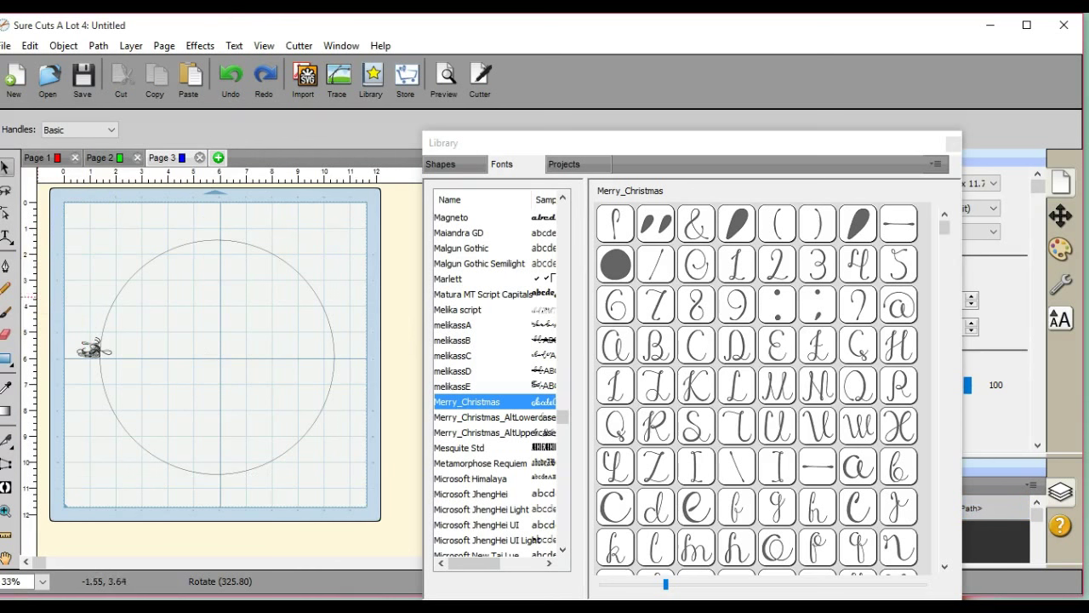
pyautogui.moveTo(65, 308); pyautogui.dragTo(126, 415)
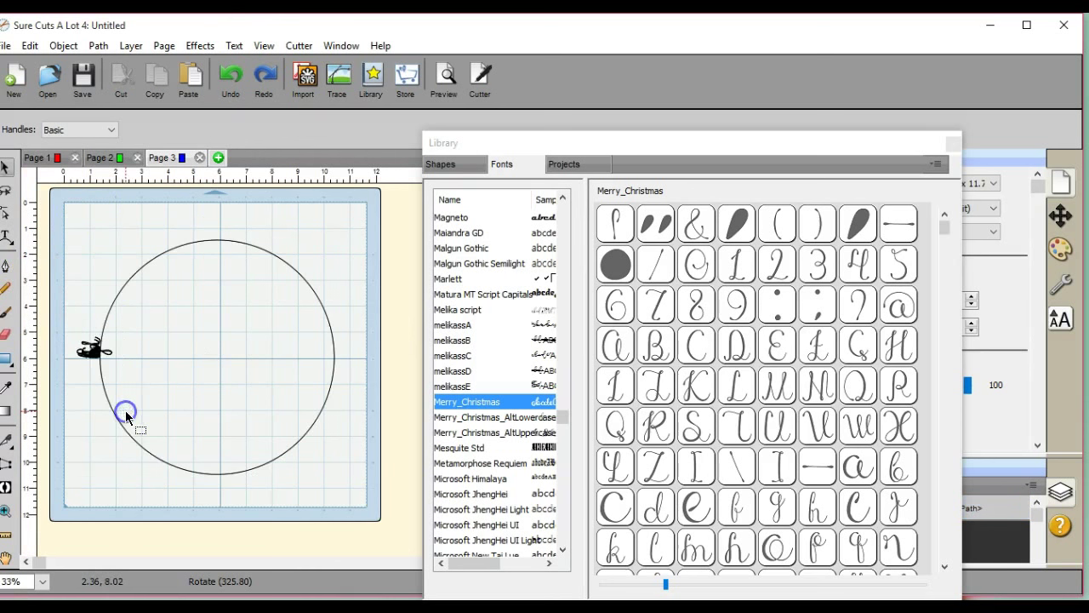
pyautogui.click(90, 354)
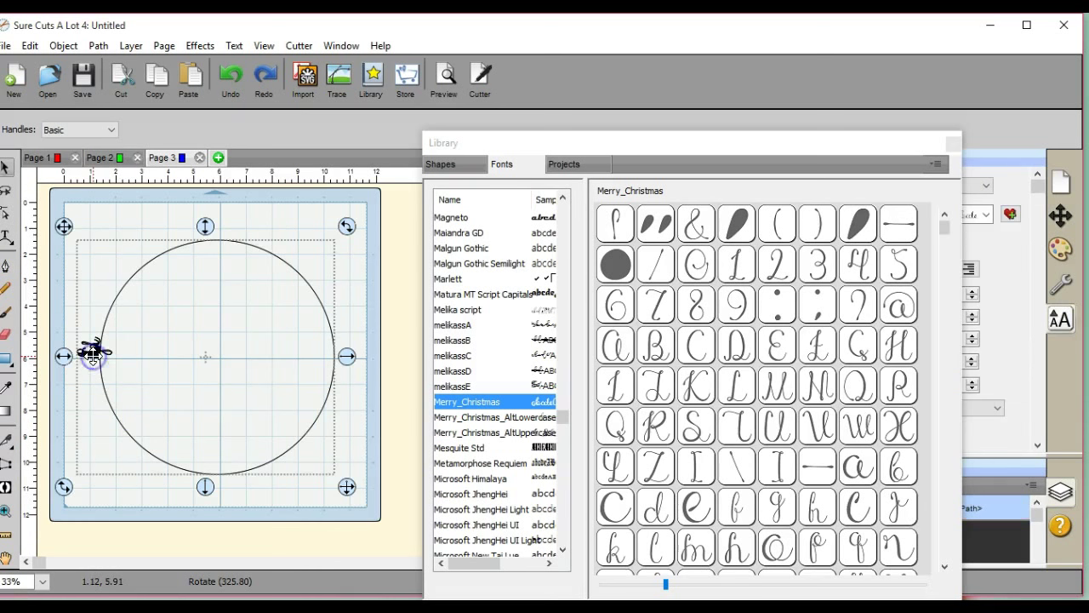
pyautogui.rightClick(90, 354)
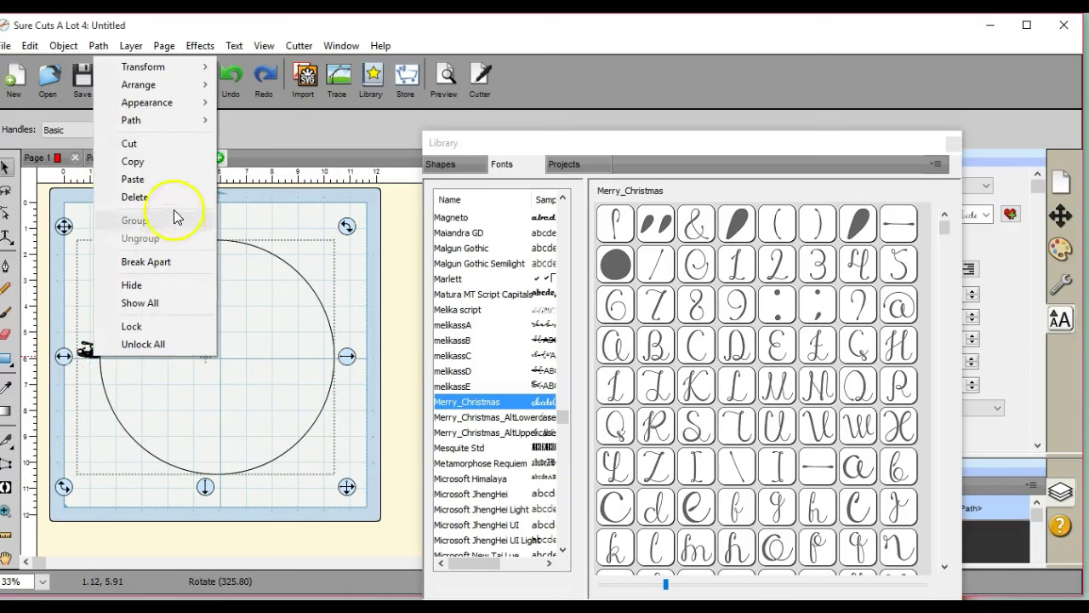
pyautogui.click(175, 197)
# Step: Add a circle from the library's basic shapes to Page 3 and set its width to 9 in with proportions kept
pyautogui.click(460, 161)
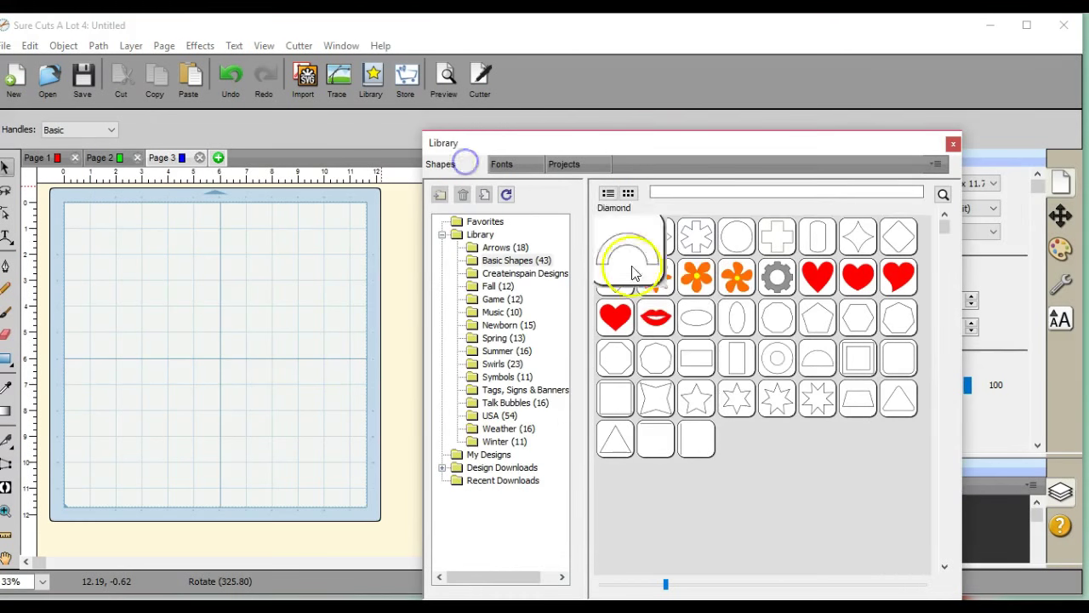
pyautogui.doubleClick(739, 259)
pyautogui.moveTo(749, 145); pyautogui.dragTo(805, 492)
pyautogui.click(868, 317)
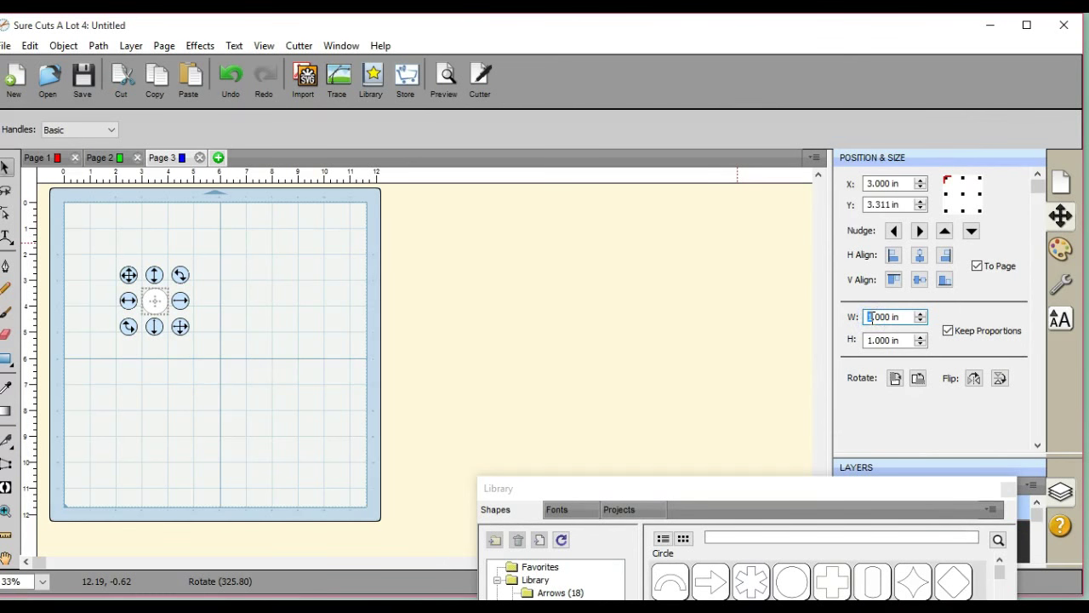
pyautogui.press('Tab')
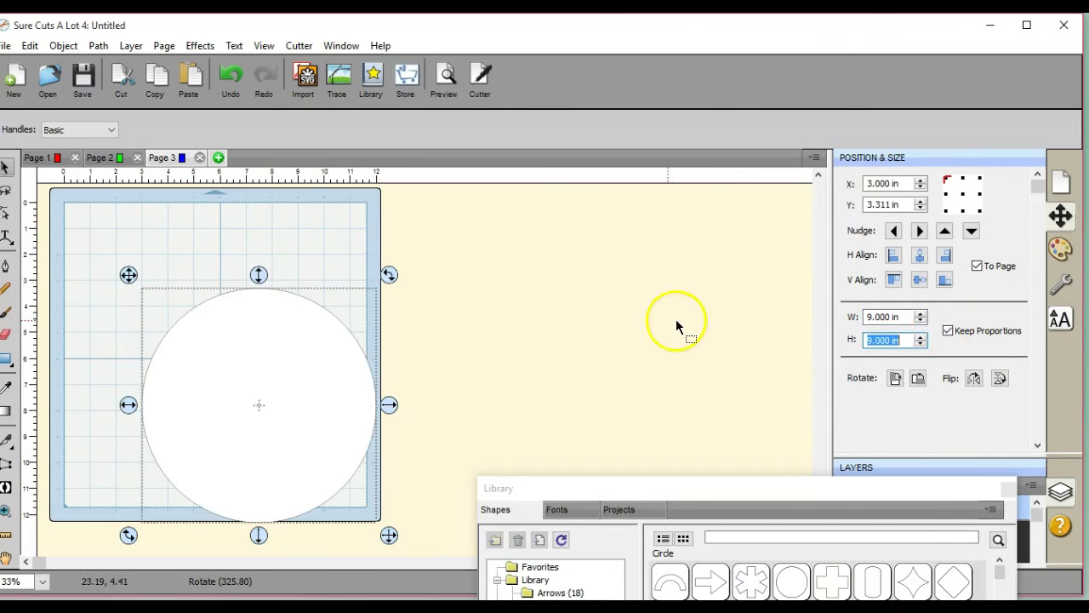
pyautogui.click(694, 332)
# Step: Add a second library circle, set its width to 13 in, and center it horizontally and vertically on the page
pyautogui.doubleClick(796, 583)
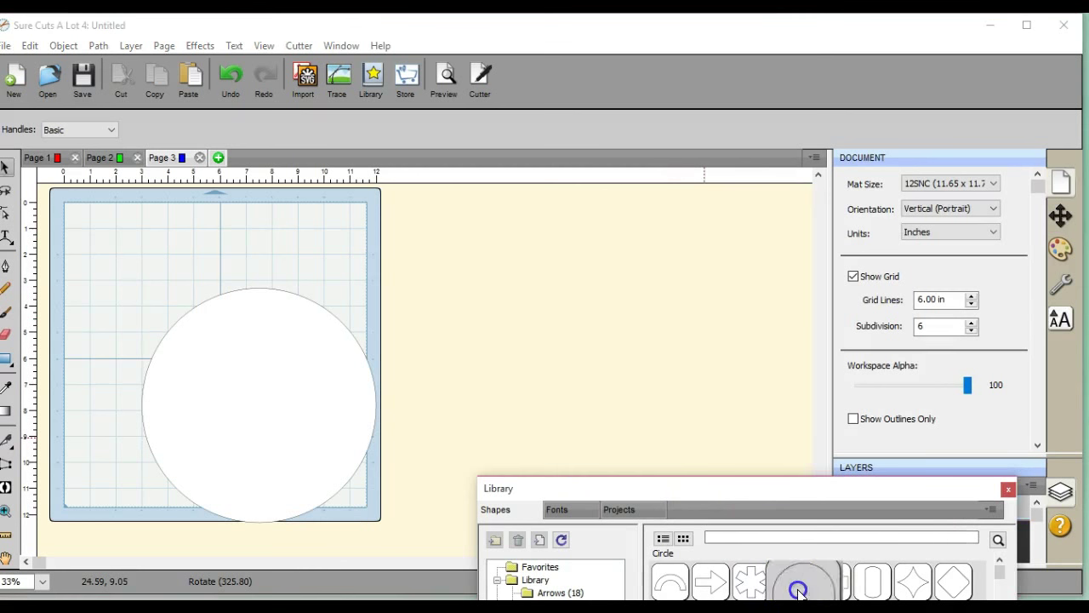
pyautogui.click(870, 317)
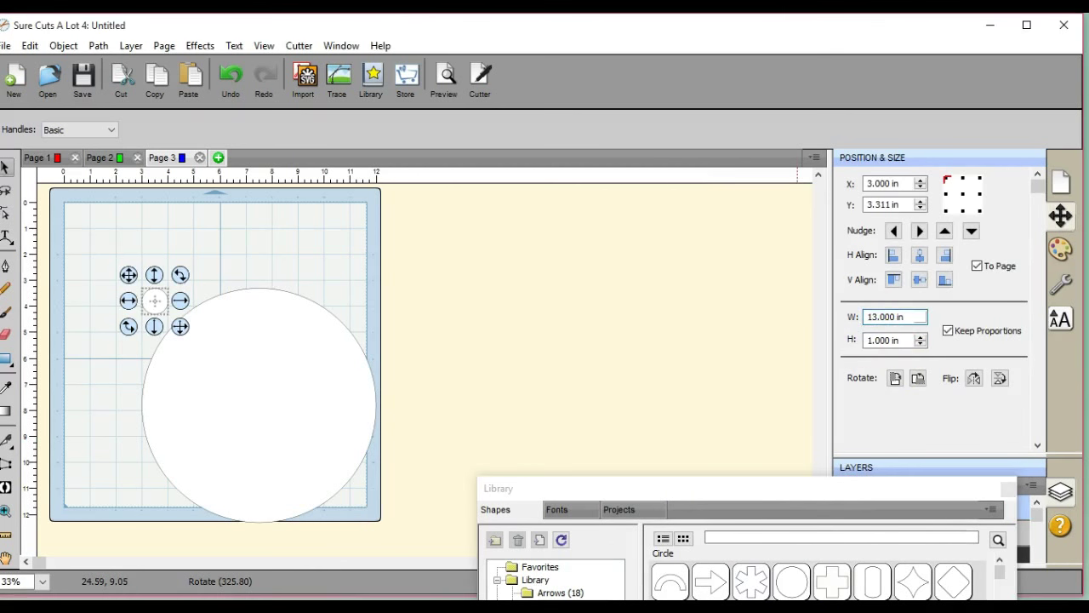
pyautogui.press('Tab')
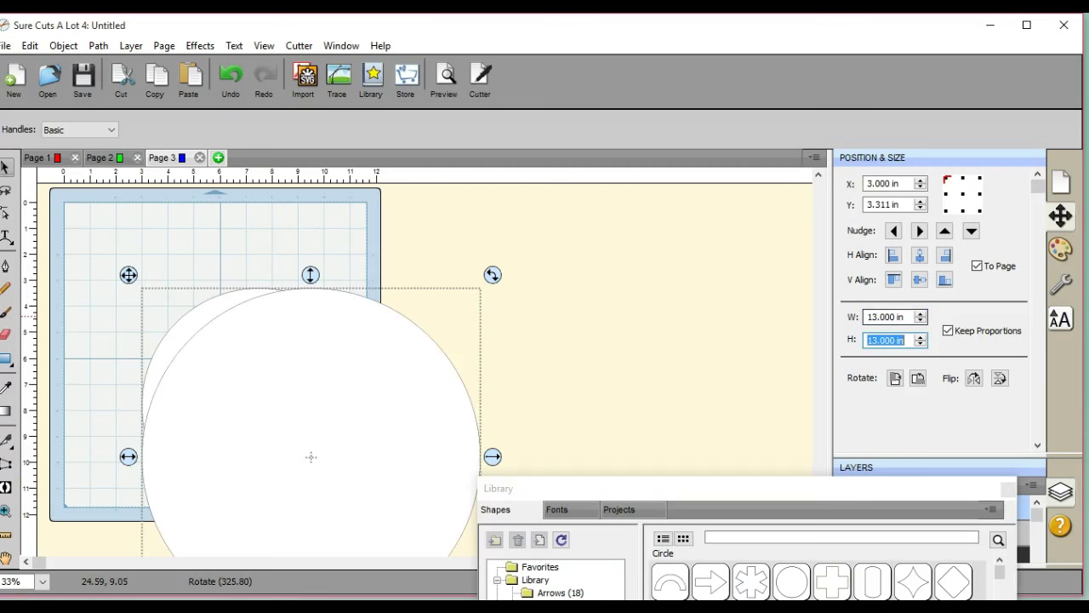
pyautogui.click(382, 371)
pyautogui.click(924, 255)
pyautogui.click(920, 278)
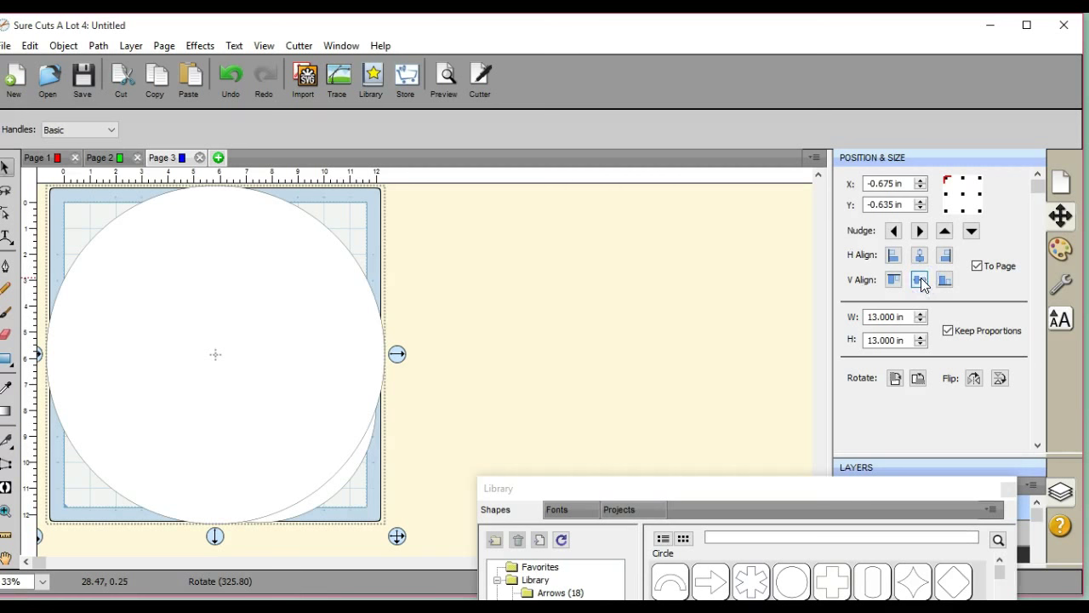
# Step: Center the 9 in circle horizontally and vertically on the page and bring it in front of the 13 in circle
pyautogui.moveTo(911, 498); pyautogui.dragTo(812, 606)
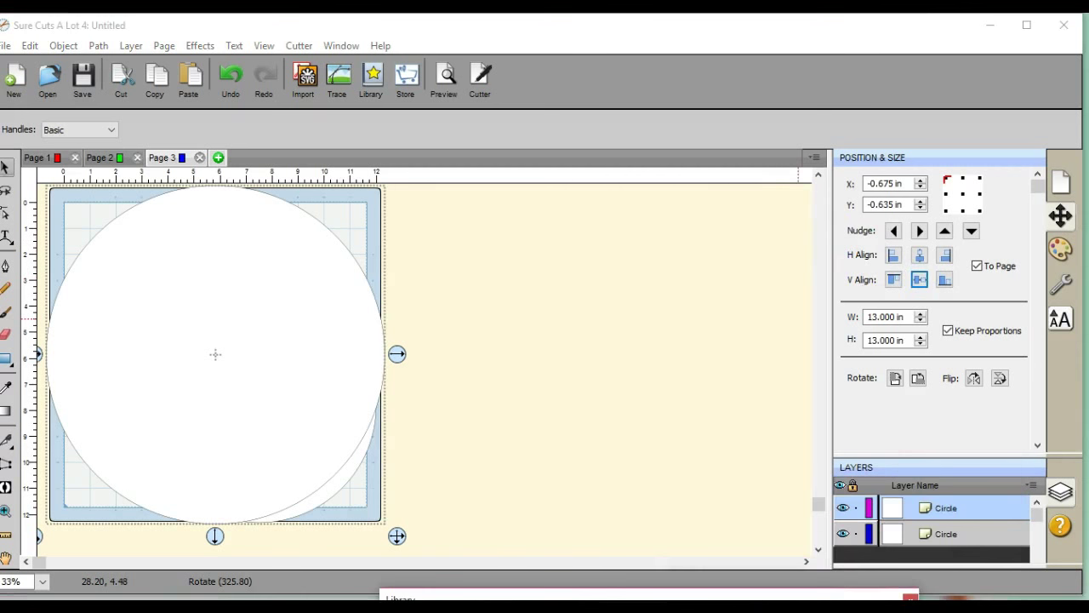
pyautogui.click(911, 533)
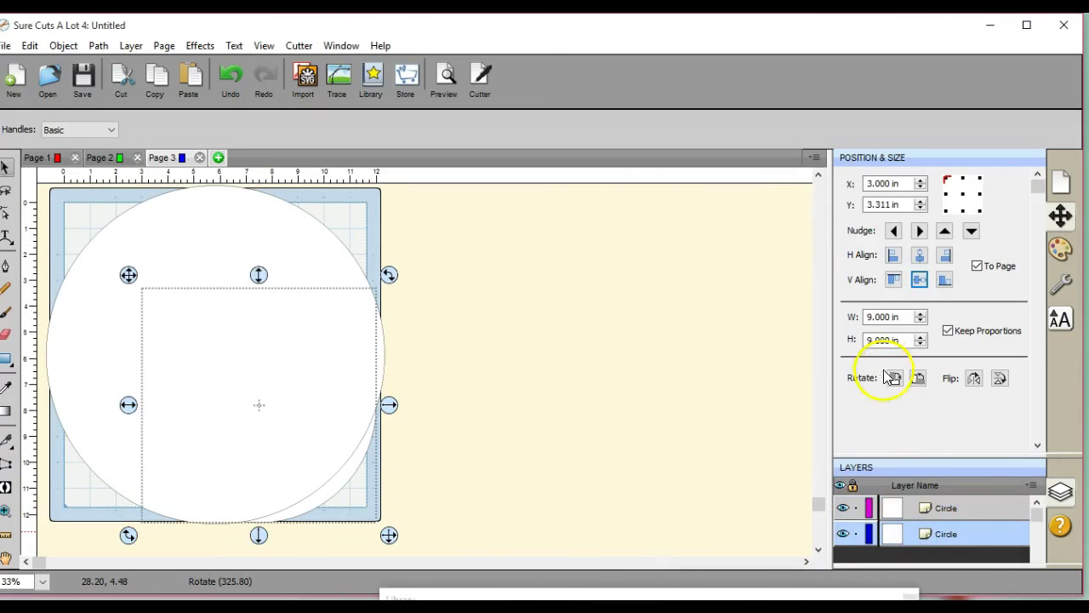
pyautogui.click(920, 253)
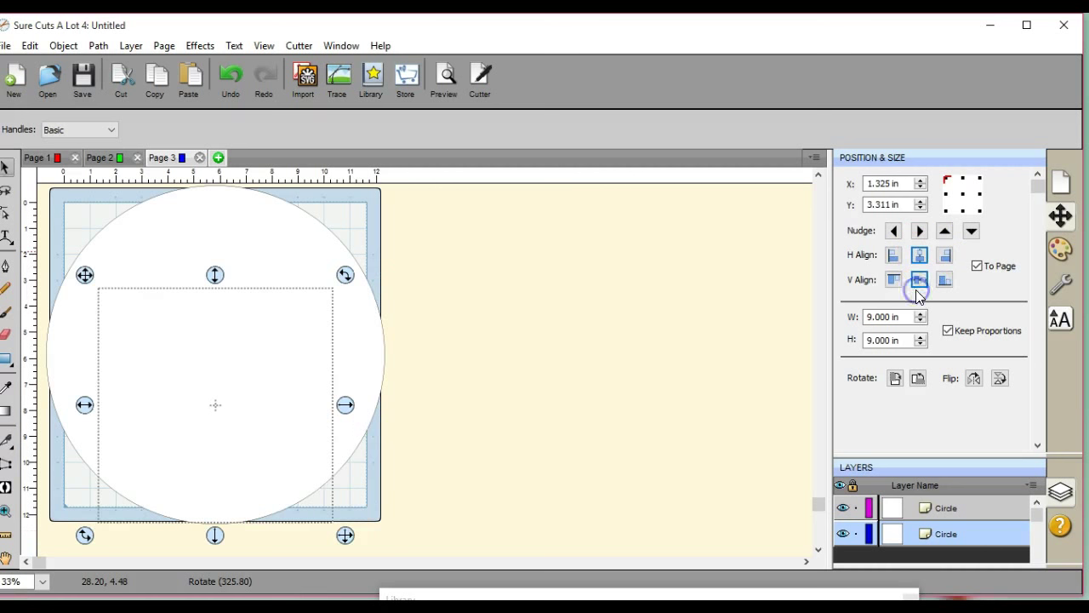
pyautogui.click(917, 281)
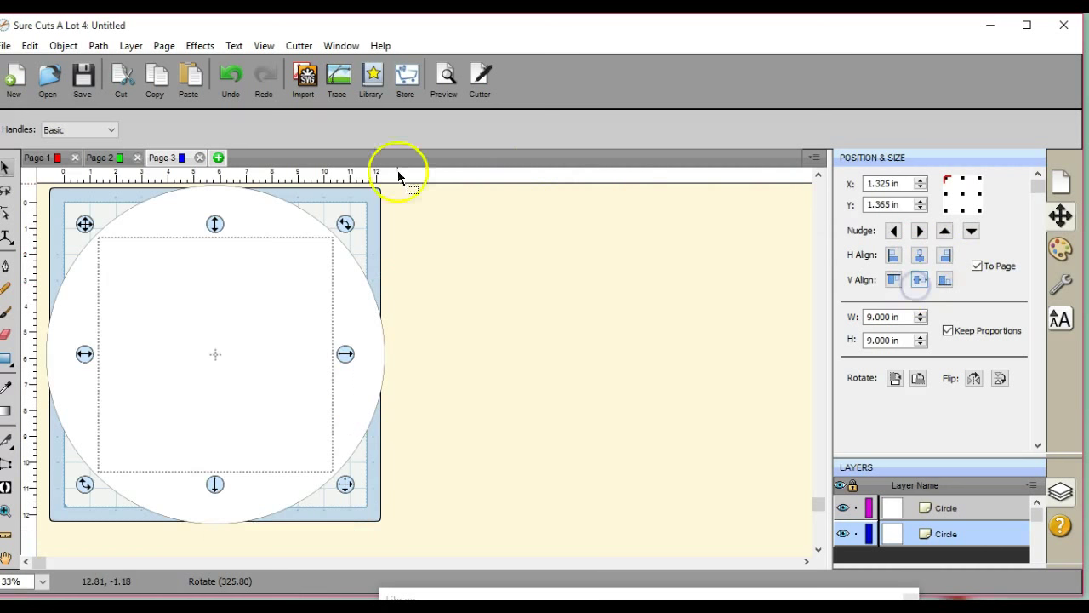
pyautogui.click(69, 45)
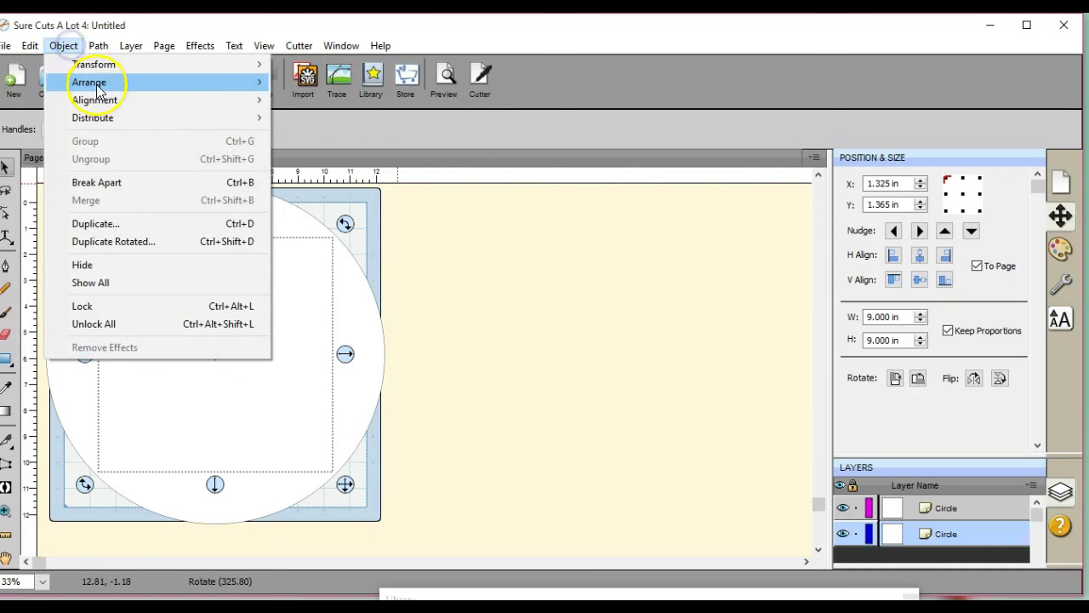
pyautogui.click(336, 81)
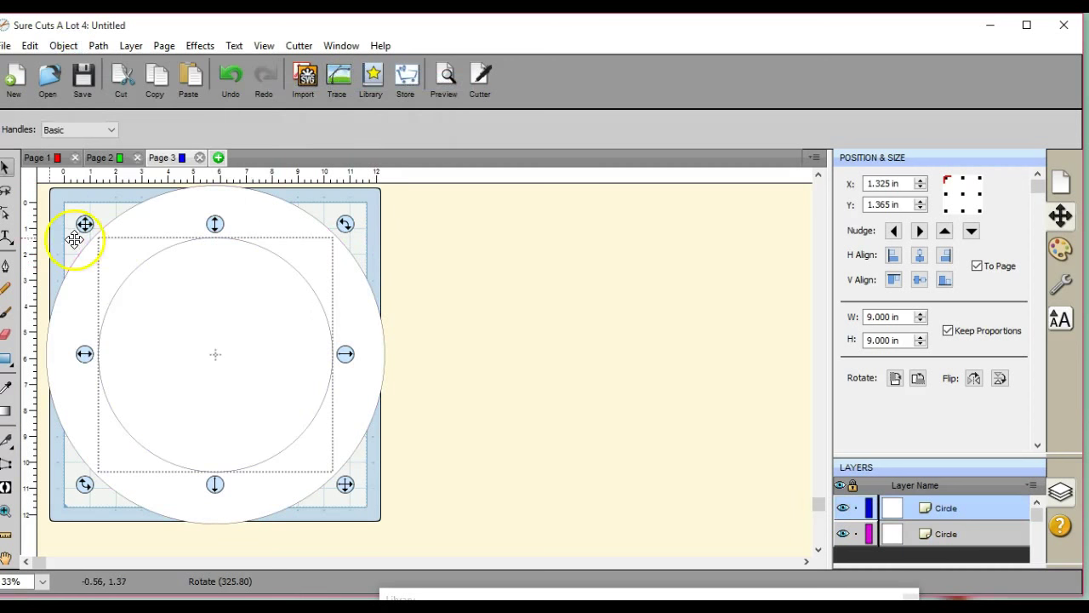
# Step: Add the text "Cookies for Santa" in the Merry_Christmas font with the Type on Arch tool
pyautogui.click(6, 238)
pyautogui.click(47, 295)
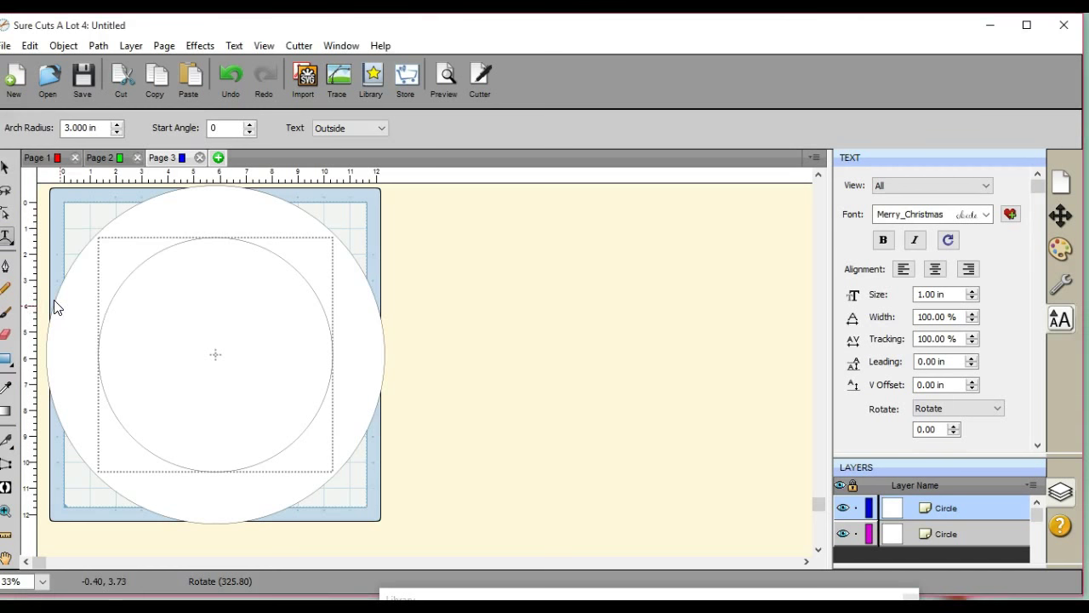
pyautogui.click(82, 298)
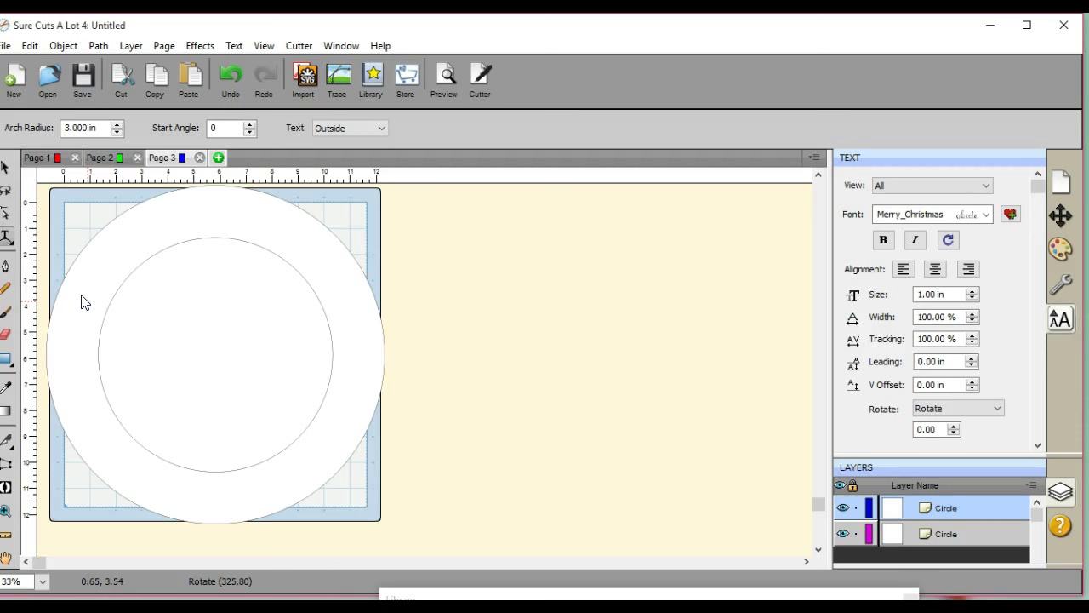
pyautogui.write('Cookies ')
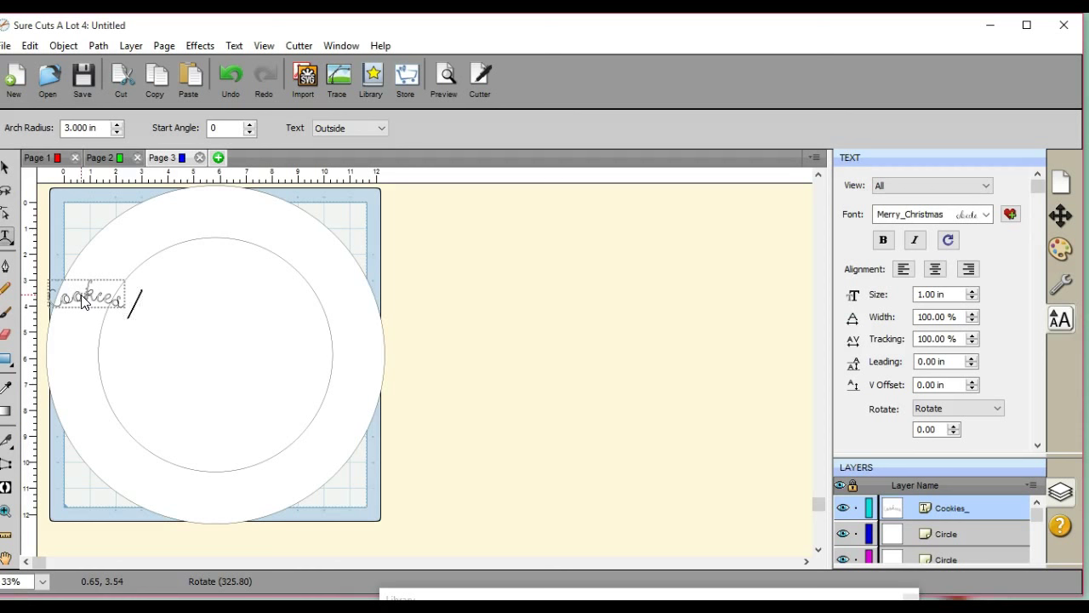
pyautogui.write('for')
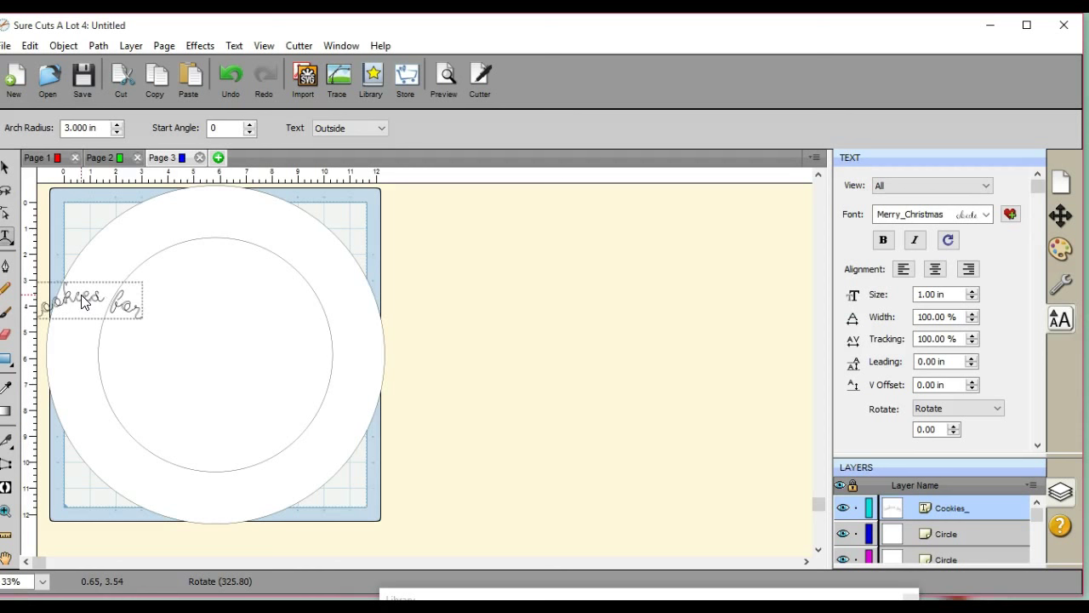
pyautogui.write(' Sa')
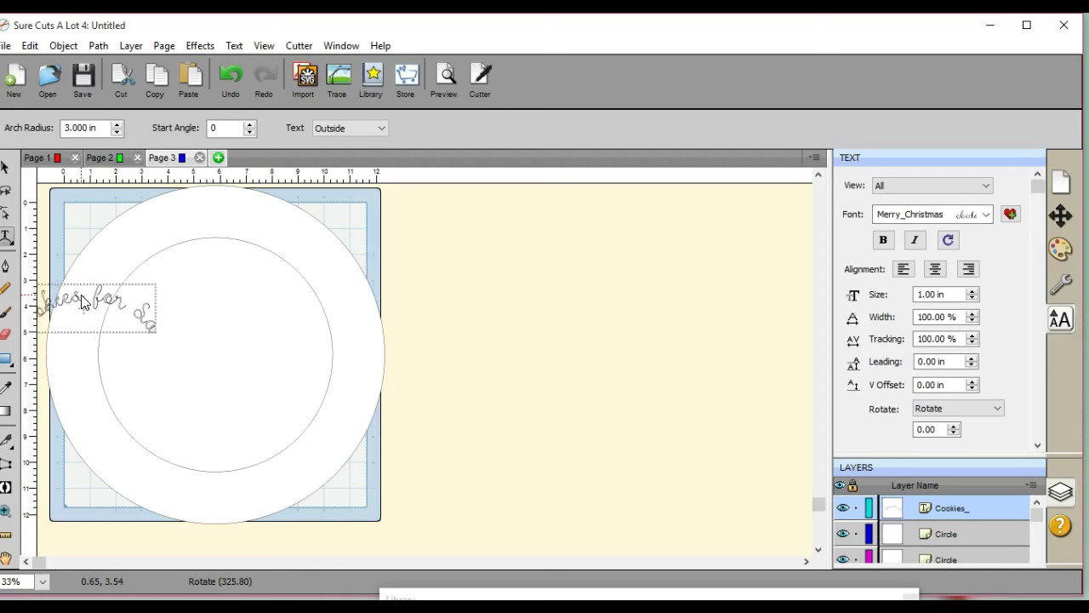
pyautogui.write('lta')
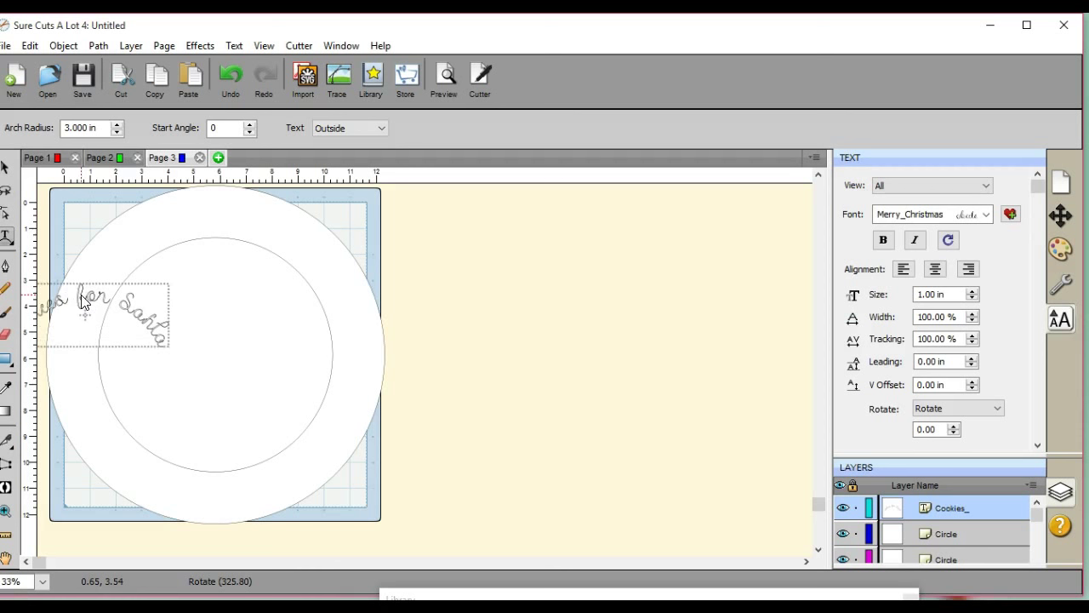
# Step: Move the arched Cookies for Santa text into the upper part of the ring between the circles and enlarge it to about 11 in wide
pyautogui.click(4, 171)
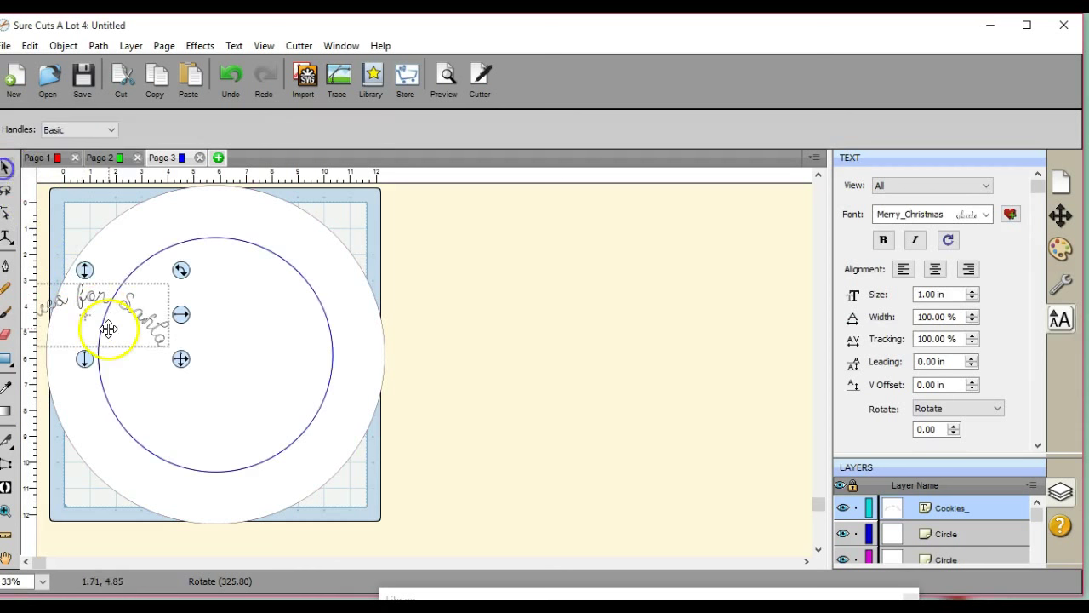
pyautogui.moveTo(85, 312)
pyautogui.mouseDown()
pyautogui.moveTo(164, 250)
pyautogui.moveTo(85, 287)
pyautogui.moveTo(85, 309)
pyautogui.mouseUp()
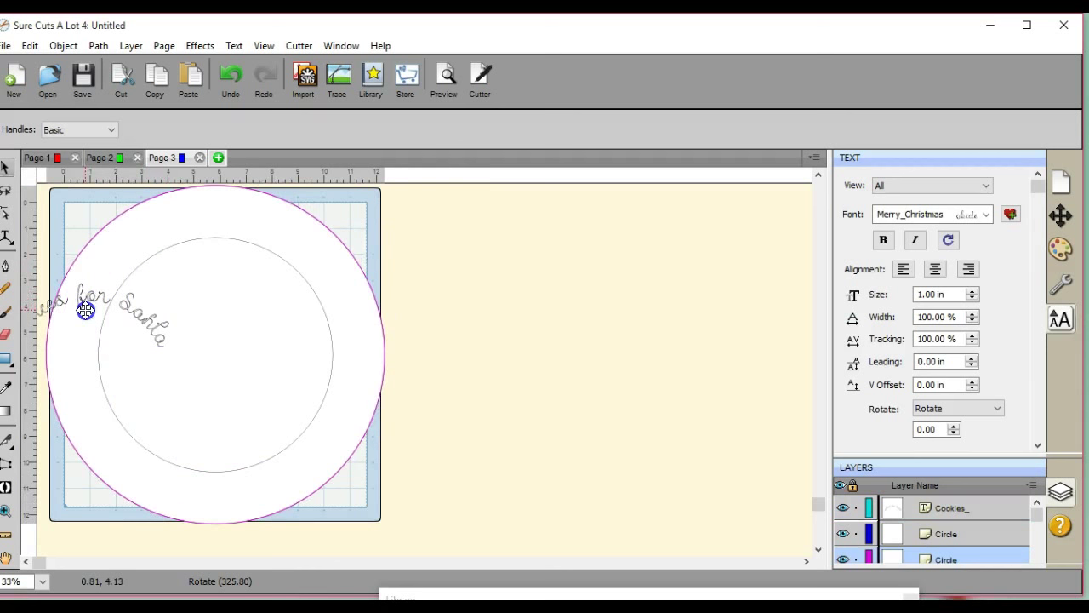
pyautogui.click(464, 295)
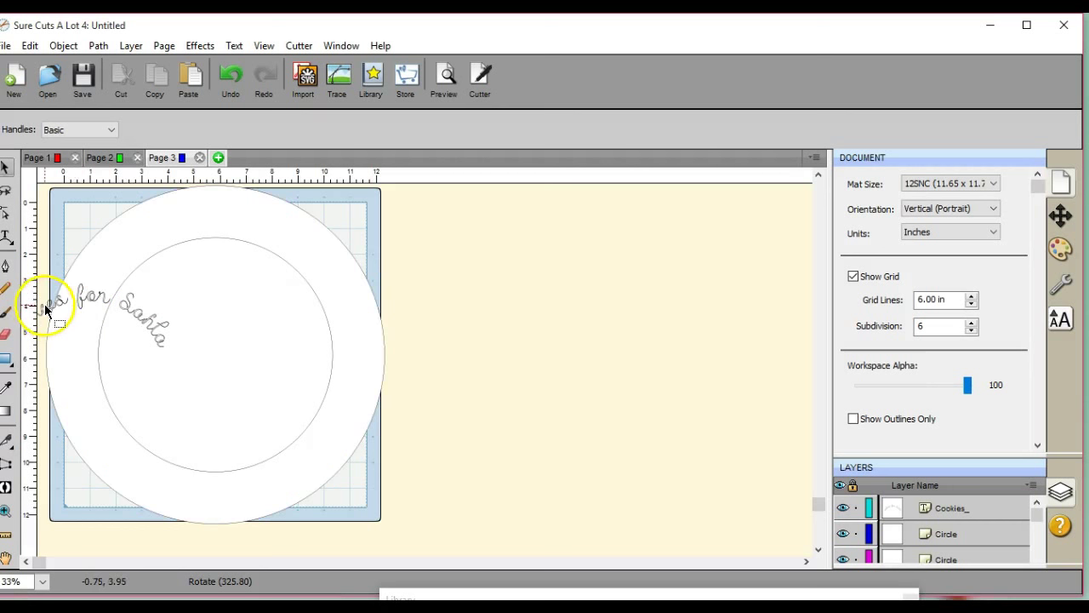
pyautogui.moveTo(44, 313); pyautogui.dragTo(108, 269)
pyautogui.moveTo(250, 280); pyautogui.dragTo(375, 285)
pyautogui.click(220, 267)
pyautogui.moveTo(220, 266); pyautogui.dragTo(216, 184)
pyautogui.moveTo(213, 287); pyautogui.dragTo(178, 342)
pyautogui.click(207, 267)
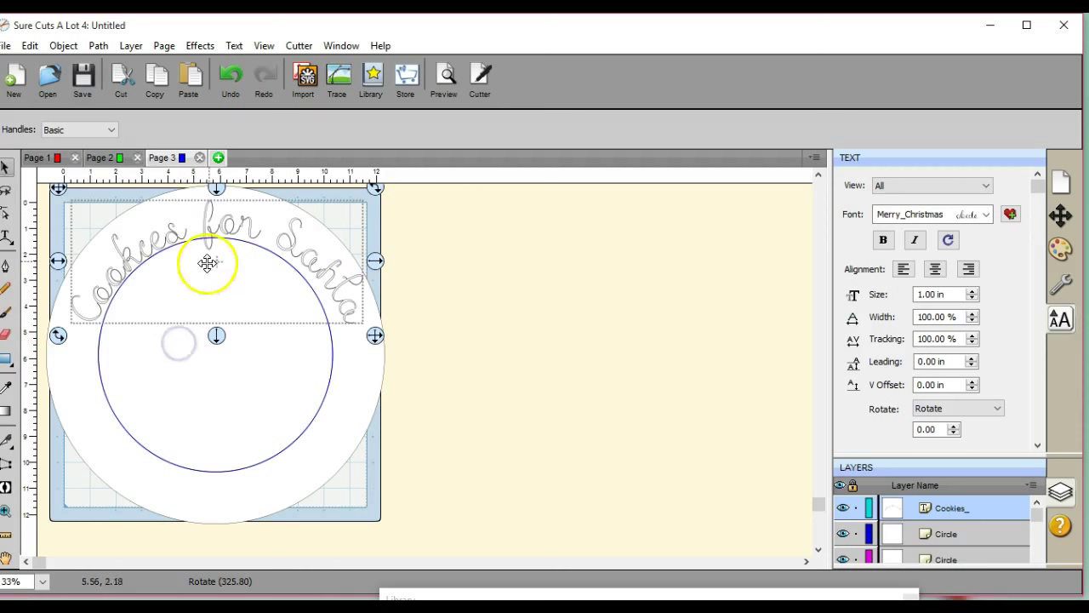
# Step: Nudge the Cookies for Santa text slightly up and left, and shift the outer 13 in circle slightly to the right
pyautogui.click(218, 191)
pyautogui.moveTo(217, 191); pyautogui.dragTo(212, 187)
pyautogui.click(122, 243)
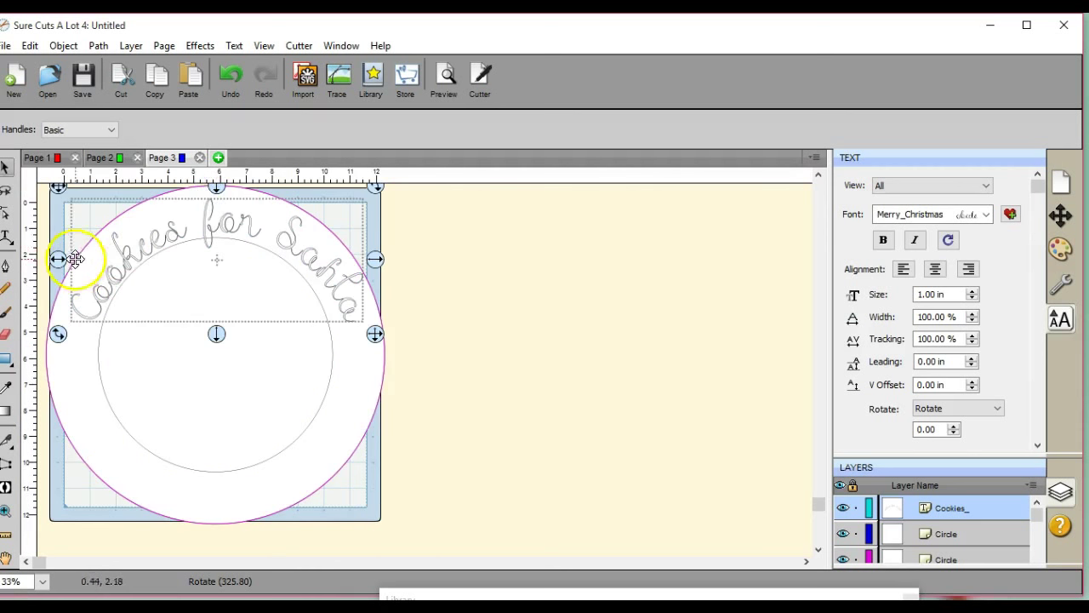
pyautogui.moveTo(58, 263); pyautogui.dragTo(49, 259)
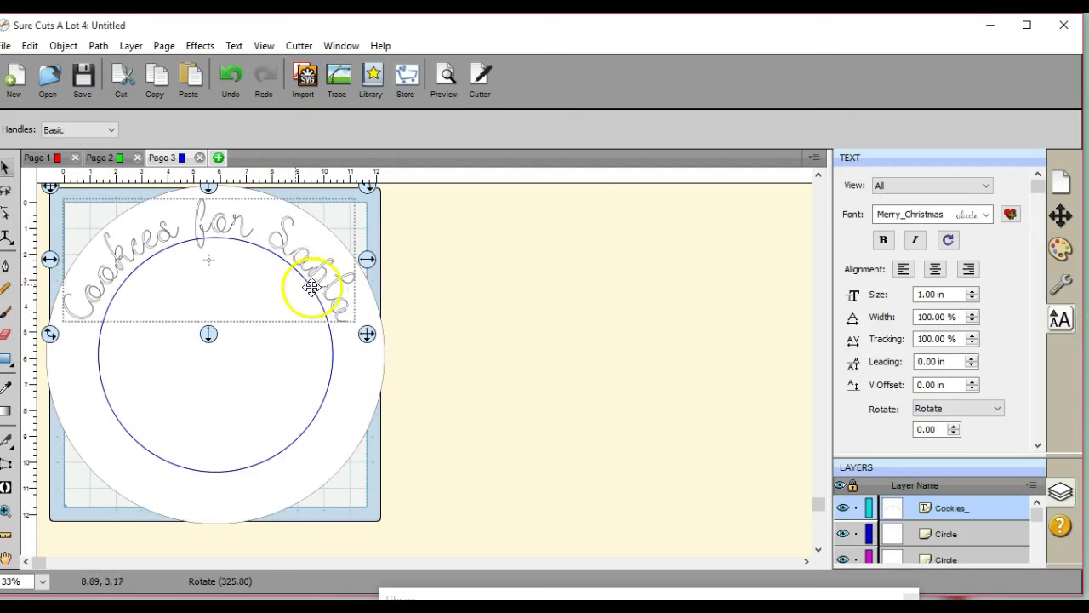
pyautogui.click(54, 260)
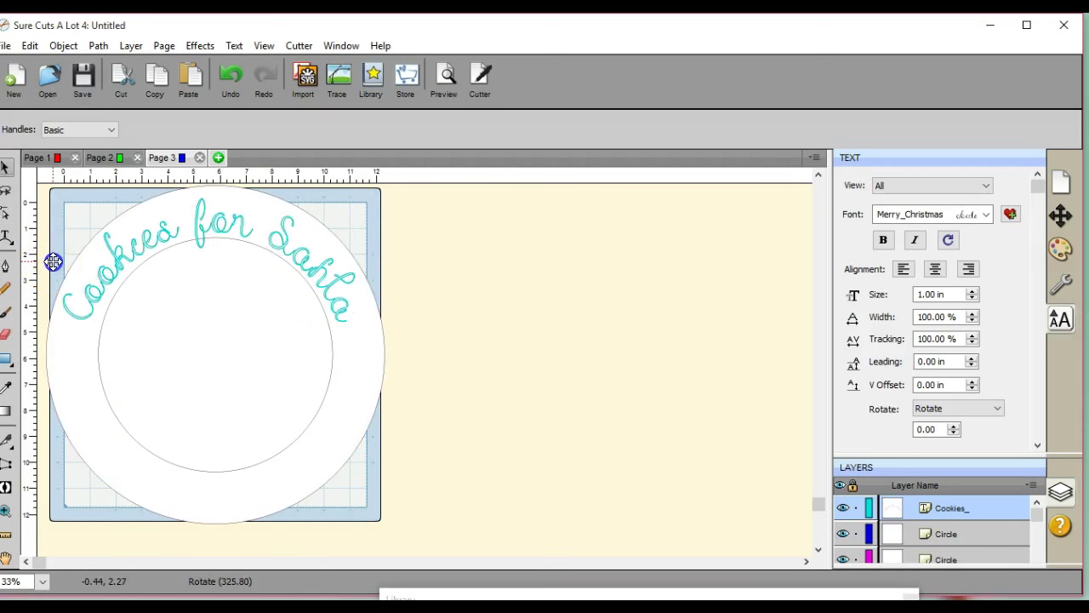
pyautogui.click(54, 260)
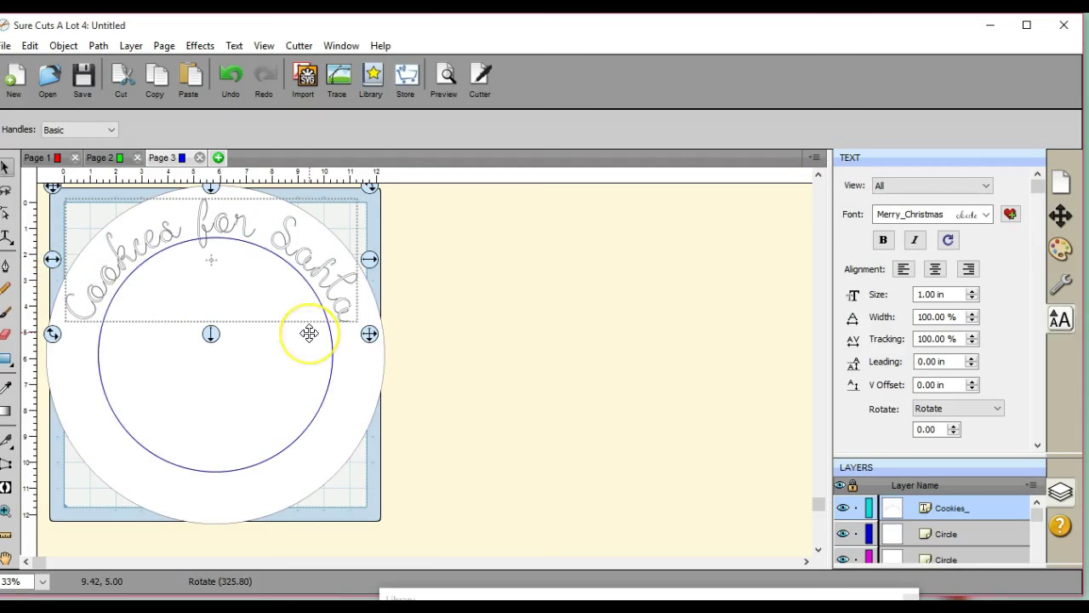
pyautogui.click(379, 281)
pyautogui.moveTo(379, 281); pyautogui.dragTo(330, 239)
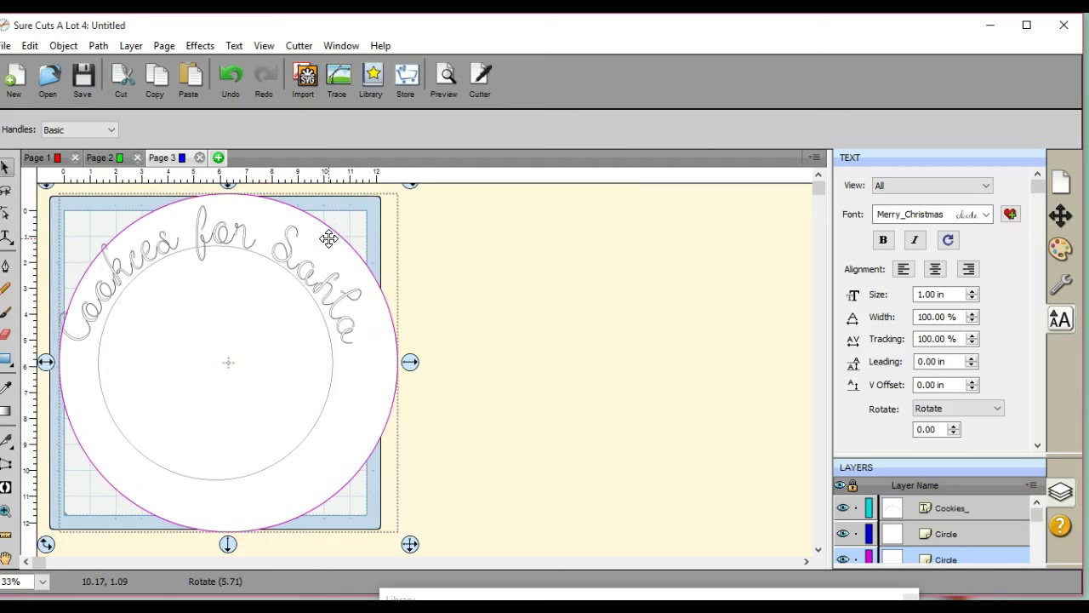
# Step: Center the outer 13 in circle horizontally and vertically on the page
pyautogui.click(1060, 218)
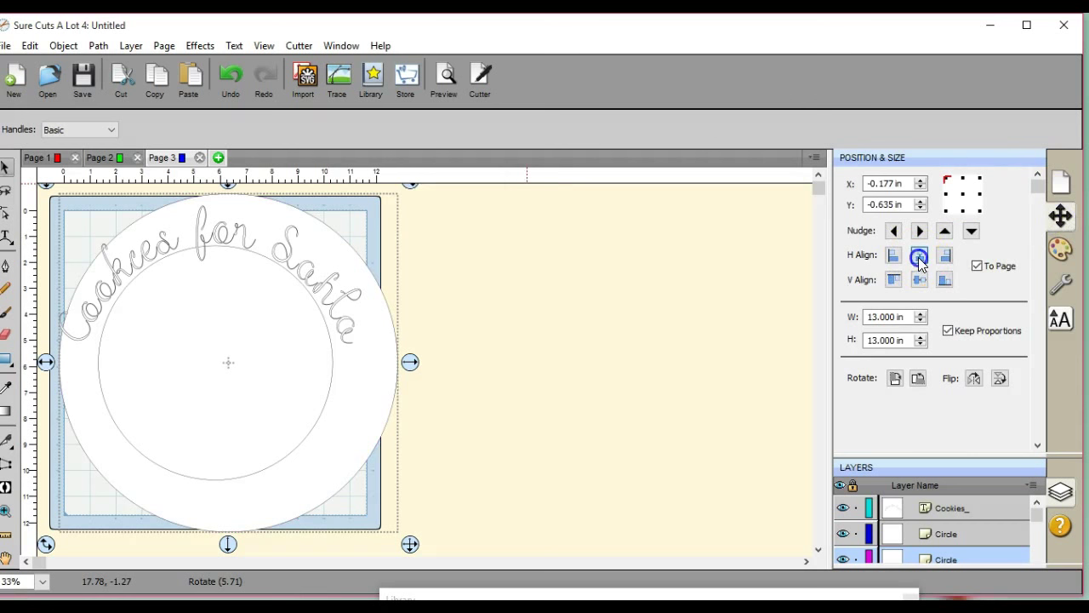
pyautogui.click(920, 255)
pyautogui.click(919, 280)
pyautogui.click(618, 294)
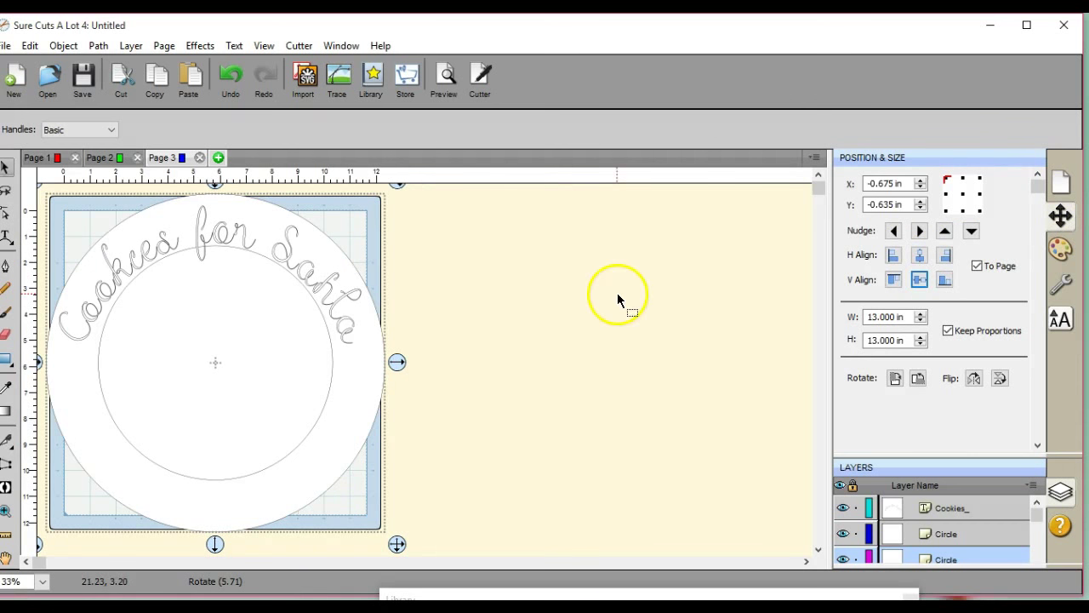
# Step: Add the text "Carrots for Rudolph" inside an arch with the Type on Arch tool near the base of the circles
pyautogui.click(11, 243)
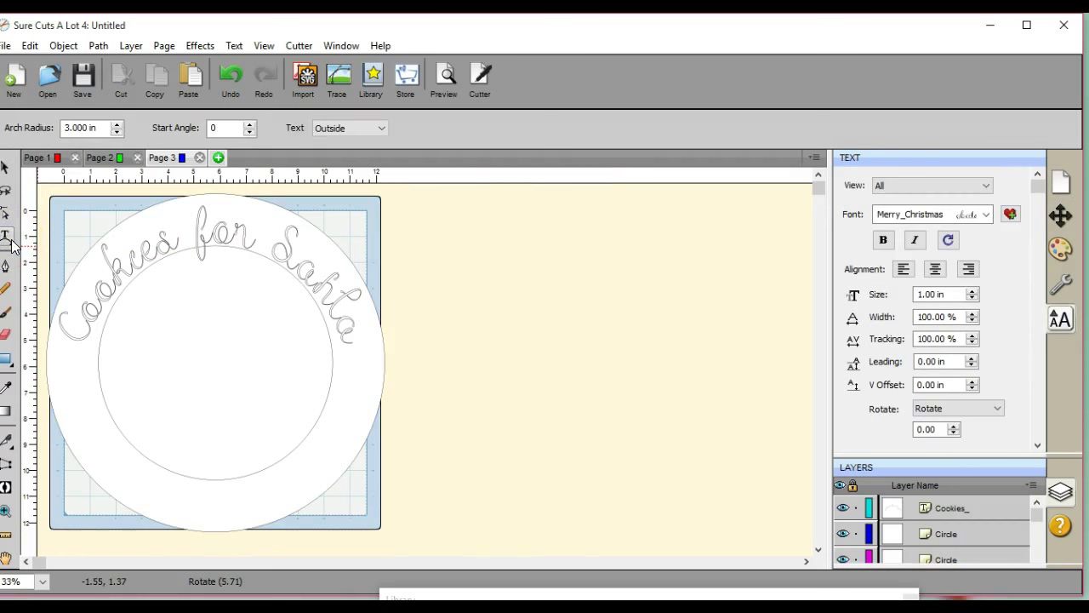
pyautogui.click(383, 129)
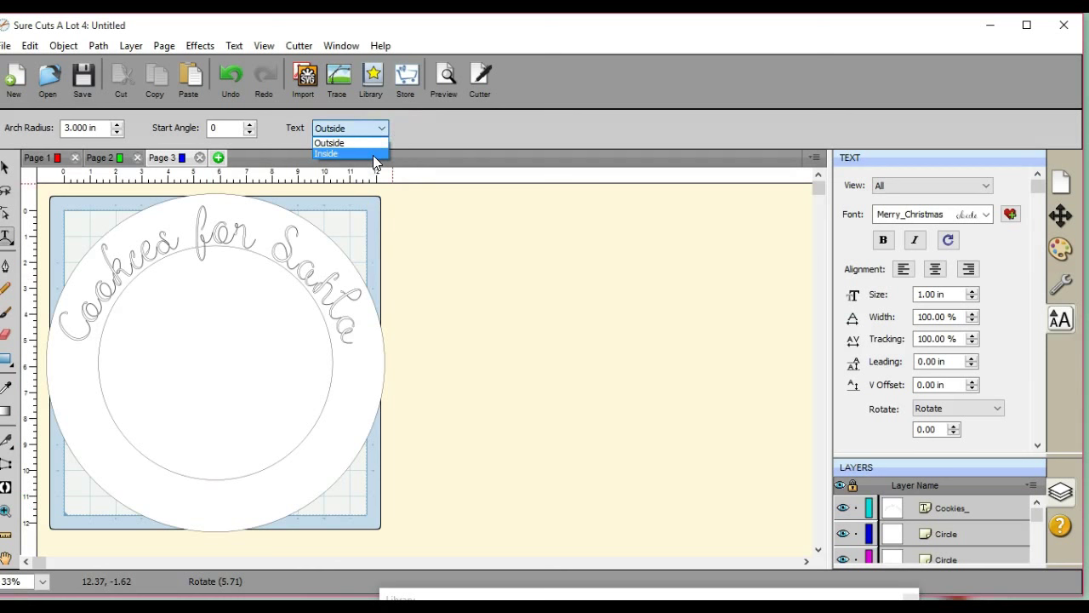
pyautogui.click(373, 154)
pyautogui.click(174, 491)
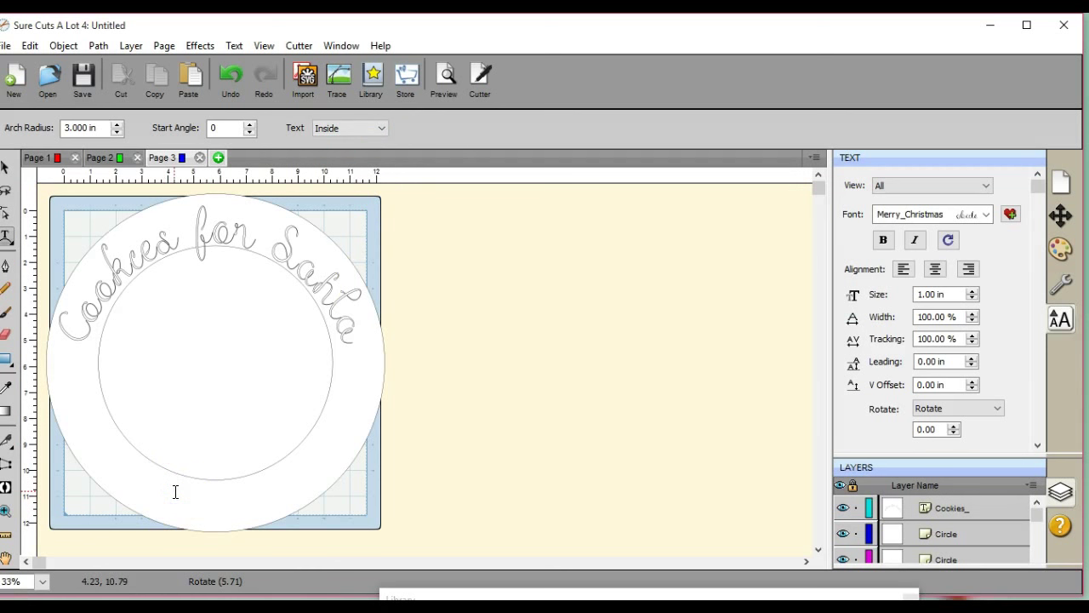
pyautogui.write('Carrots')
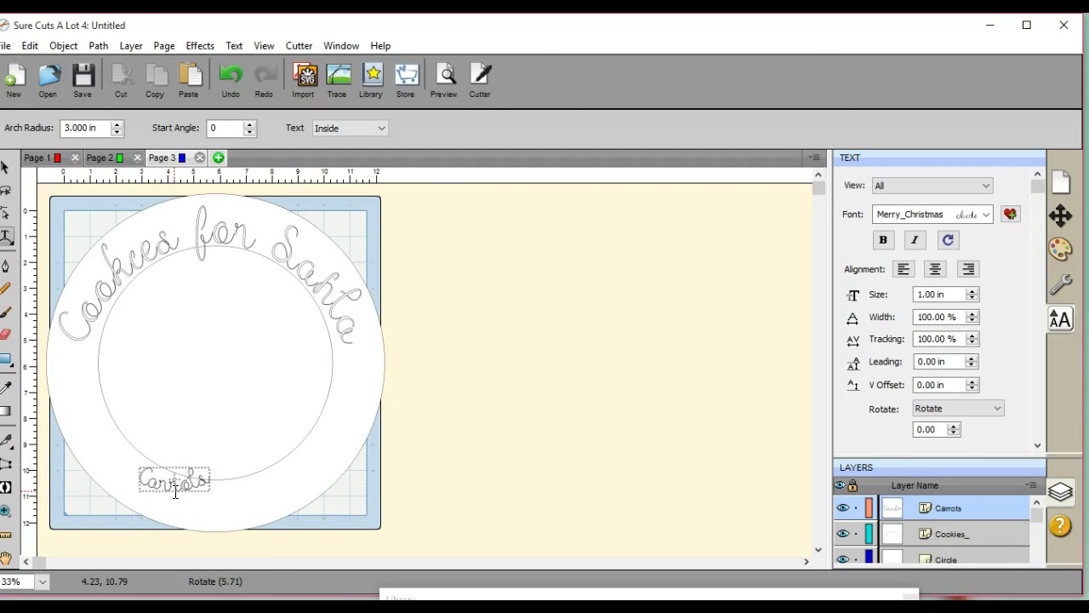
pyautogui.write(' for Rudolph')
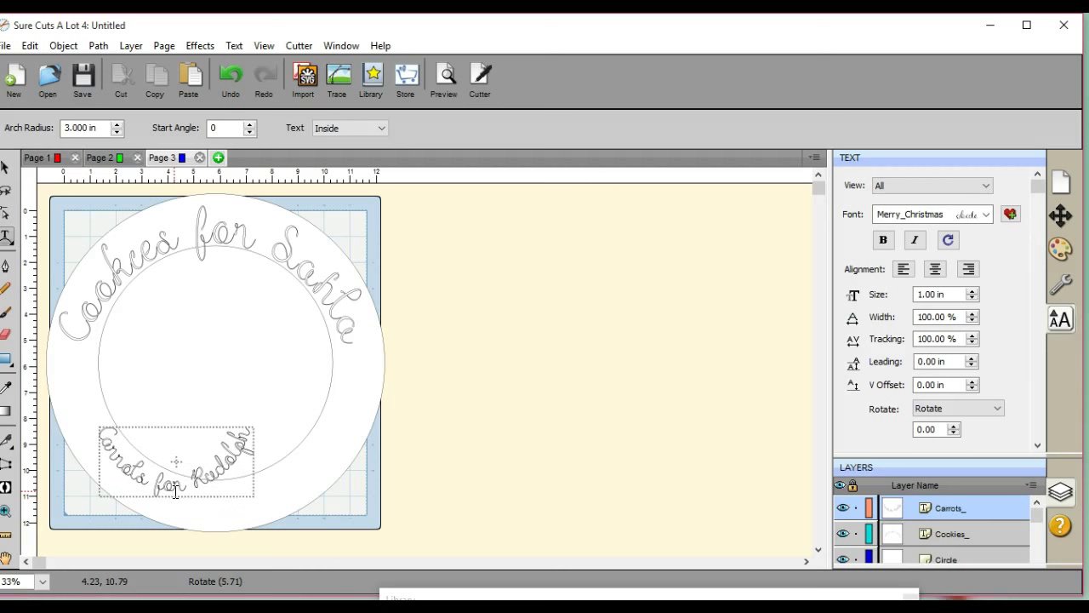
# Step: Enlarge the Carrots for Rudolph text to about 11.5 in wide and move it into the lower part of the ring
pyautogui.click(5, 168)
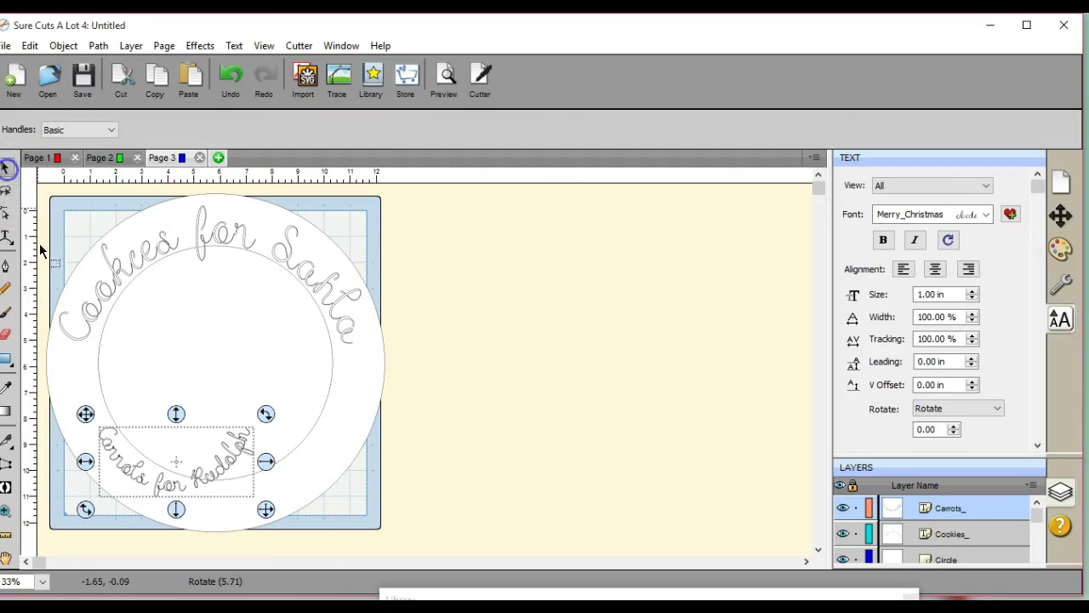
pyautogui.moveTo(85, 413); pyautogui.dragTo(61, 394)
pyautogui.moveTo(236, 449); pyautogui.dragTo(228, 547)
pyautogui.click(223, 393)
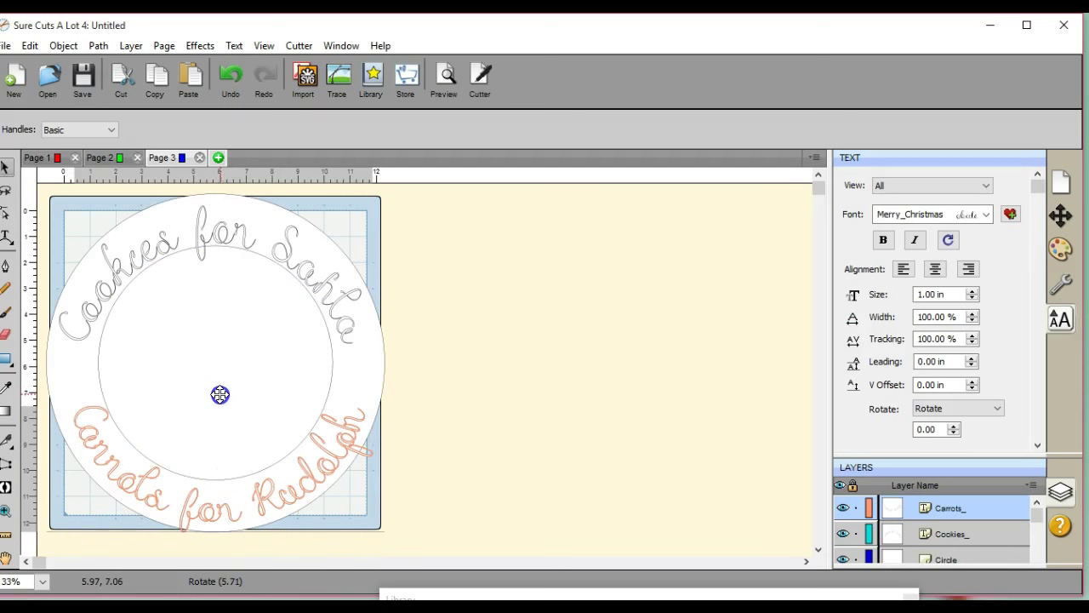
pyautogui.click(218, 393)
pyautogui.moveTo(383, 394); pyautogui.dragTo(321, 441)
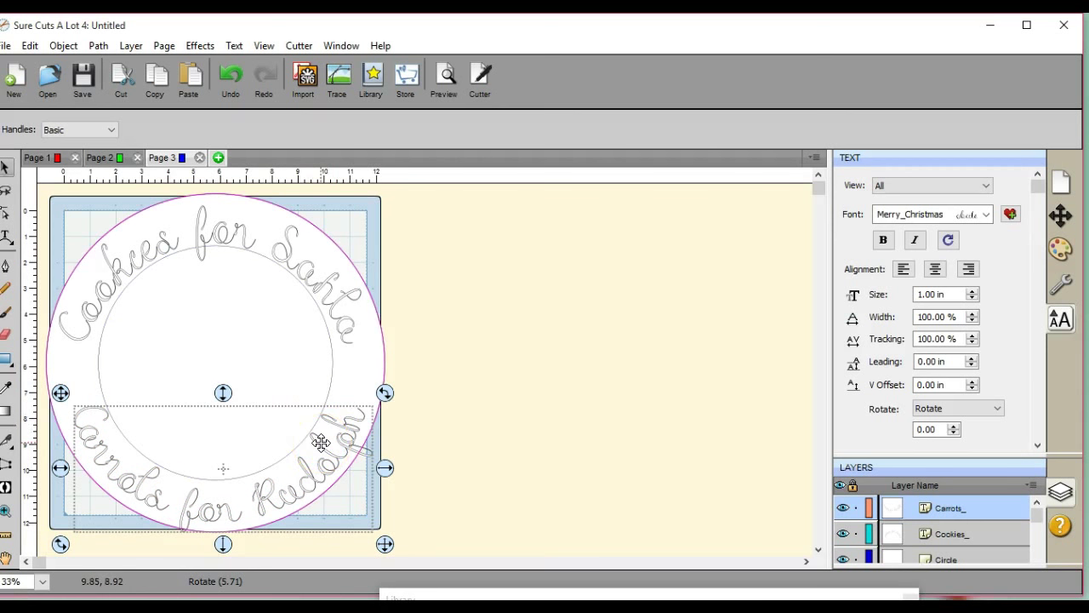
pyautogui.moveTo(321, 441); pyautogui.dragTo(321, 442)
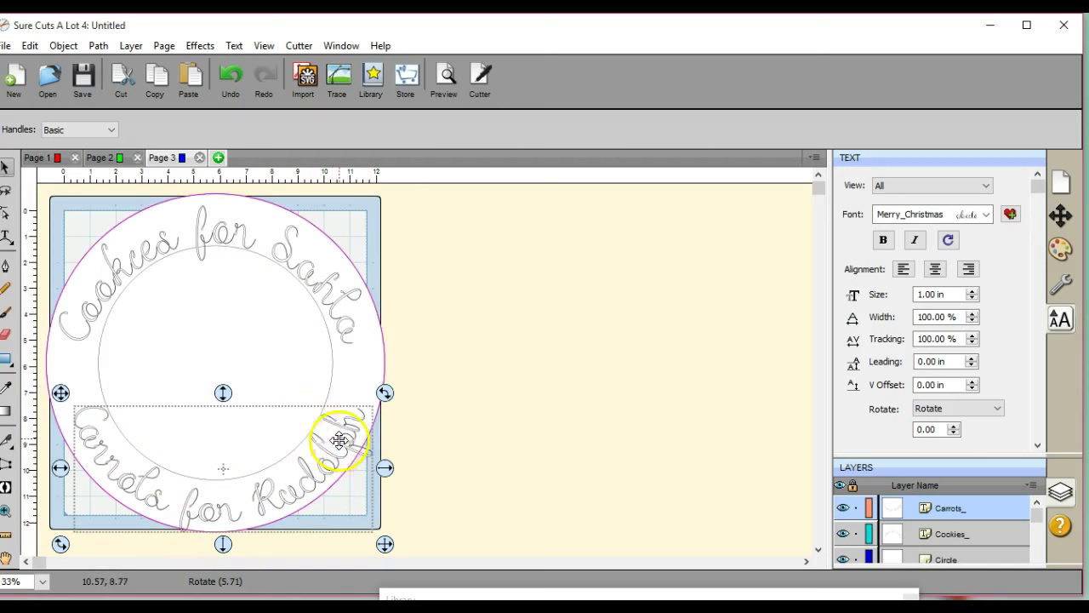
# Step: Shift the Carrots for Rudolph text slightly up and narrow it to about 10.8 in wide
pyautogui.click(223, 392)
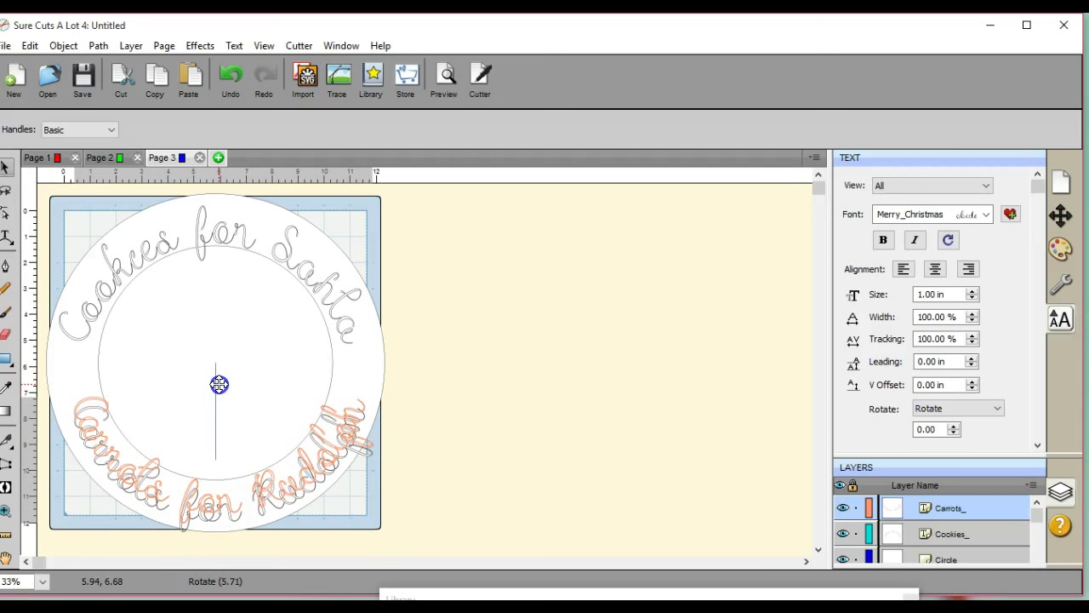
pyautogui.click(218, 384)
pyautogui.click(61, 384)
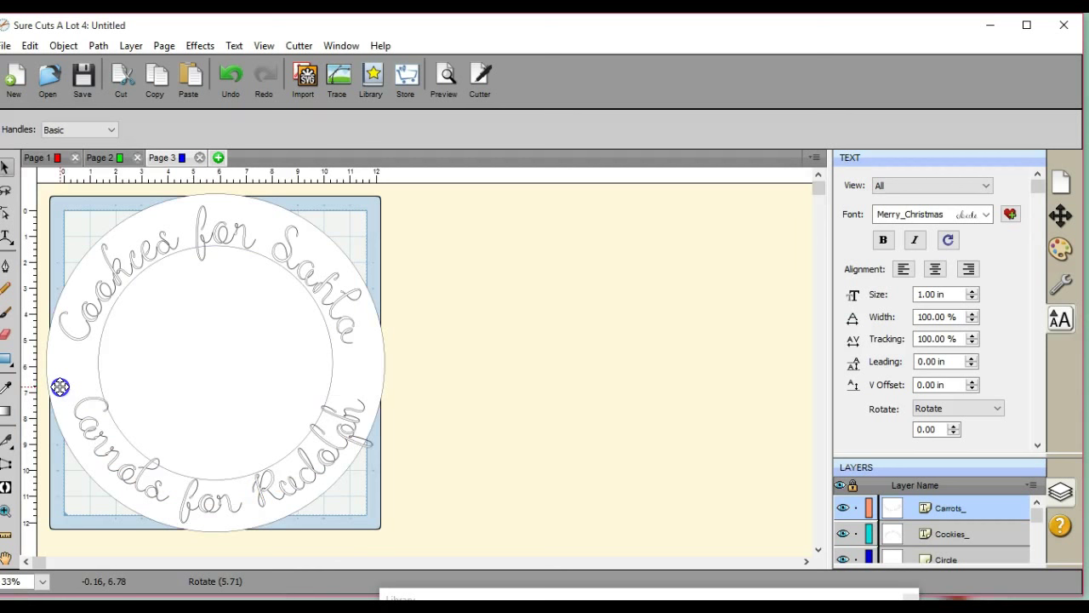
pyautogui.click(61, 383)
pyautogui.click(355, 518)
pyautogui.click(384, 457)
pyautogui.moveTo(387, 457); pyautogui.dragTo(371, 451)
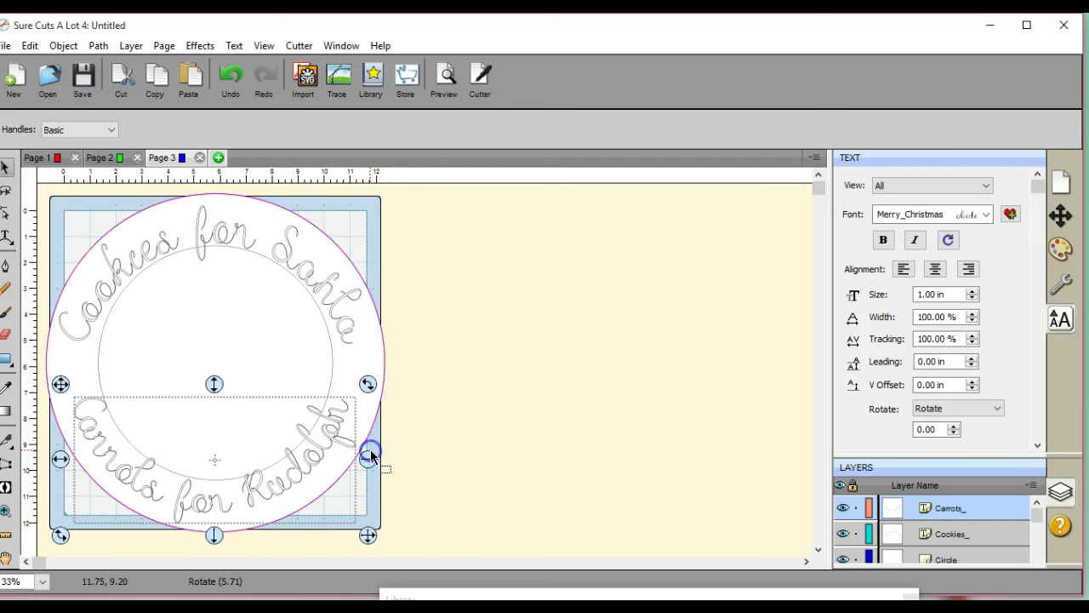
pyautogui.moveTo(58, 460); pyautogui.dragTo(66, 456)
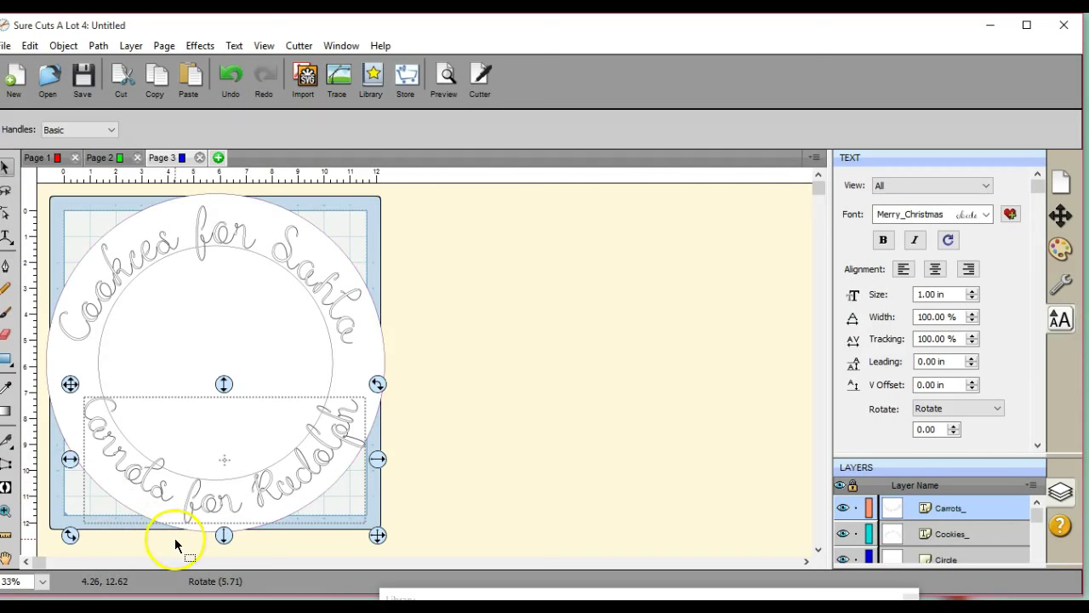
# Step: Shift the outer 13 in circle slightly left and center it on the page again, horizontally and vertically
pyautogui.click(70, 469)
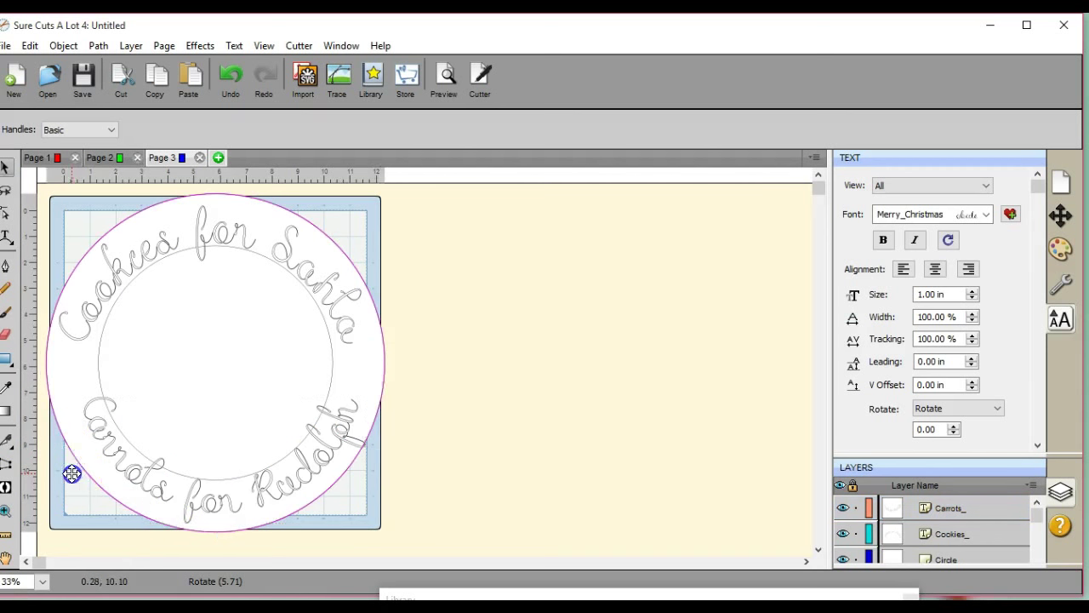
pyautogui.click(64, 473)
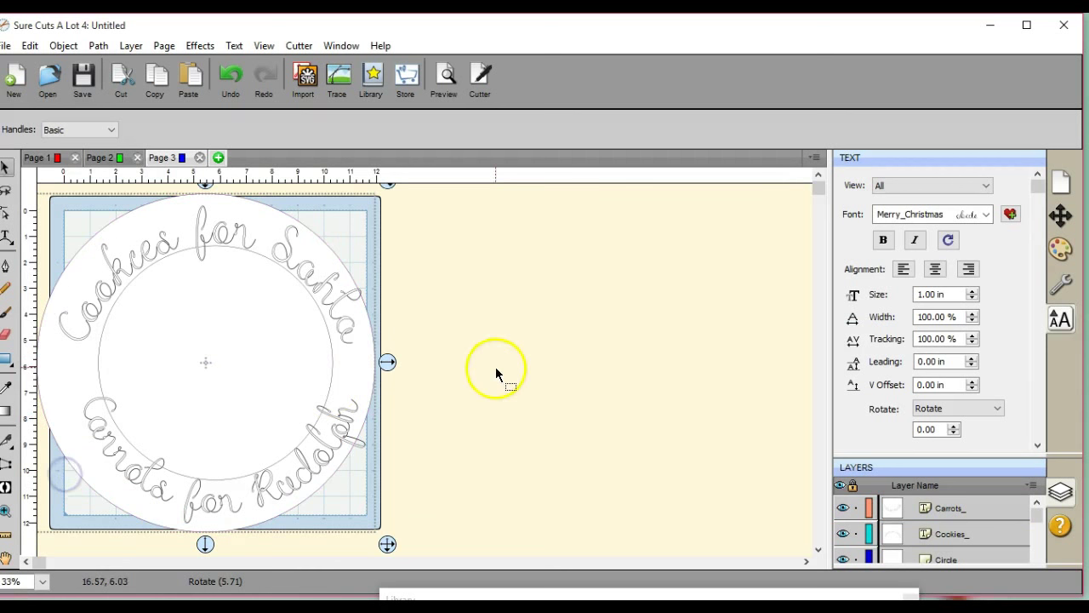
pyautogui.click(1064, 223)
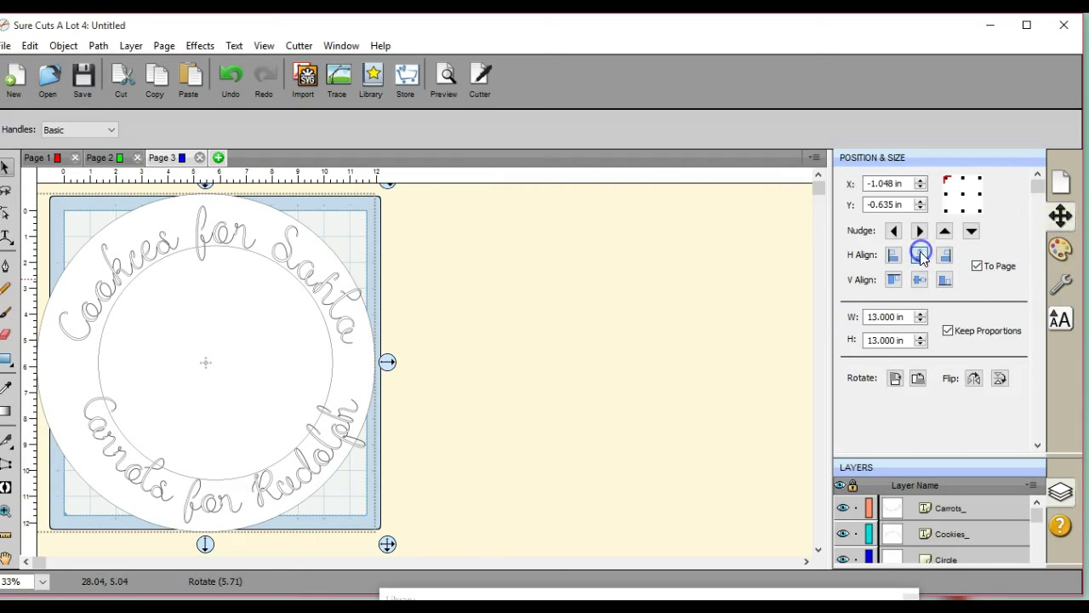
pyautogui.click(920, 253)
pyautogui.click(920, 279)
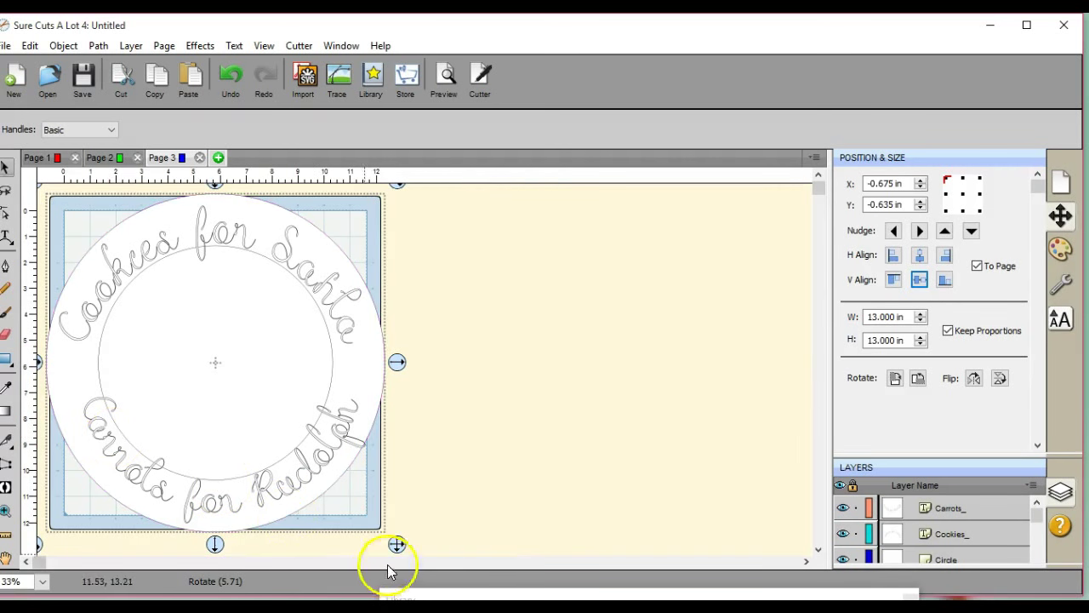
pyautogui.click(472, 520)
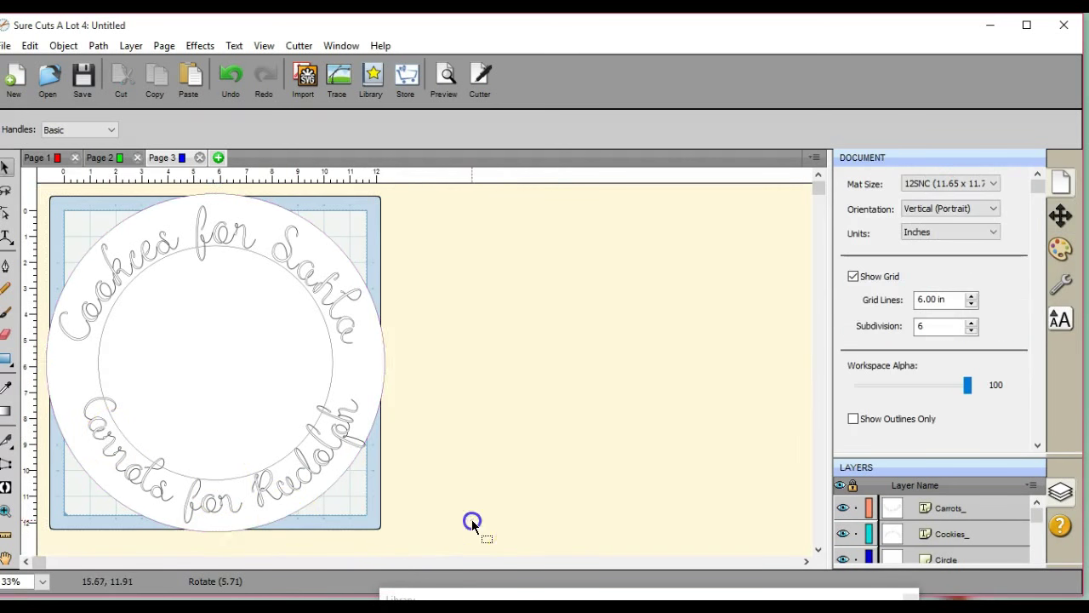
# Step: Widen the Carrots for Rudolph text to about 11.2 in and center it horizontally under the inner circle
pyautogui.click(145, 479)
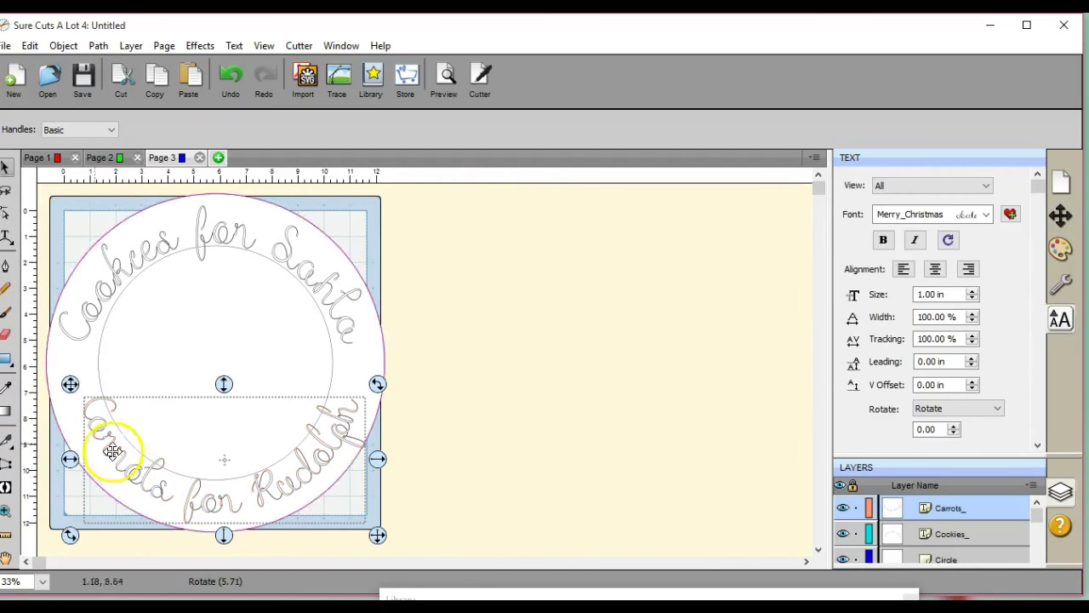
pyautogui.moveTo(70, 460); pyautogui.dragTo(57, 464)
pyautogui.moveTo(368, 462); pyautogui.dragTo(379, 463)
pyautogui.click(356, 462)
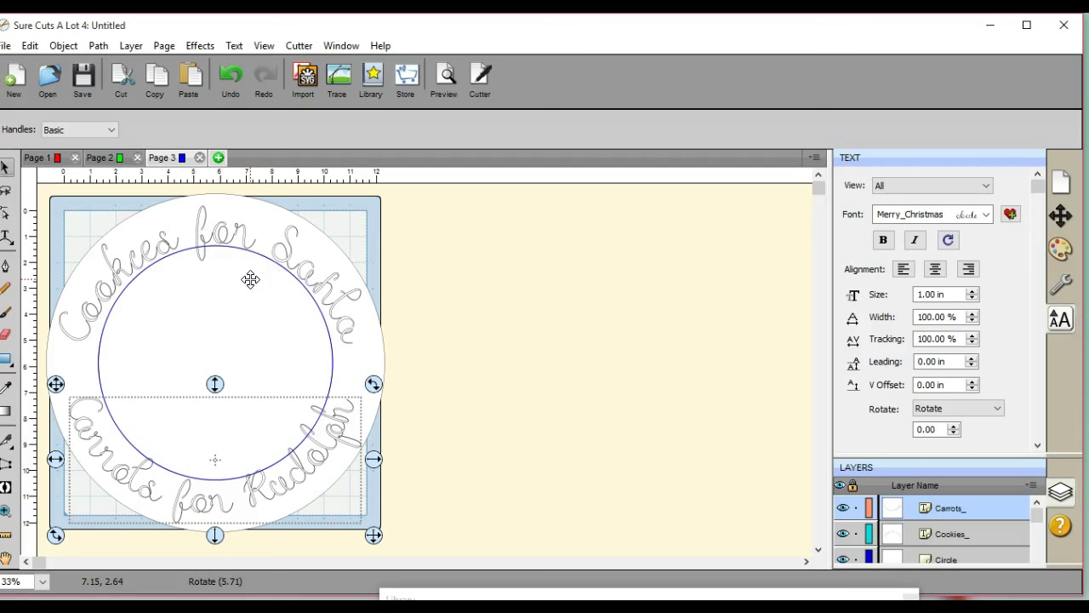
# Step: Move the 9 in and 13 in guide circles off the mat and delete both
pyautogui.click(554, 289)
pyautogui.moveTo(217, 356); pyautogui.dragTo(456, 421)
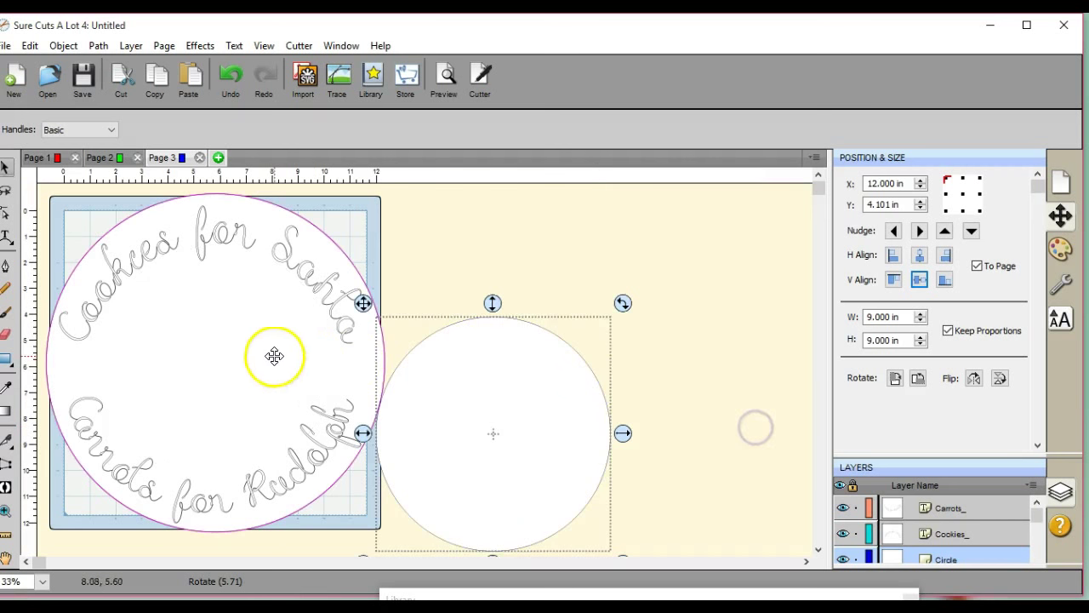
pyautogui.moveTo(250, 354); pyautogui.dragTo(677, 360)
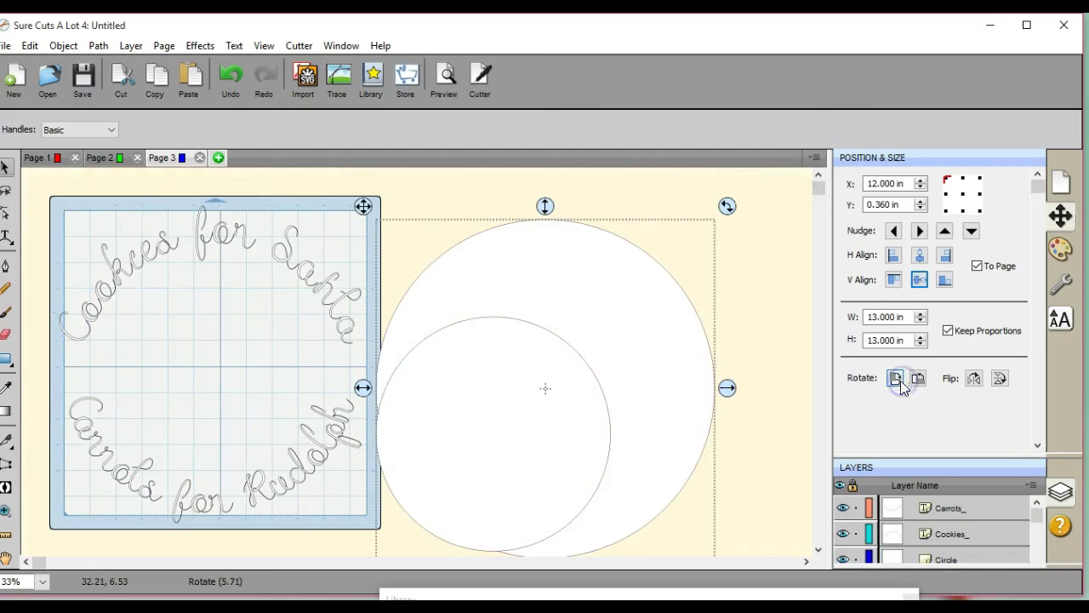
pyautogui.rightClick(550, 345)
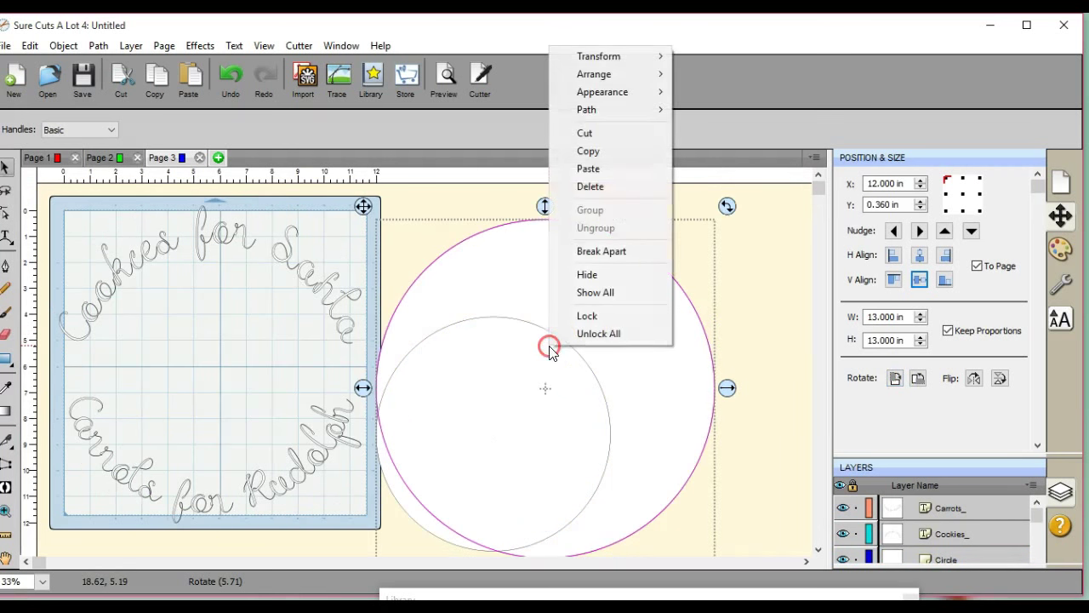
pyautogui.click(602, 186)
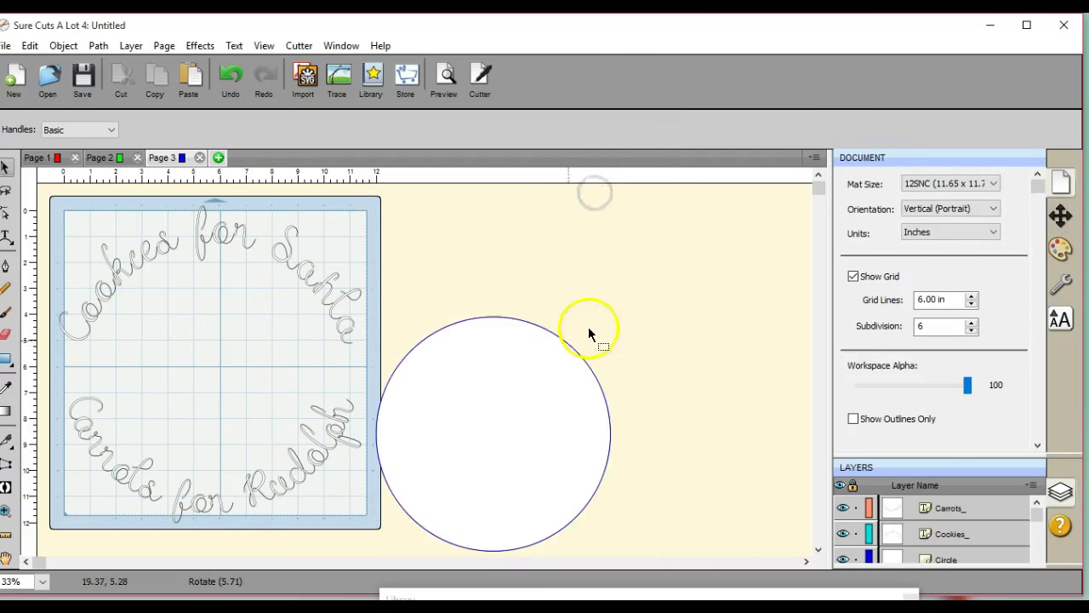
pyautogui.click(507, 392)
pyautogui.rightClick(507, 391)
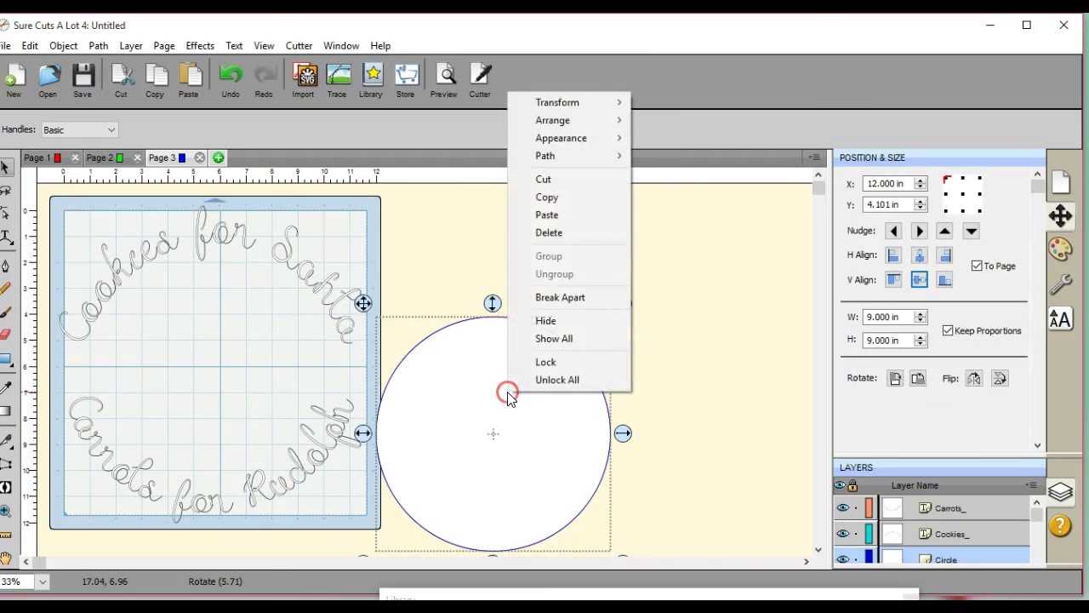
pyautogui.click(543, 233)
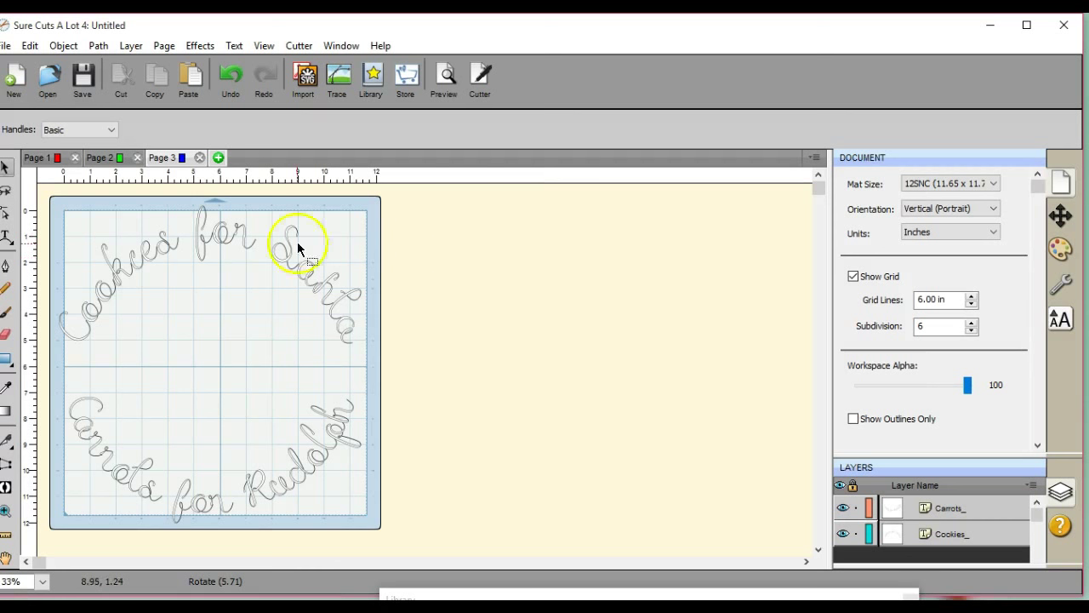
# Step: Move the Carrots for Rudolph text up about 2 in, just below the ends of the Cookies for Santa text
pyautogui.click(115, 273)
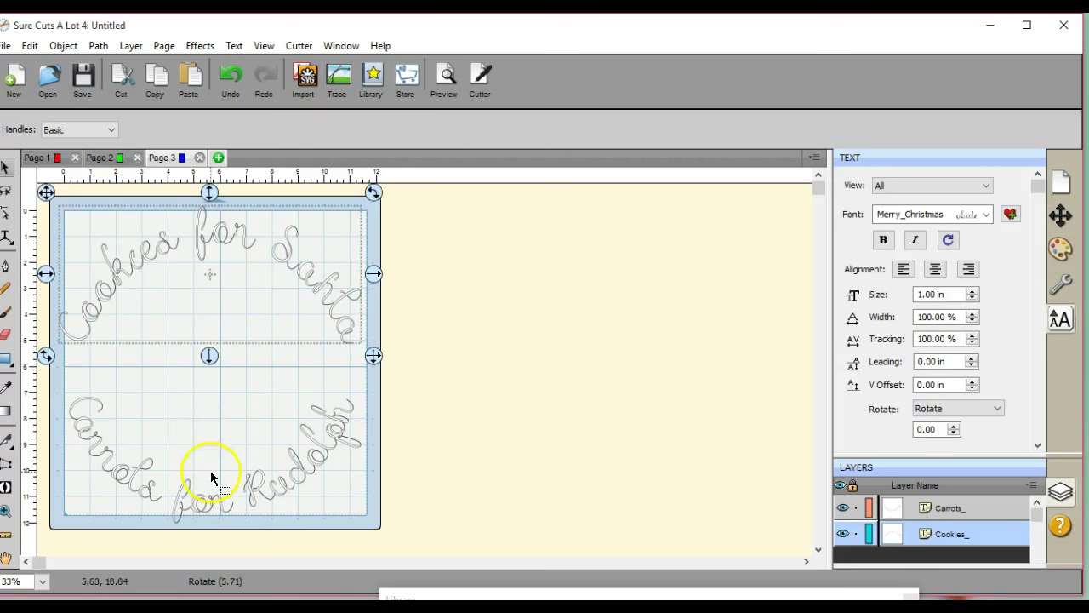
pyautogui.click(181, 516)
pyautogui.moveTo(59, 369); pyautogui.dragTo(428, 587)
pyautogui.moveTo(208, 387); pyautogui.dragTo(204, 334)
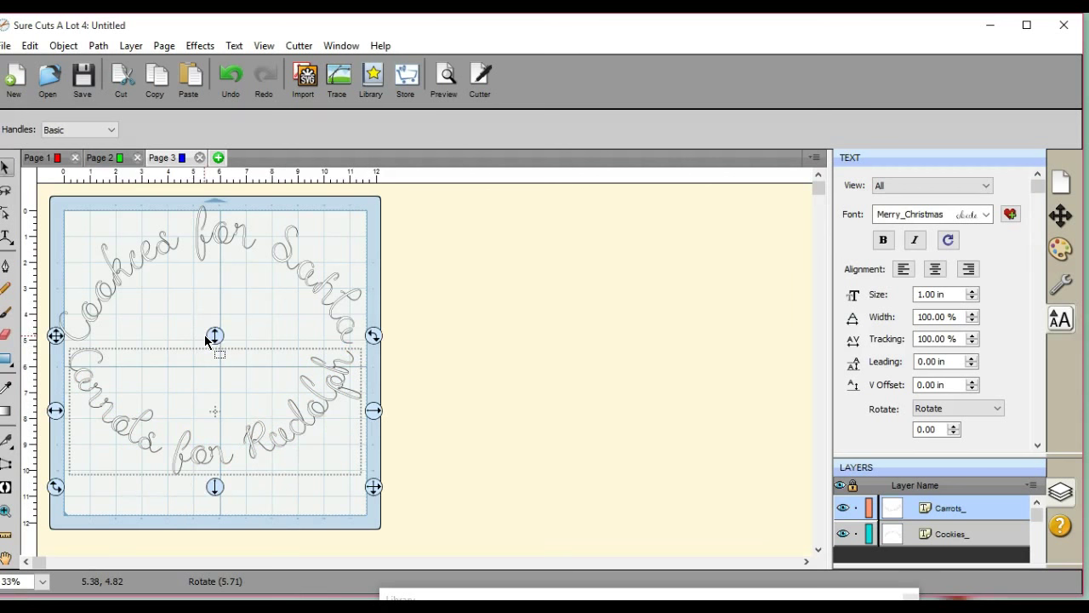
# Step: Merge the overlapping letters of the Carrots for Rudolph text with Union
pyautogui.click(93, 348)
pyautogui.click(221, 462)
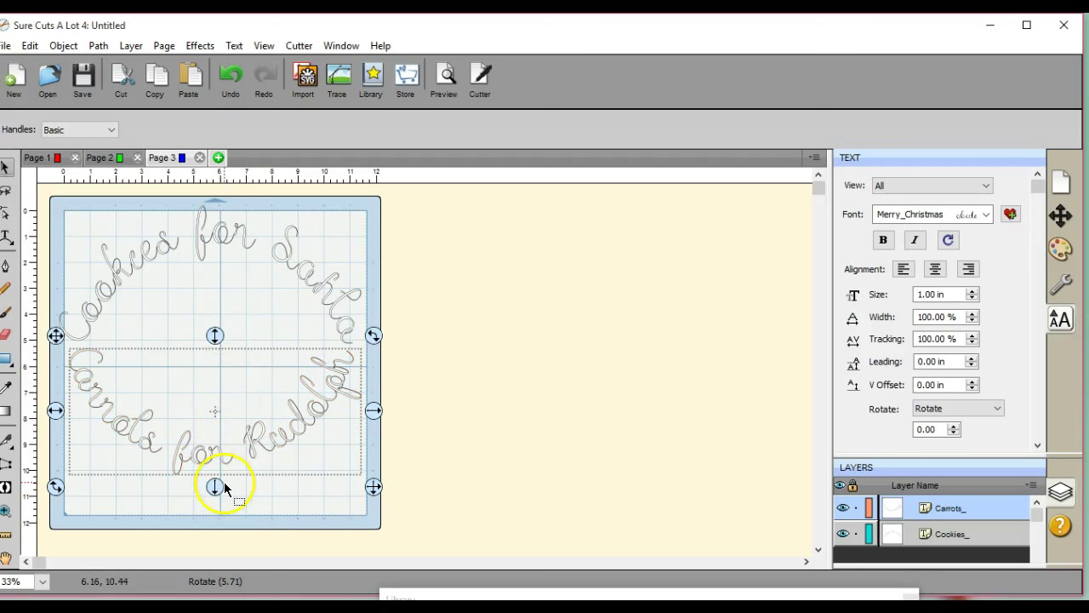
pyautogui.click(100, 46)
pyautogui.moveTo(125, 55)
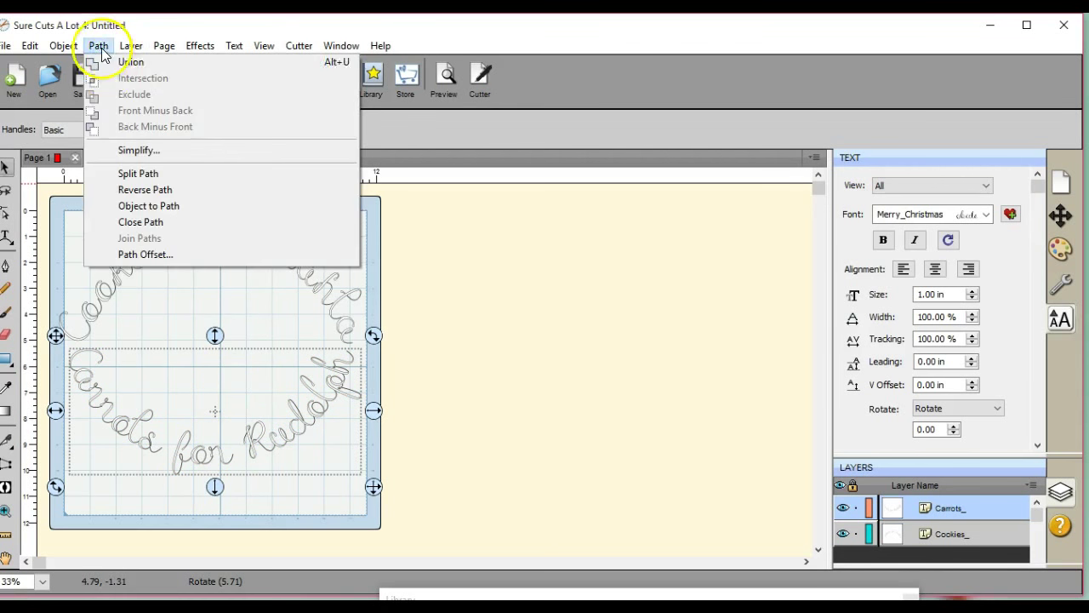
pyautogui.click(128, 65)
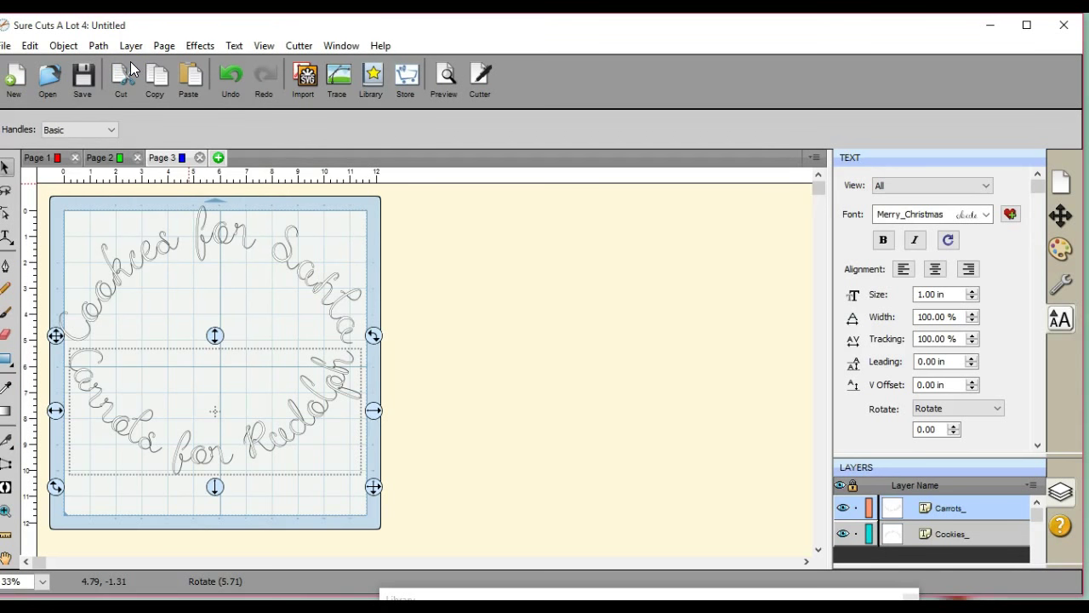
# Step: Preview the cut lines of the Cookies for Santa and Carrots for Rudolph texts
pyautogui.click(243, 225)
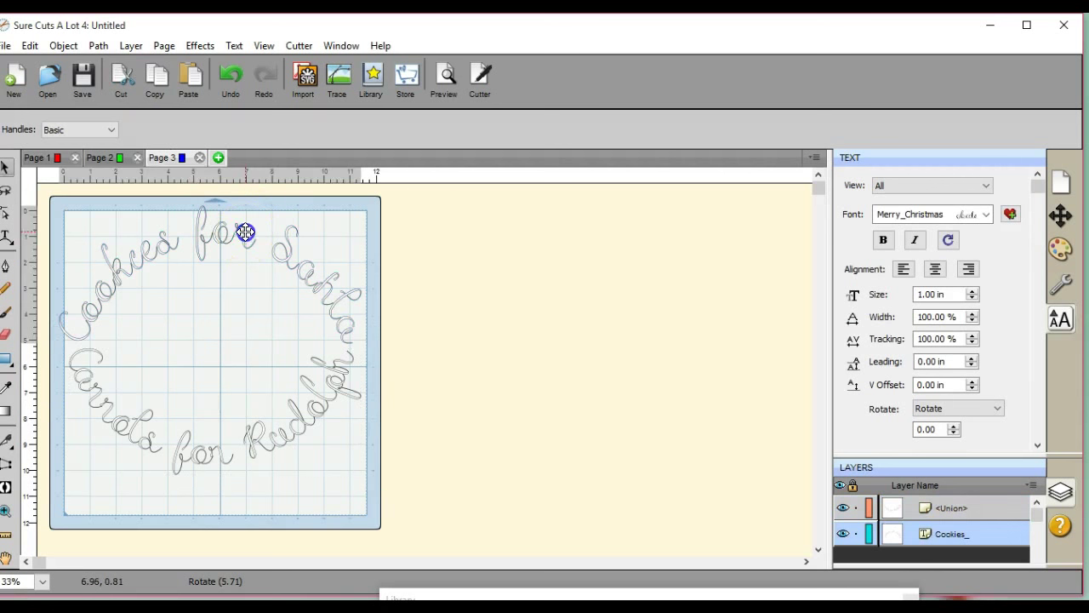
pyautogui.click(441, 83)
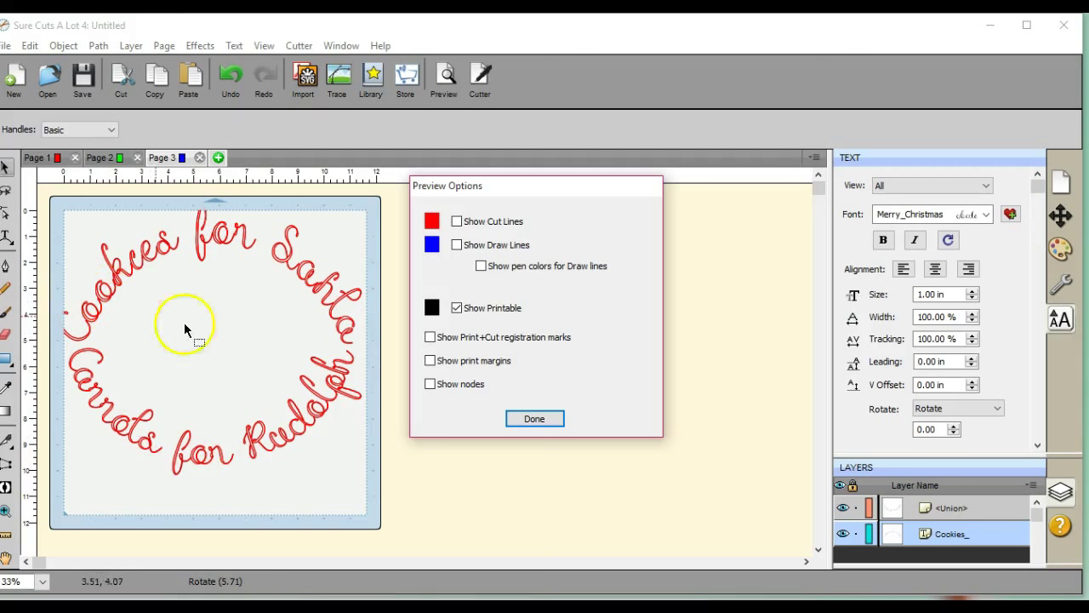
pyautogui.click(549, 425)
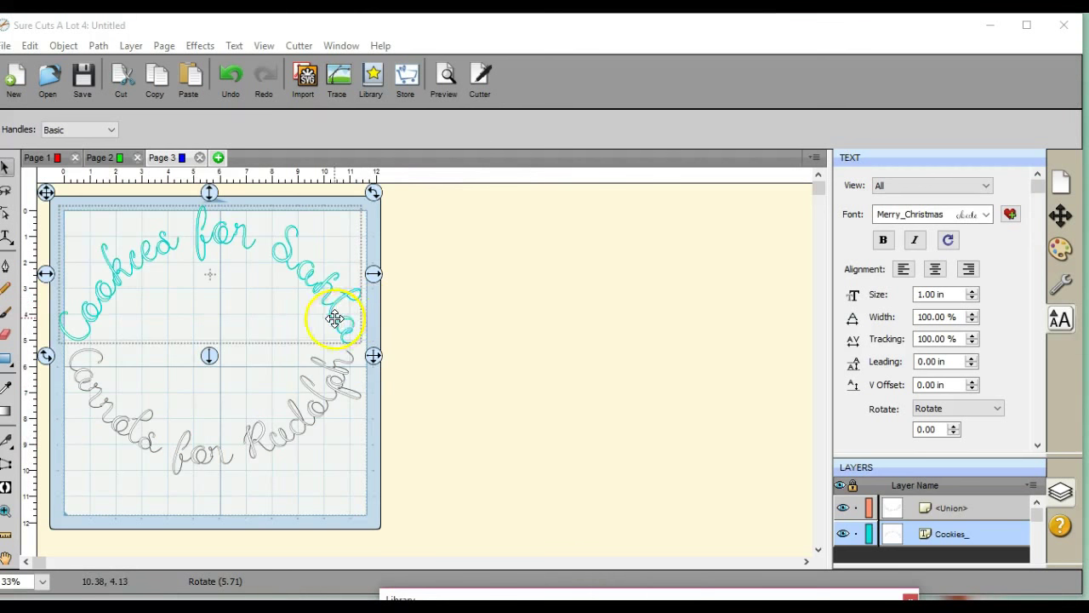
# Step: Shift the Cookies for Santa text about 0.4 in right and the Carrots for Rudolph text about 2 in down
pyautogui.moveTo(44, 275); pyautogui.dragTo(52, 281)
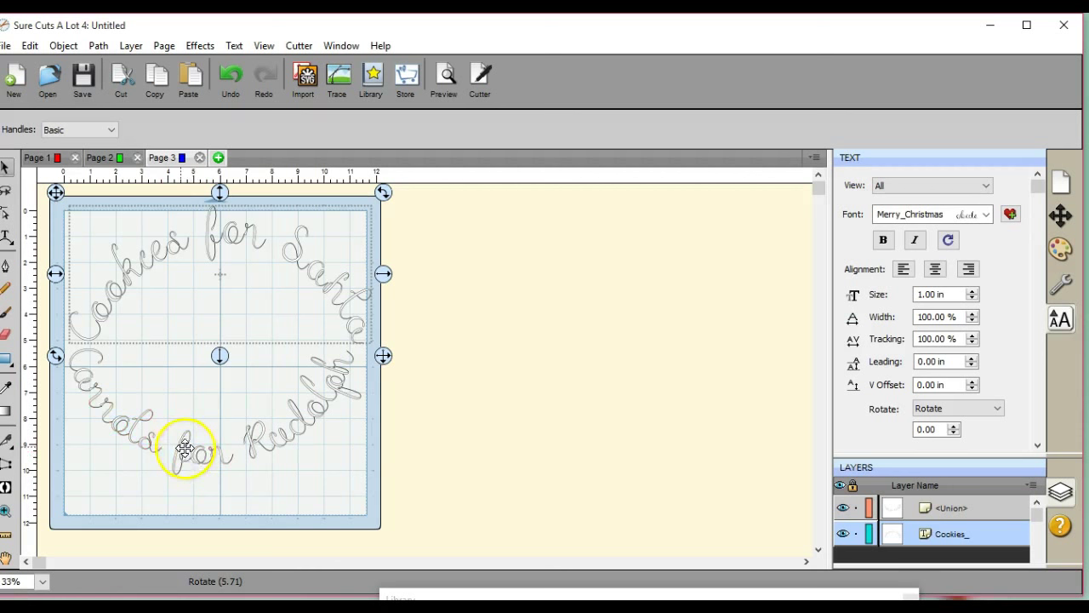
pyautogui.click(115, 419)
pyautogui.moveTo(117, 418); pyautogui.dragTo(128, 468)
pyautogui.click(332, 327)
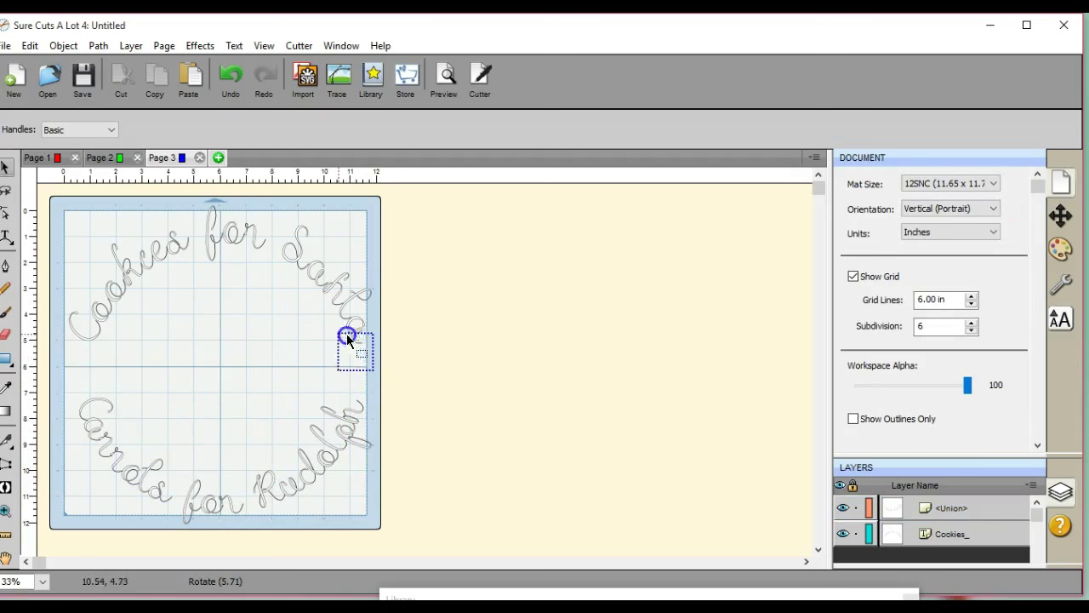
# Step: Rotate the Carrots for Rudolph text to 321.86° and position its arch along the lower right of the mat
pyautogui.moveTo(59, 382); pyautogui.dragTo(443, 551)
pyautogui.moveTo(381, 393); pyautogui.dragTo(320, 294)
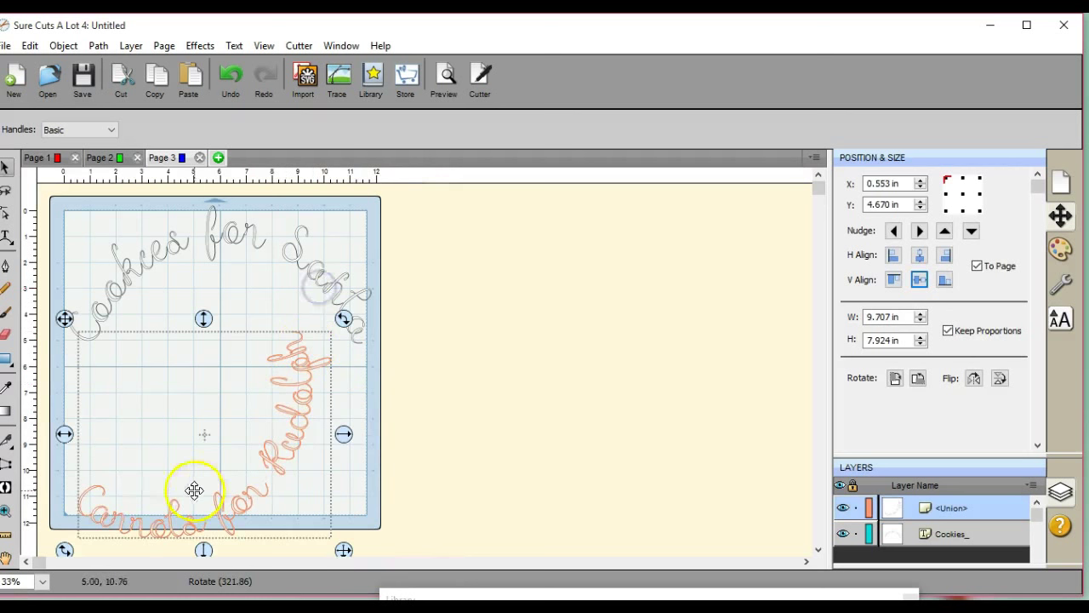
pyautogui.moveTo(95, 506); pyautogui.dragTo(131, 482)
# Step: Rotate the Cookies for Santa text to 316.04° along the mat's upper left and merge its letters with Union
pyautogui.moveTo(43, 210); pyautogui.dragTo(389, 370)
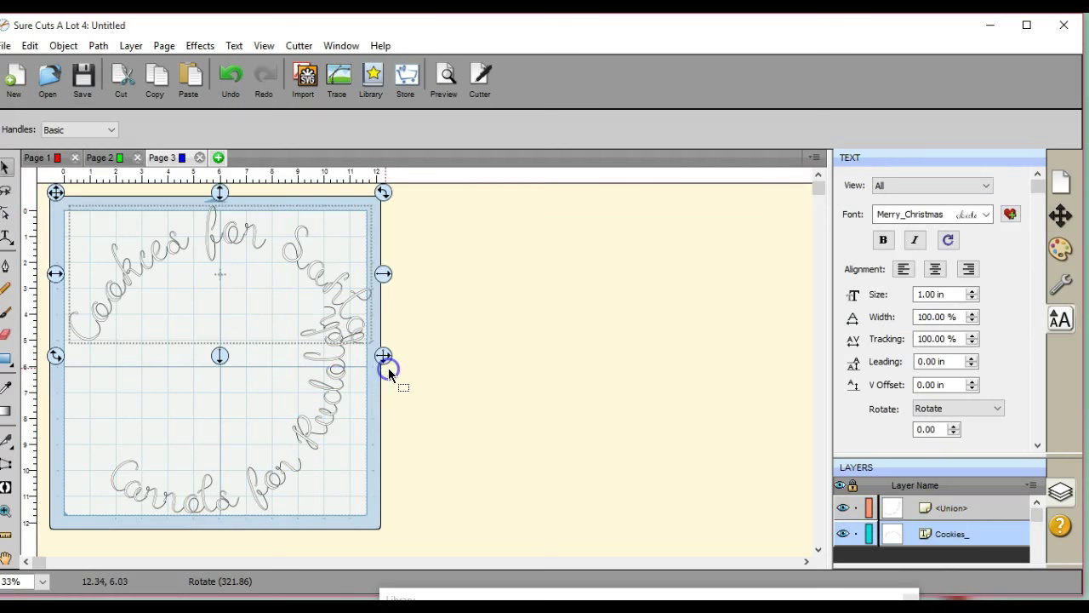
pyautogui.moveTo(383, 195); pyautogui.dragTo(274, 132)
pyautogui.moveTo(246, 227); pyautogui.dragTo(204, 303)
pyautogui.moveTo(190, 315); pyautogui.dragTo(163, 319)
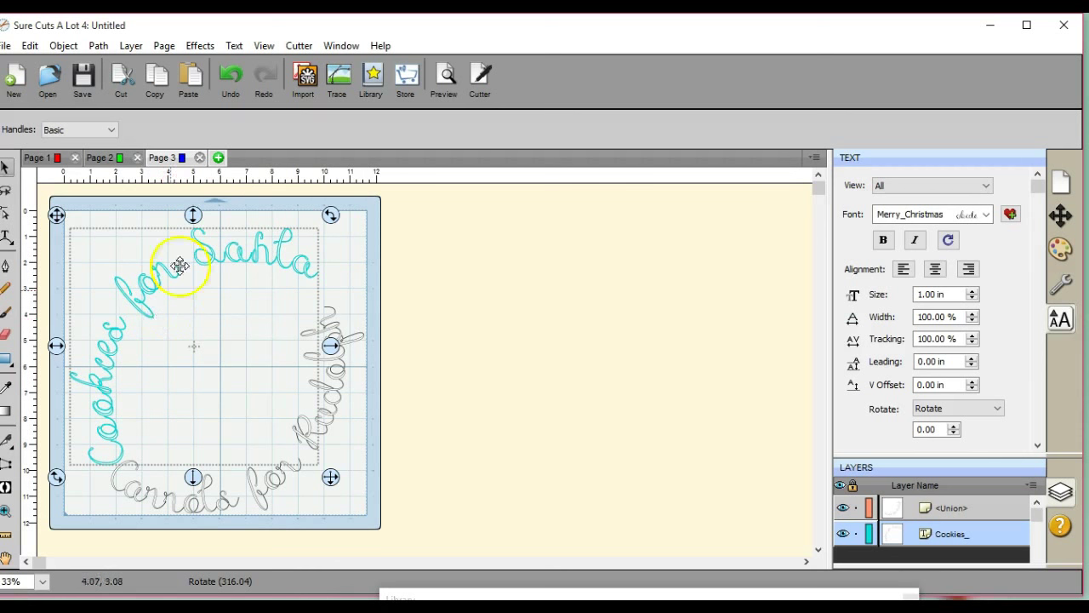
pyautogui.click(99, 46)
pyautogui.click(128, 61)
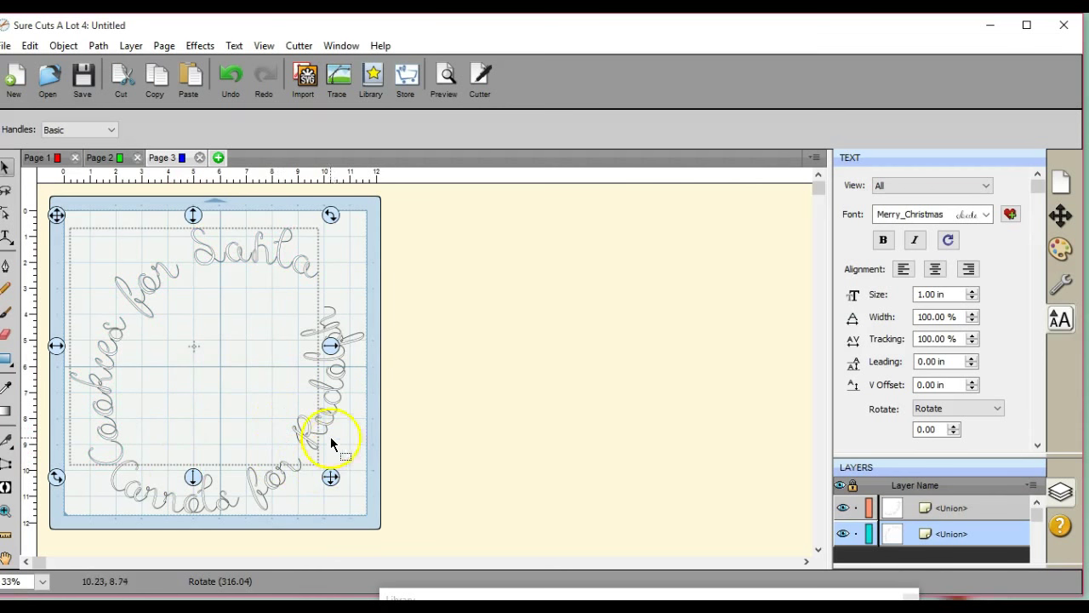
# Step: Rotate the Carrots for Rudolph text to 168.52° and nest it inside the Cookies for Santa arch
pyautogui.click(335, 389)
pyautogui.moveTo(373, 295); pyautogui.dragTo(205, 452)
pyautogui.moveTo(235, 358); pyautogui.dragTo(225, 308)
pyautogui.click(187, 230)
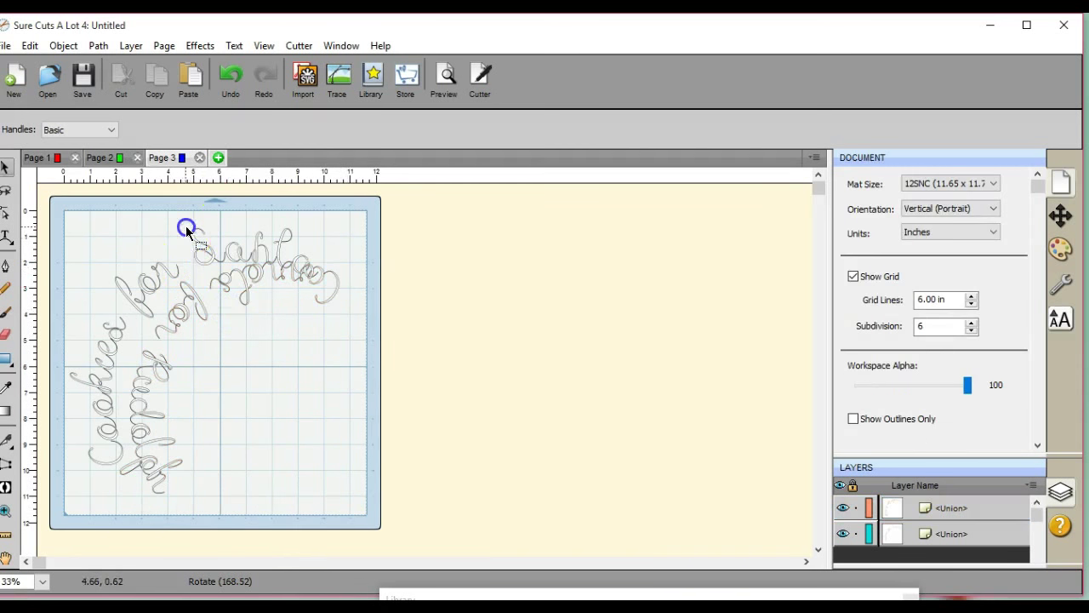
# Step: Move the Cookies for Santa text into the mat's upper left corner and the Carrots for Rudolph text slightly up and left beneath it
pyautogui.click(169, 271)
pyautogui.click(168, 274)
pyautogui.moveTo(167, 274); pyautogui.dragTo(163, 254)
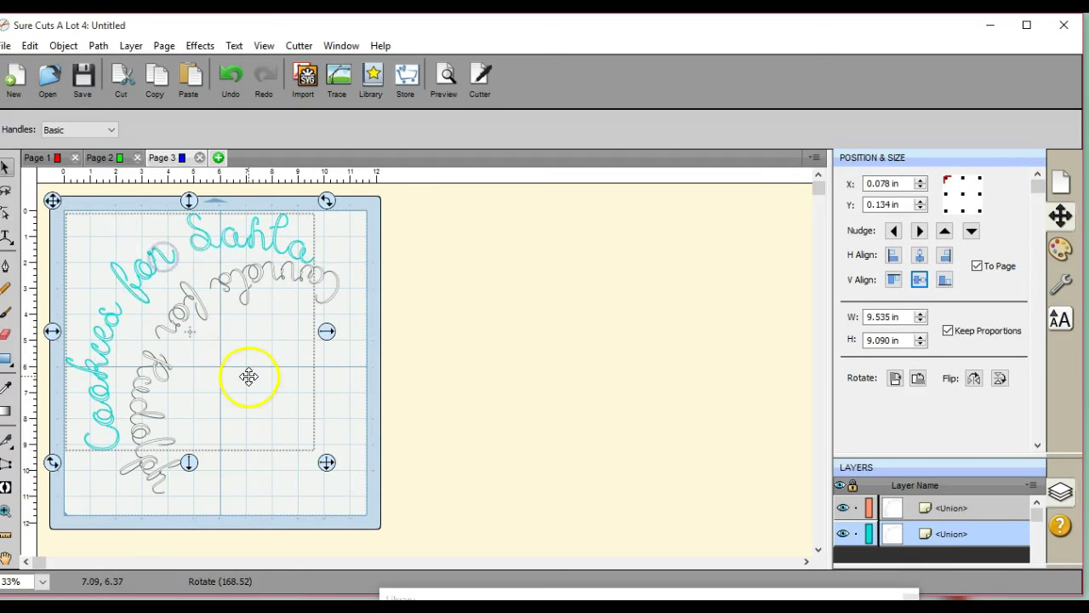
pyautogui.click(300, 491)
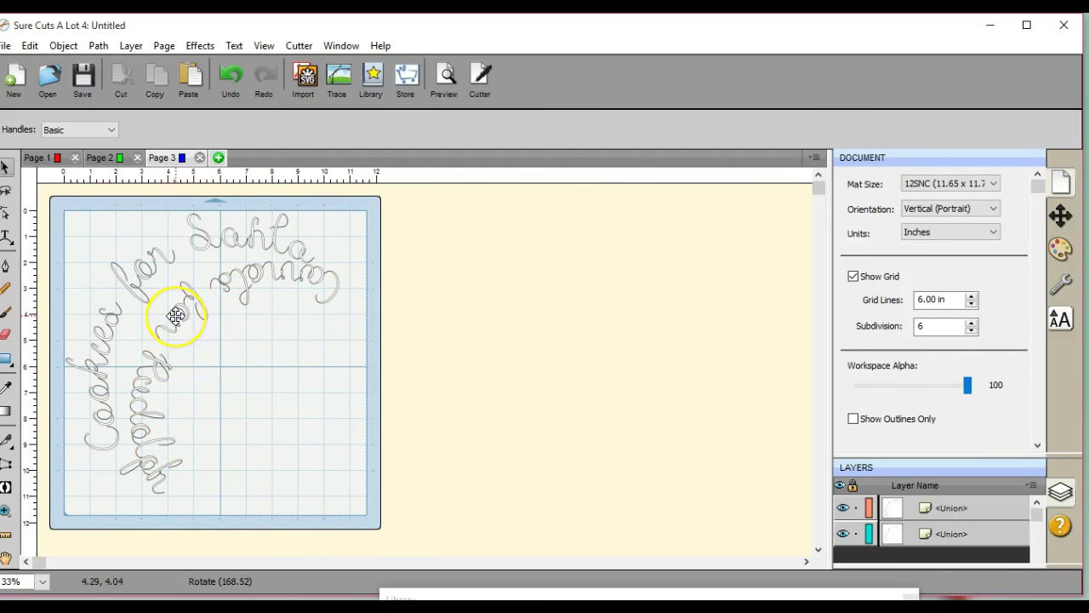
pyautogui.moveTo(176, 321); pyautogui.dragTo(165, 313)
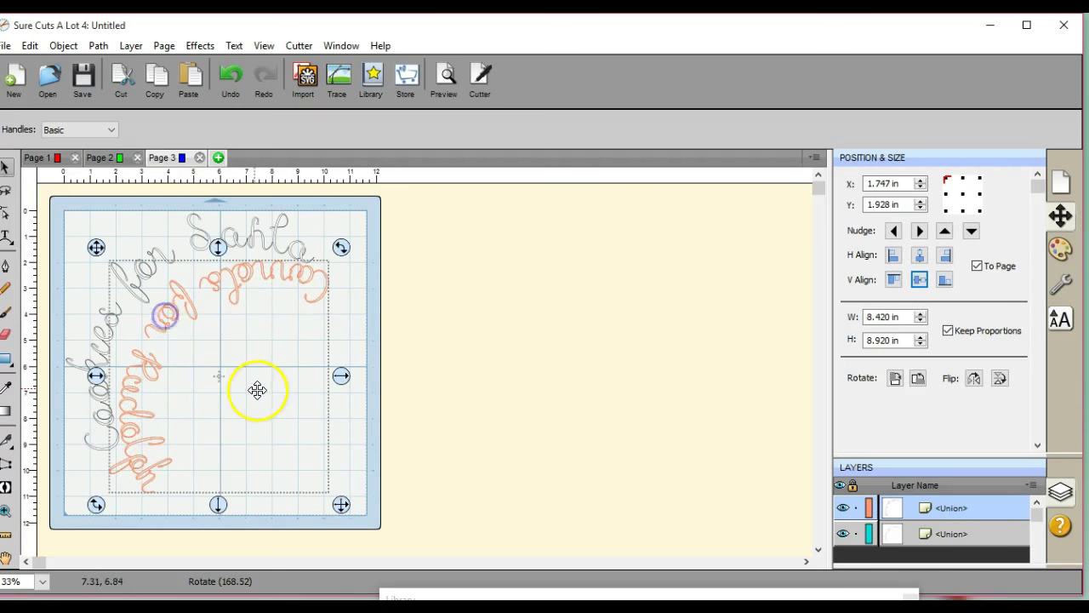
pyautogui.click(395, 429)
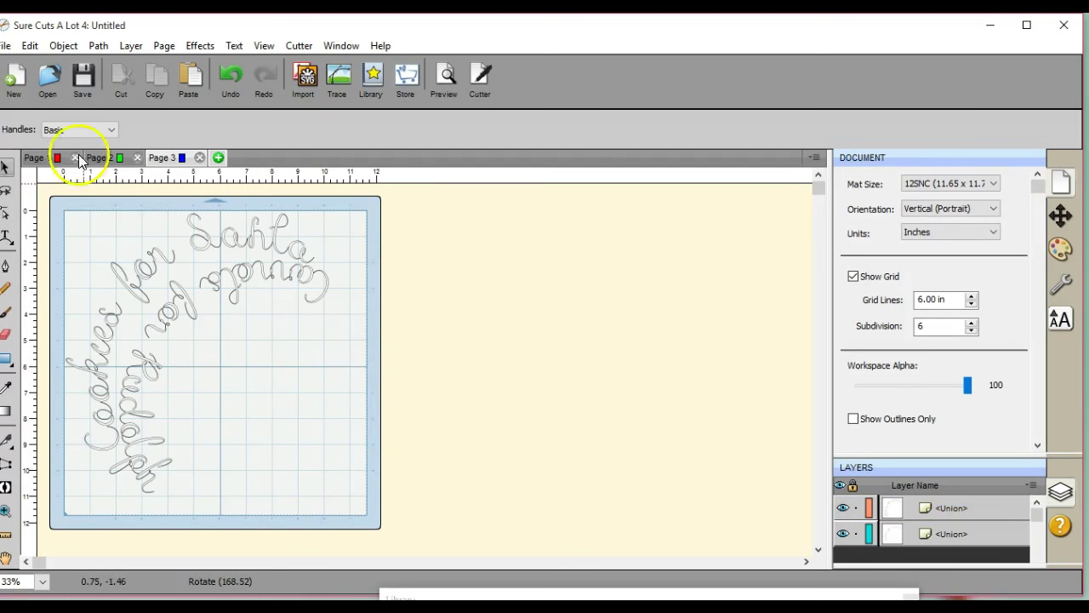
# Step: Set up an export of Page 3 as an FCM file on the removable E: drive, then cancel without saving
pyautogui.click(7, 45)
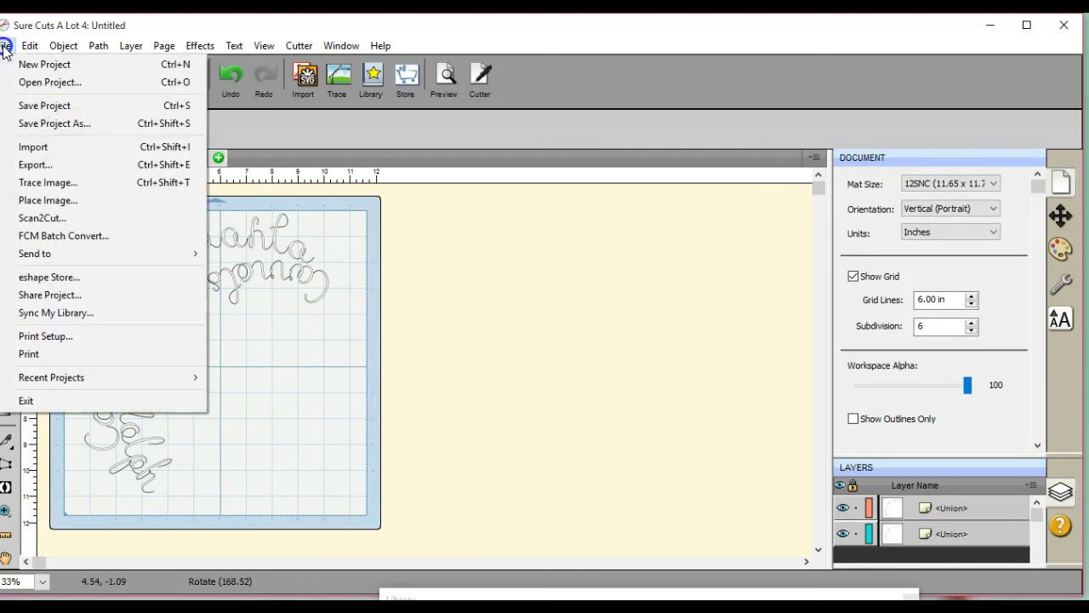
pyautogui.click(73, 165)
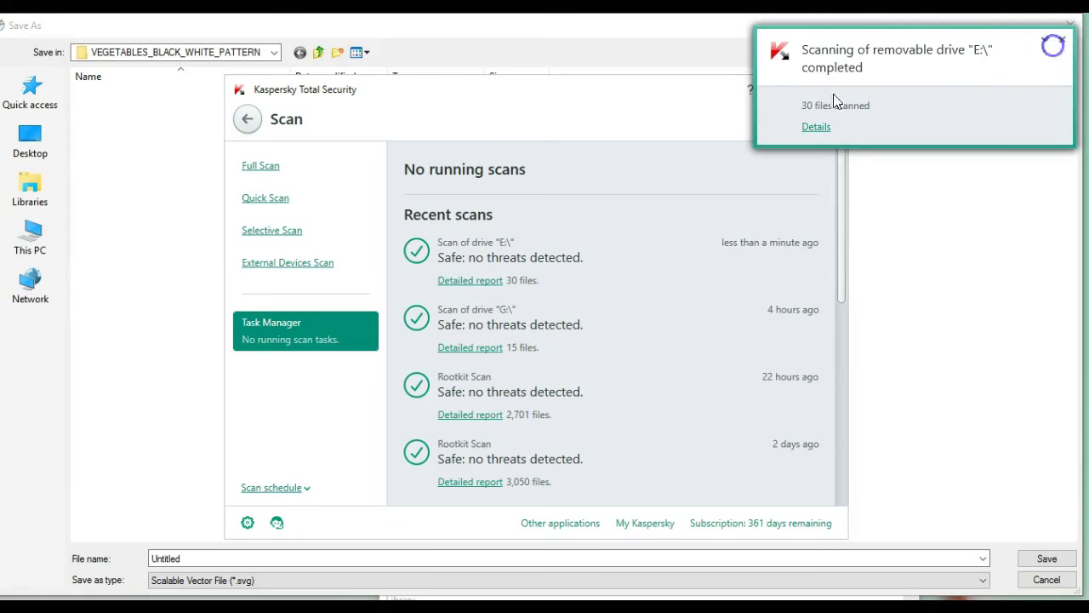
pyautogui.click(1055, 46)
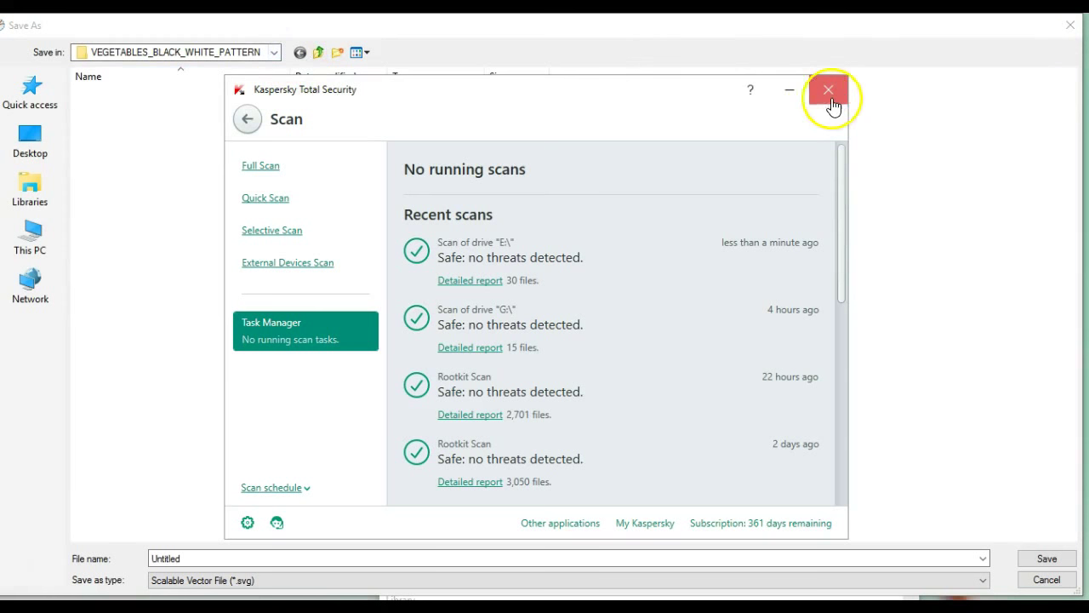
pyautogui.click(275, 54)
pyautogui.click(275, 53)
pyautogui.click(247, 161)
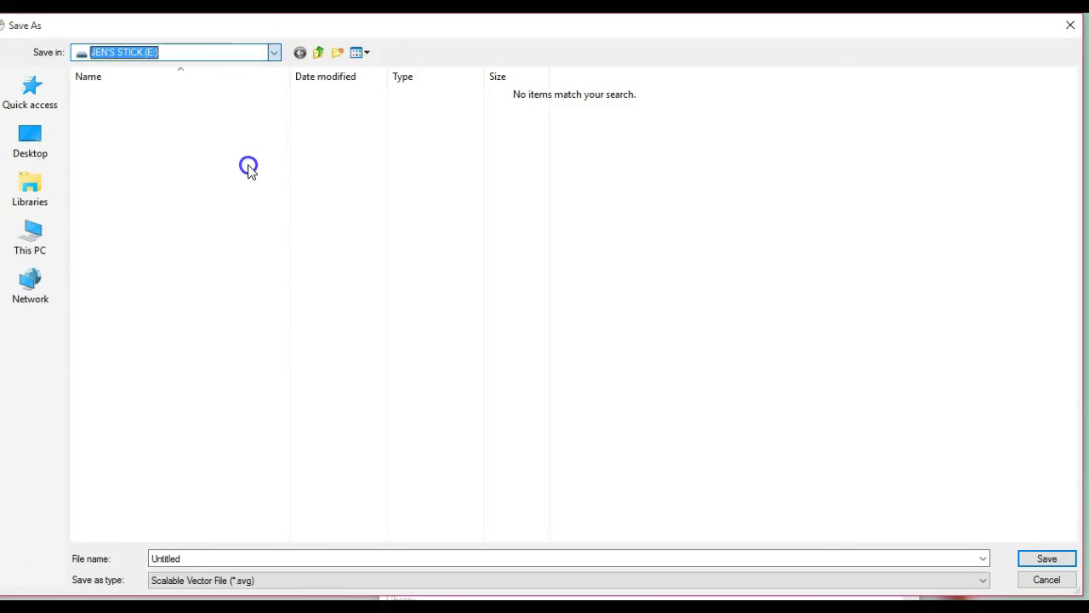
pyautogui.click(313, 582)
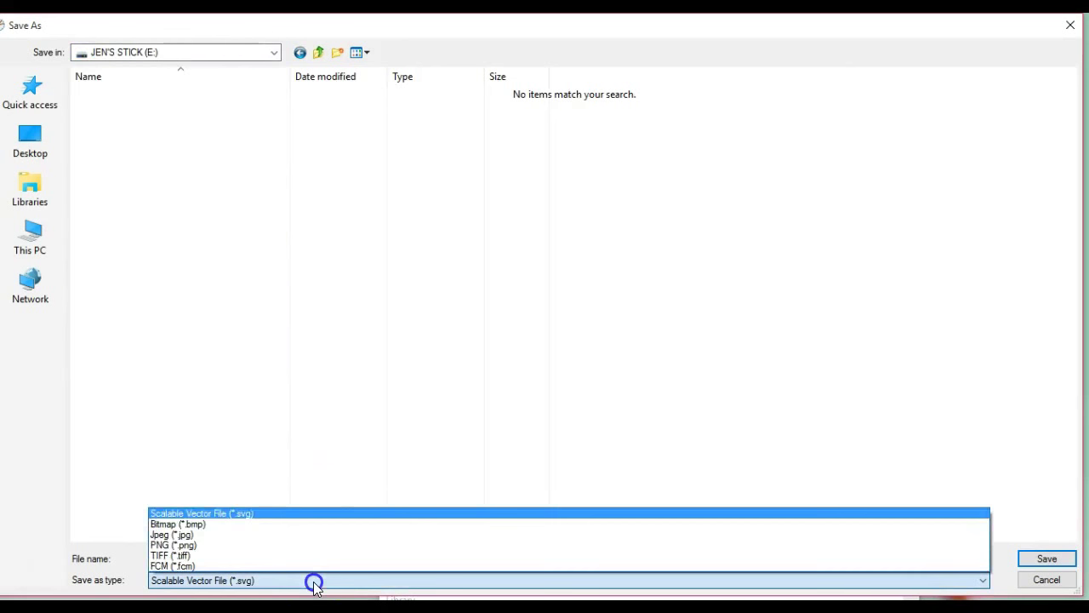
pyautogui.click(312, 569)
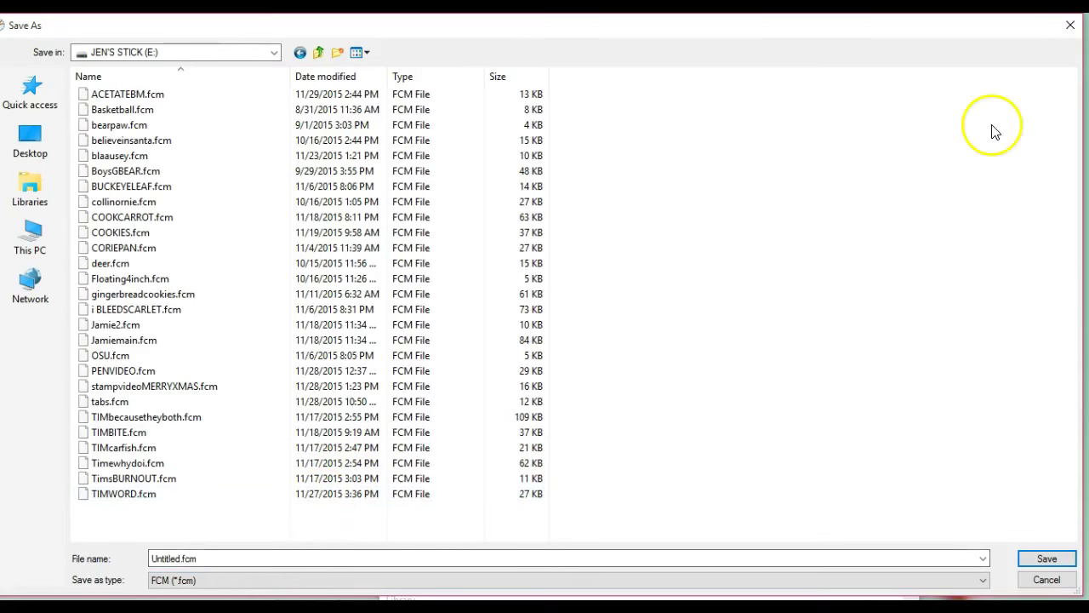
pyautogui.click(1070, 25)
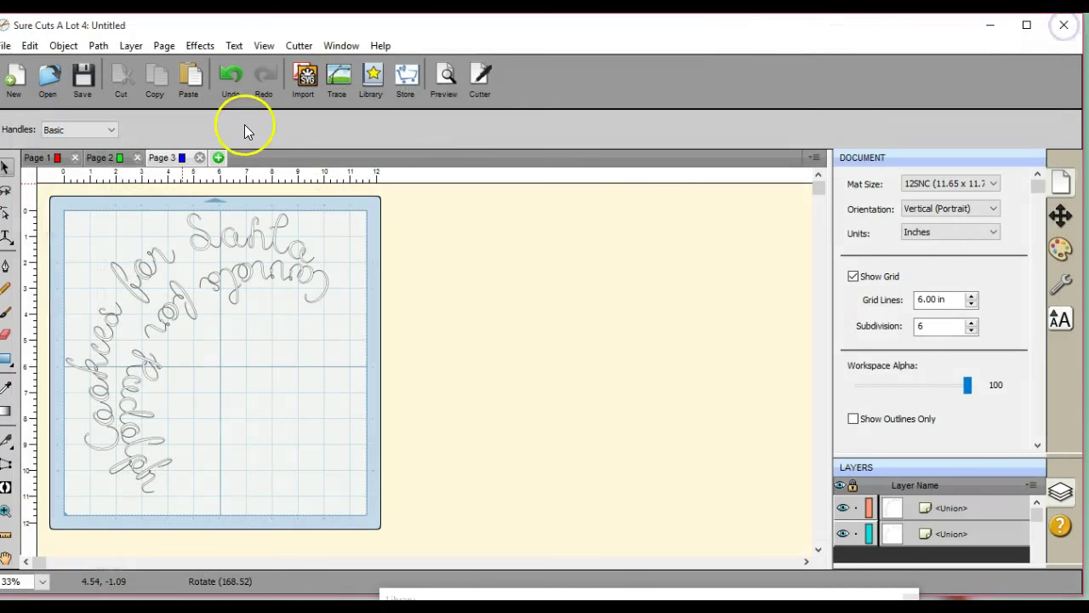
# Step: Set up an FCM export of the Page 2 carrots to the removable E: drive and cancel it without saving
pyautogui.click(109, 159)
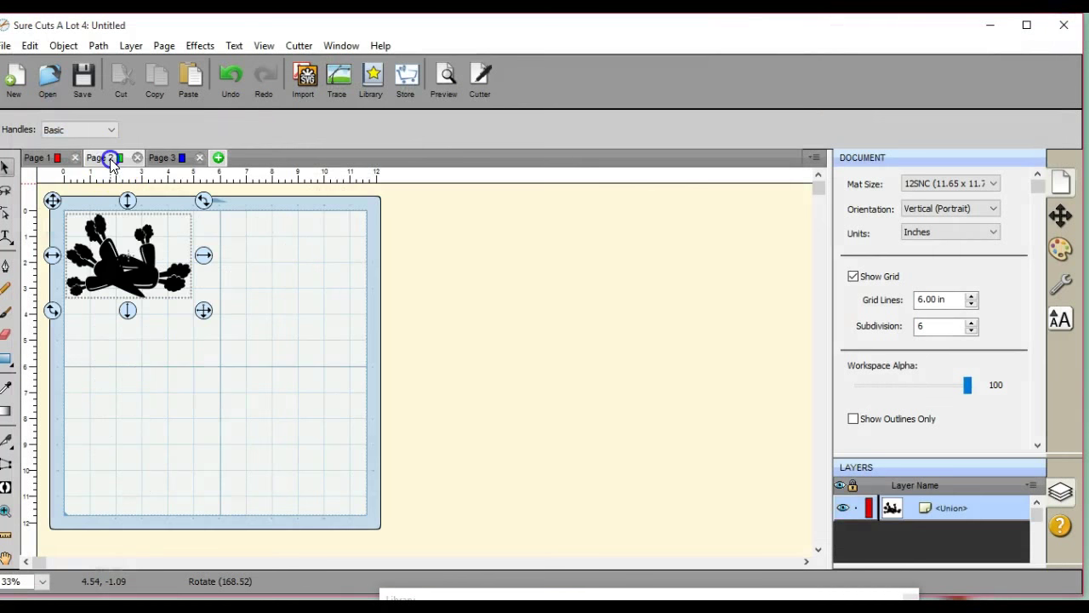
pyautogui.click(7, 46)
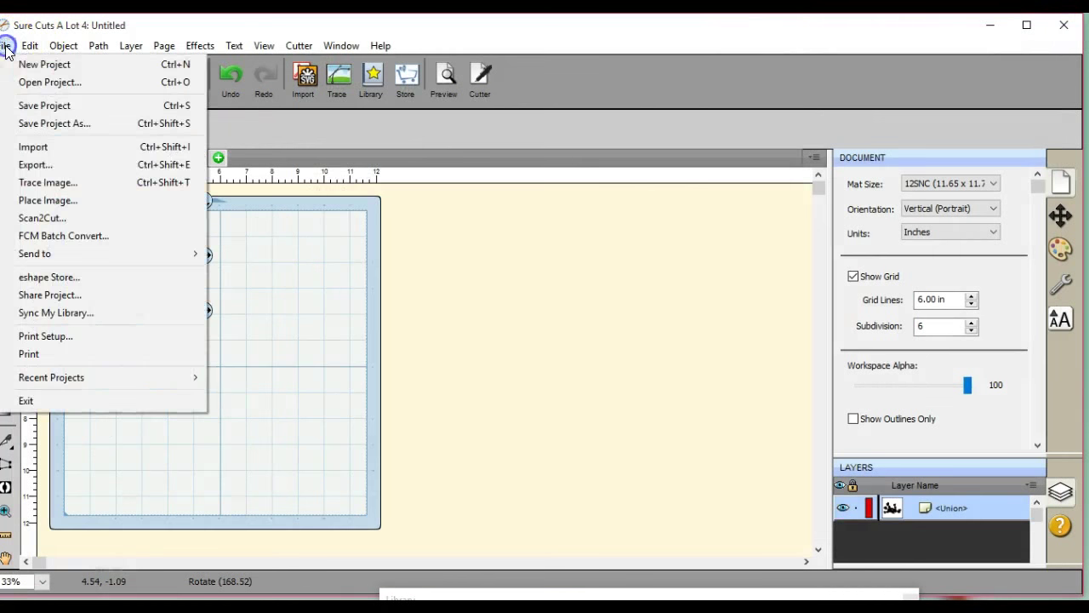
pyautogui.click(132, 165)
pyautogui.click(274, 51)
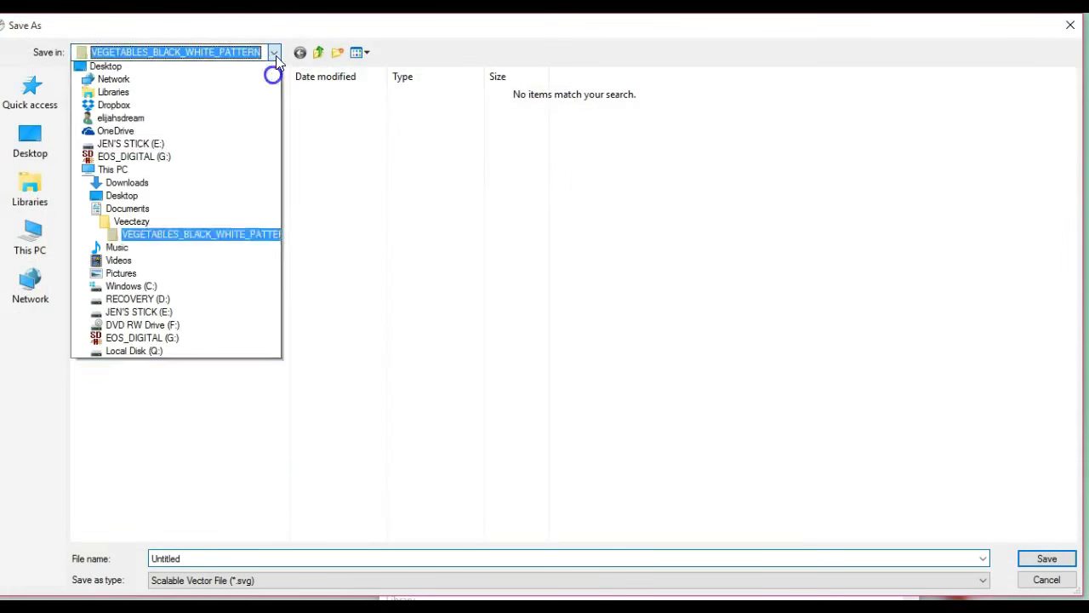
pyautogui.click(263, 160)
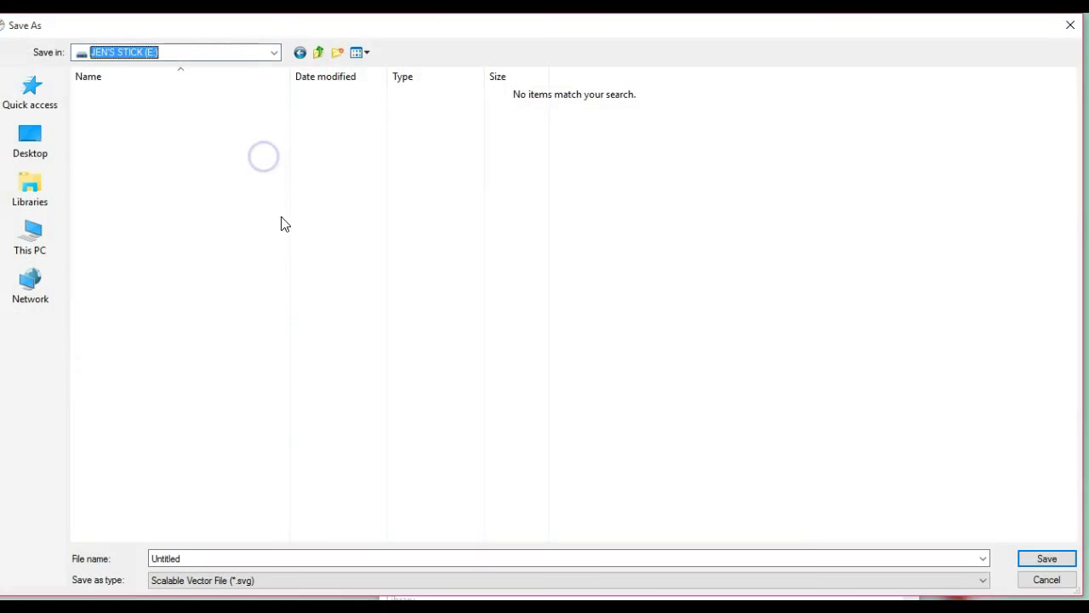
pyautogui.click(333, 580)
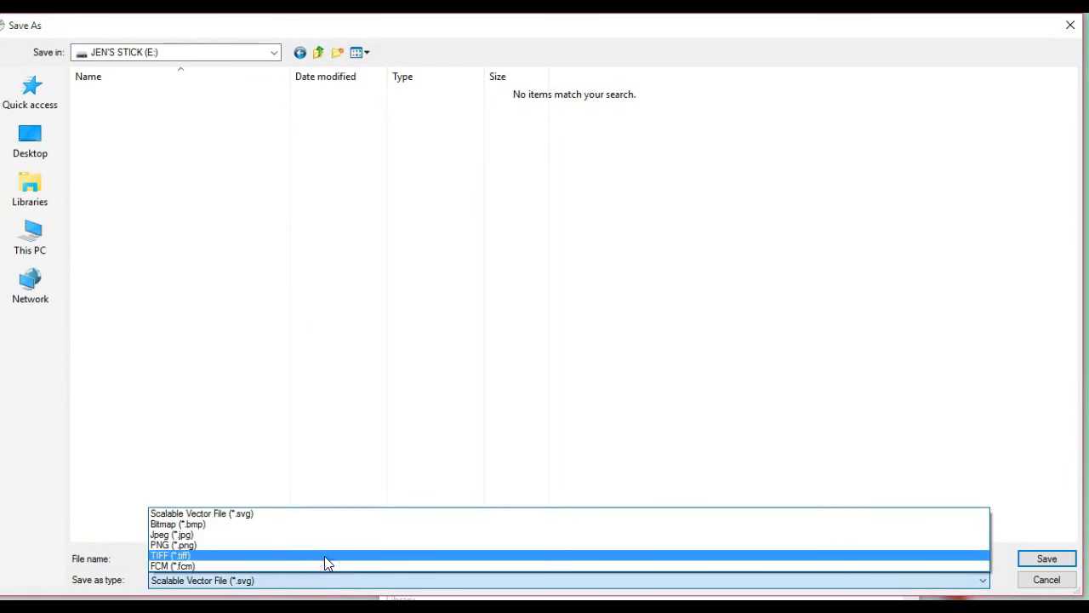
pyautogui.click(326, 563)
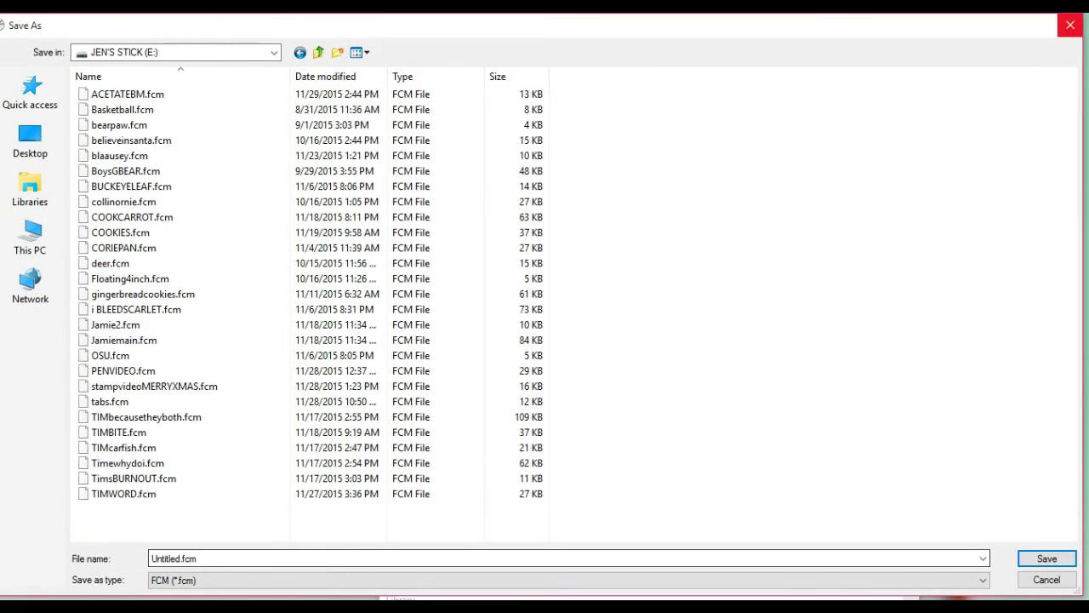
pyautogui.click(1068, 30)
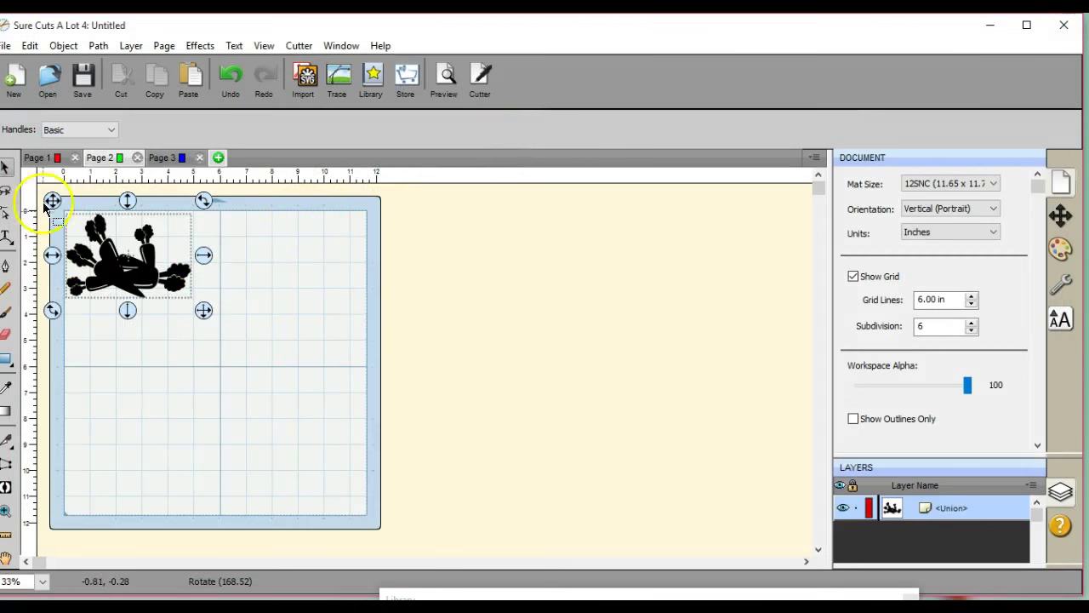
# Step: Show the gingerbread designs on Page 1 and close the program
pyautogui.click(53, 160)
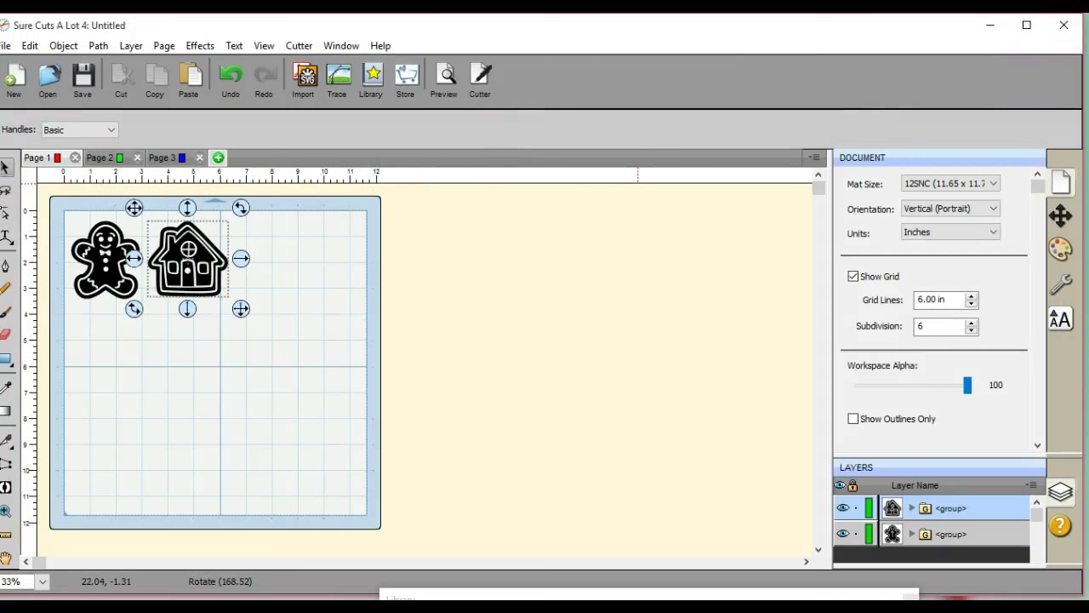
pyautogui.click(1063, 24)
pyautogui.click(548, 372)
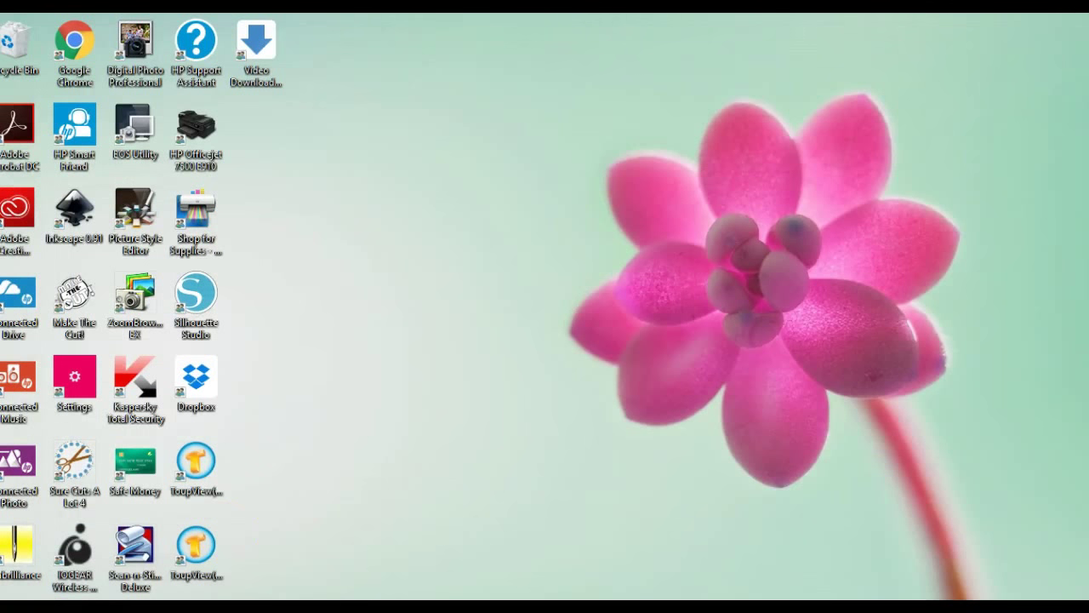